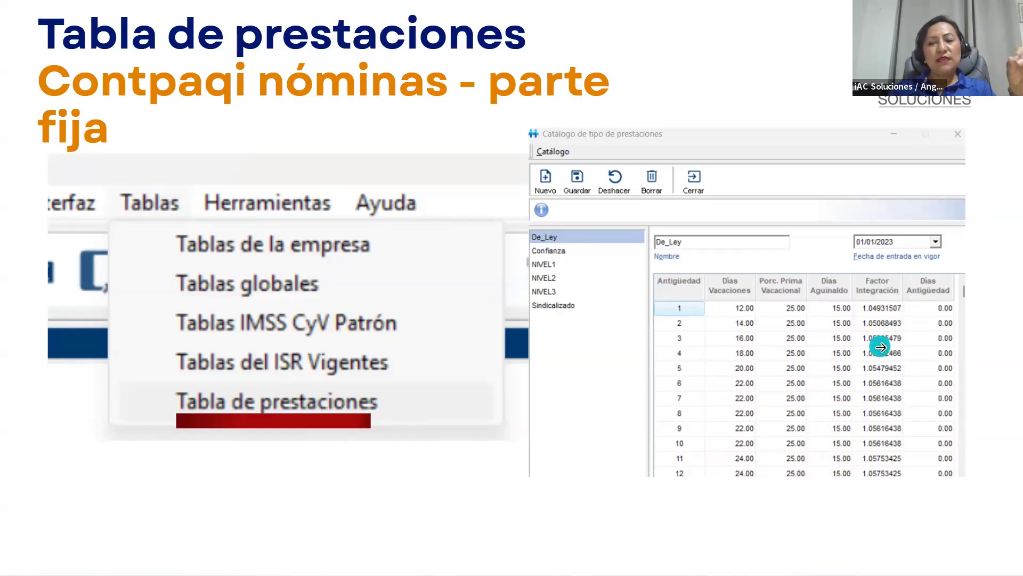
pyautogui.click(879, 353)
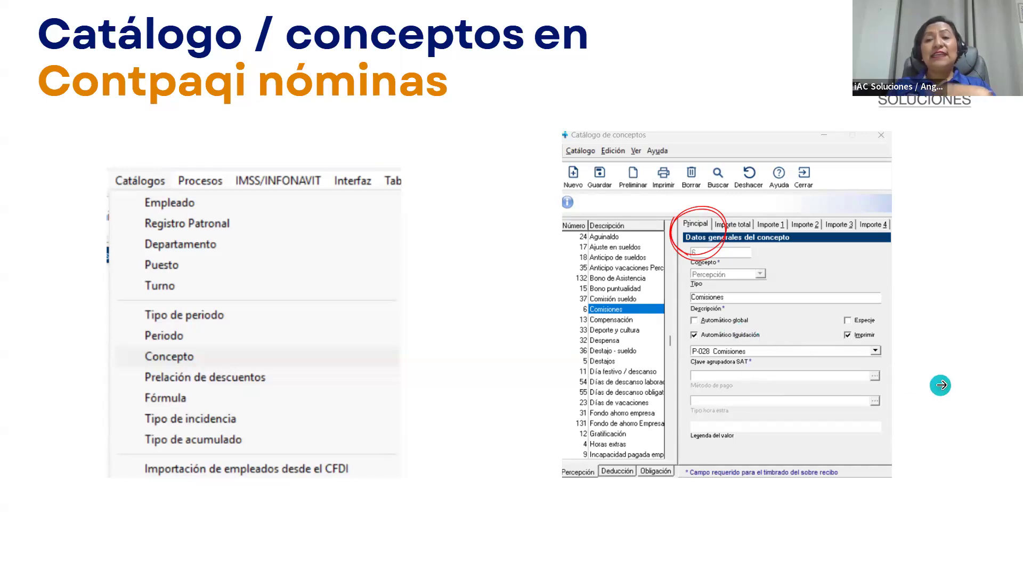
pyautogui.click(941, 385)
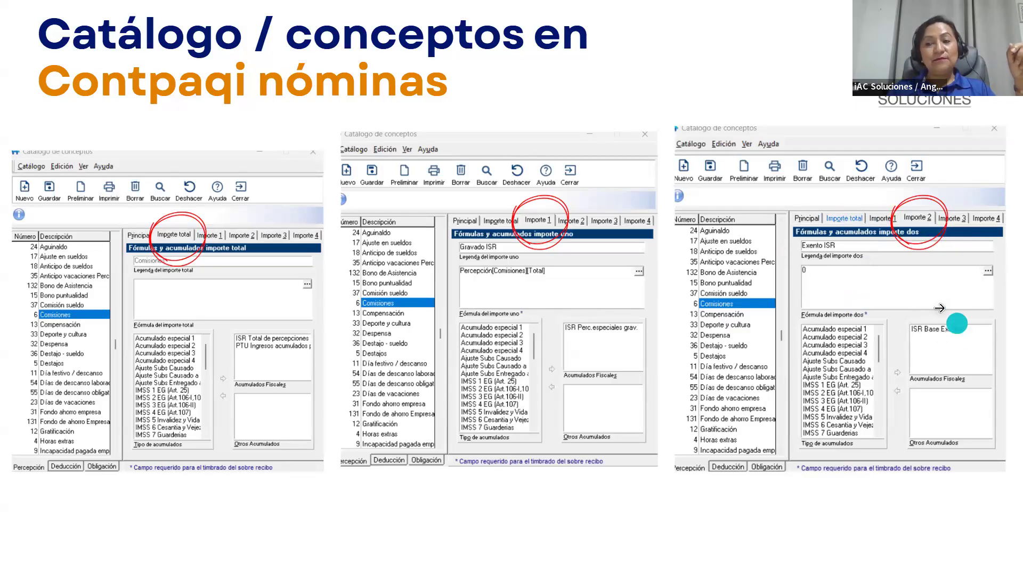
pyautogui.click(920, 300)
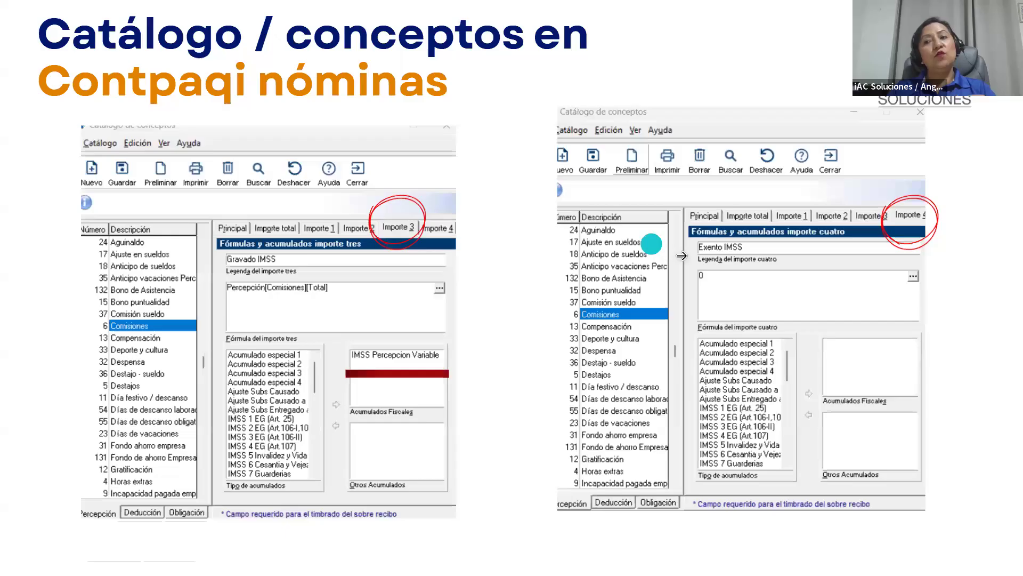
pyautogui.click(840, 327)
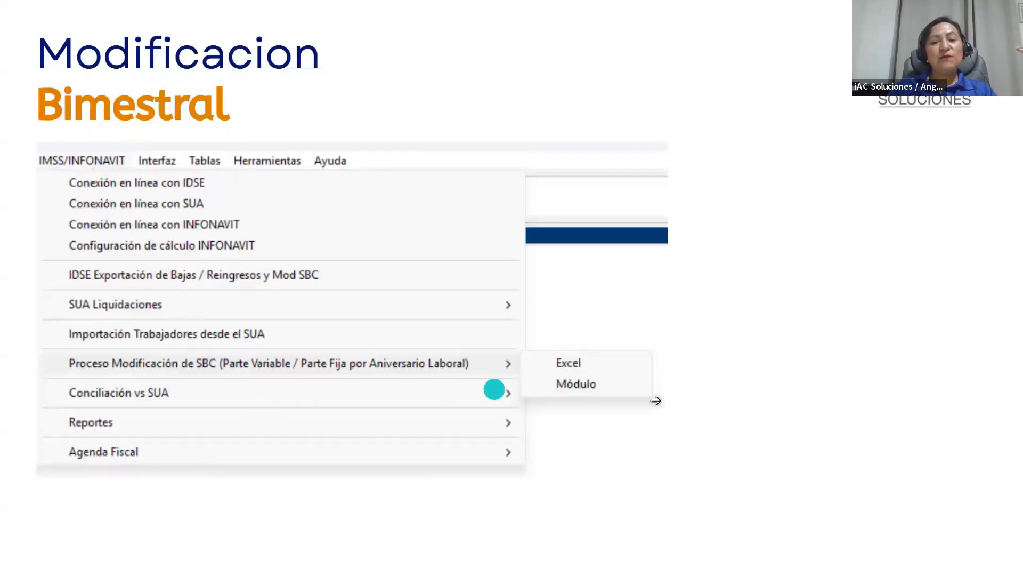
pyautogui.click(687, 399)
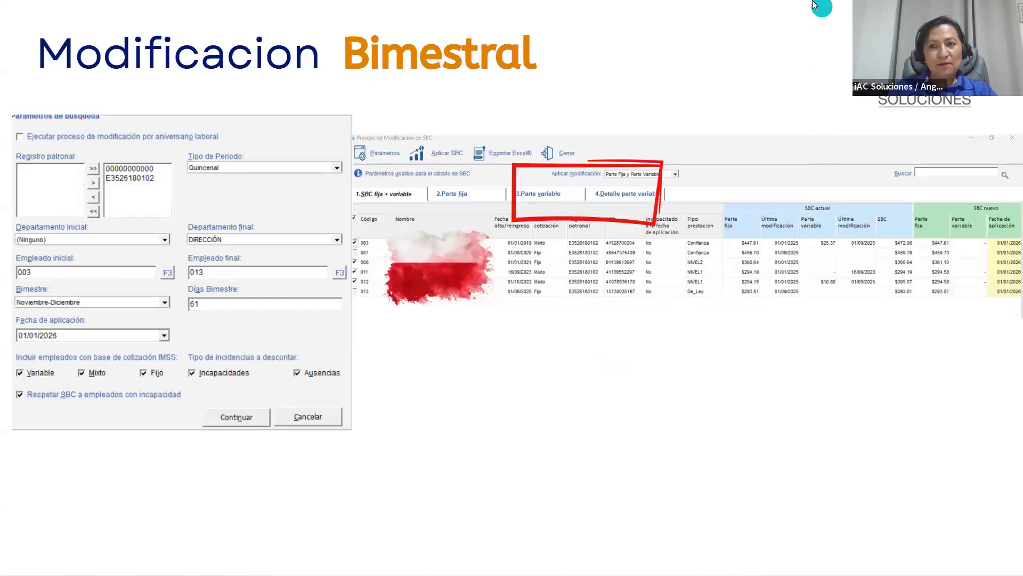
# Step: Switch to CONTPAQi Nóminas, open the concept catalog and sort it by number to check the last perceptions
pyautogui.click(510, 45)
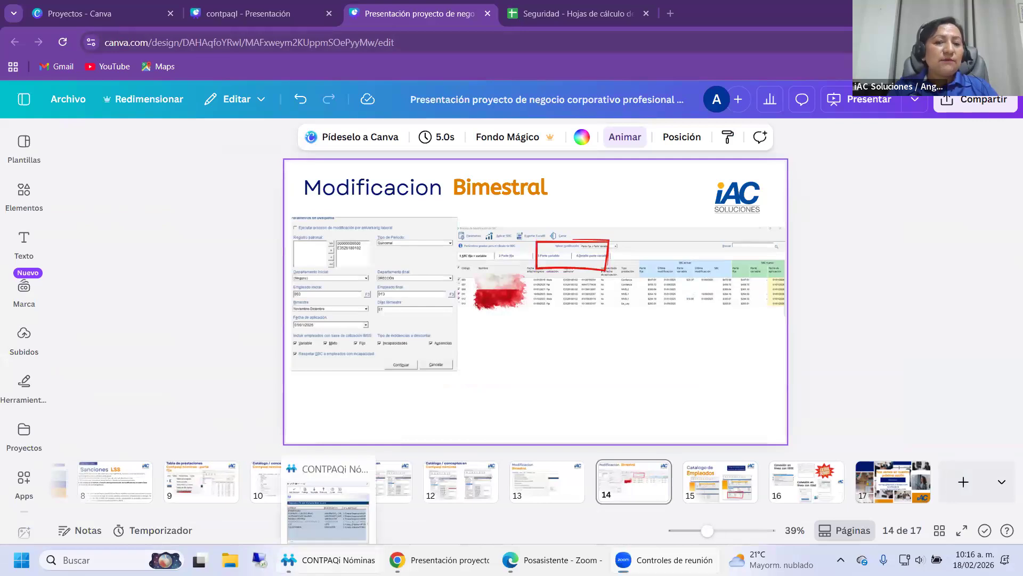
pyautogui.click(331, 560)
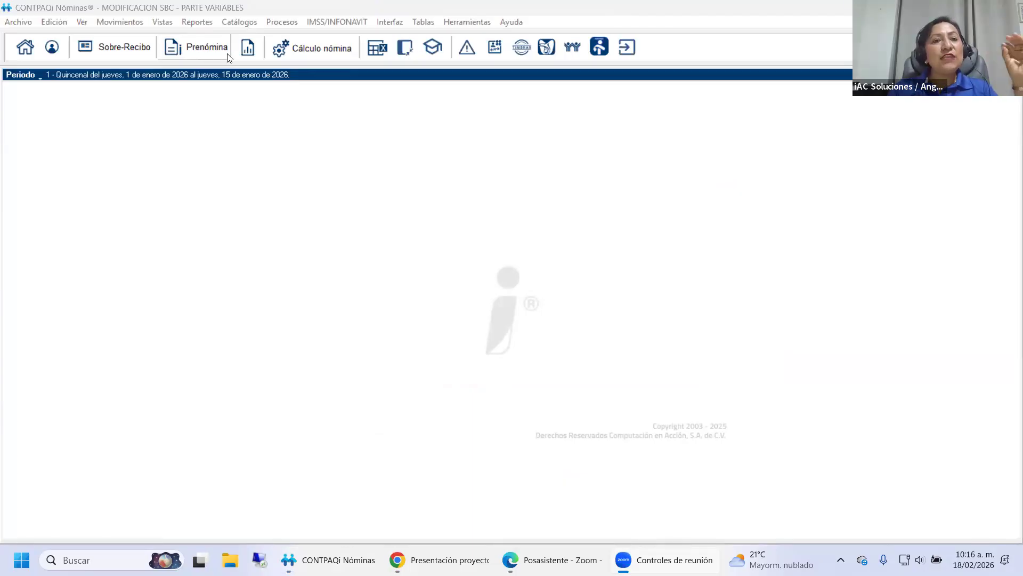
pyautogui.click(237, 22)
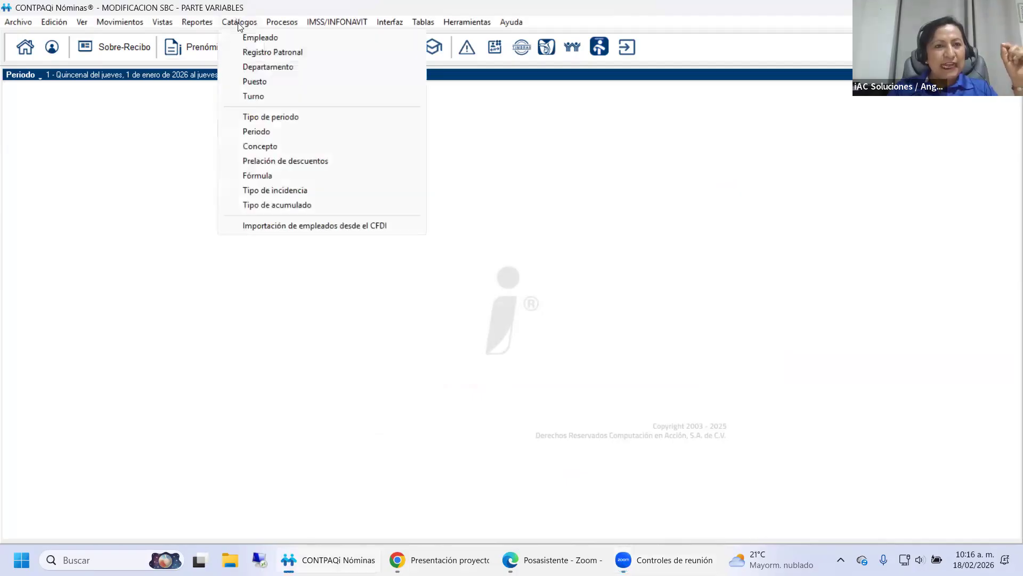
pyautogui.click(256, 141)
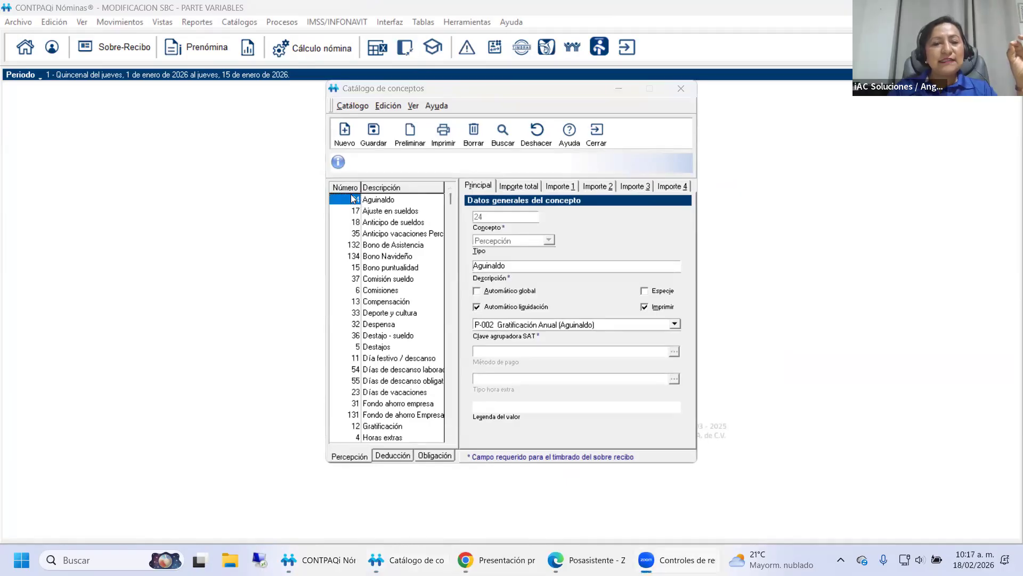
pyautogui.click(350, 189)
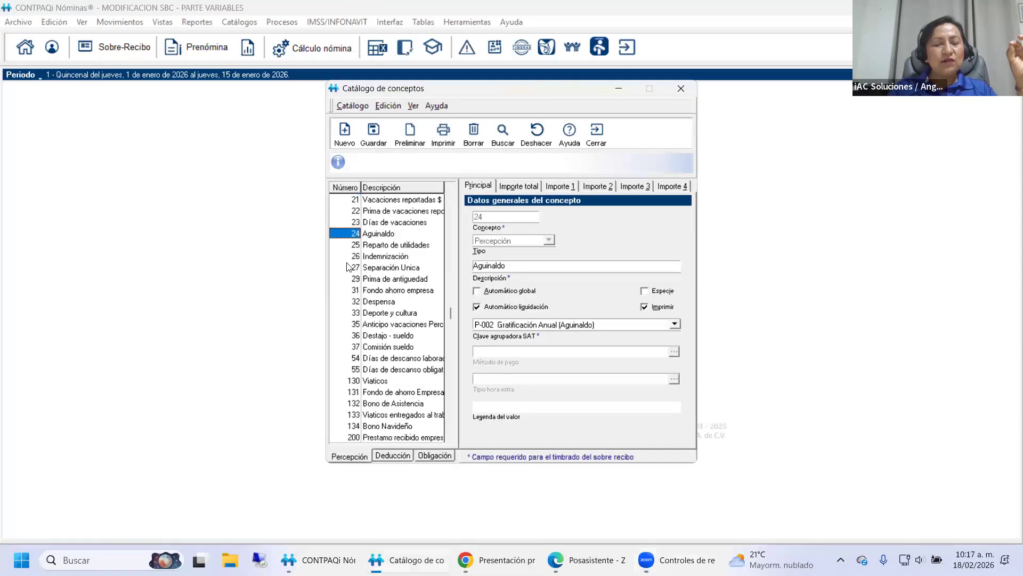
pyautogui.click(410, 437)
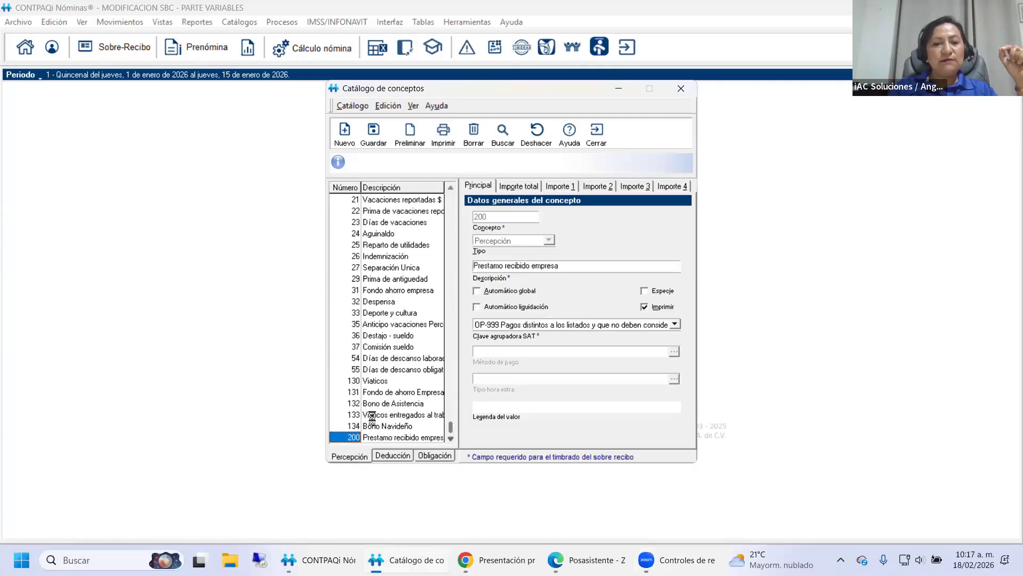
# Step: Start a new Percepción concept with number 135 and description Productividad, and mark it as Automático global
pyautogui.click(345, 134)
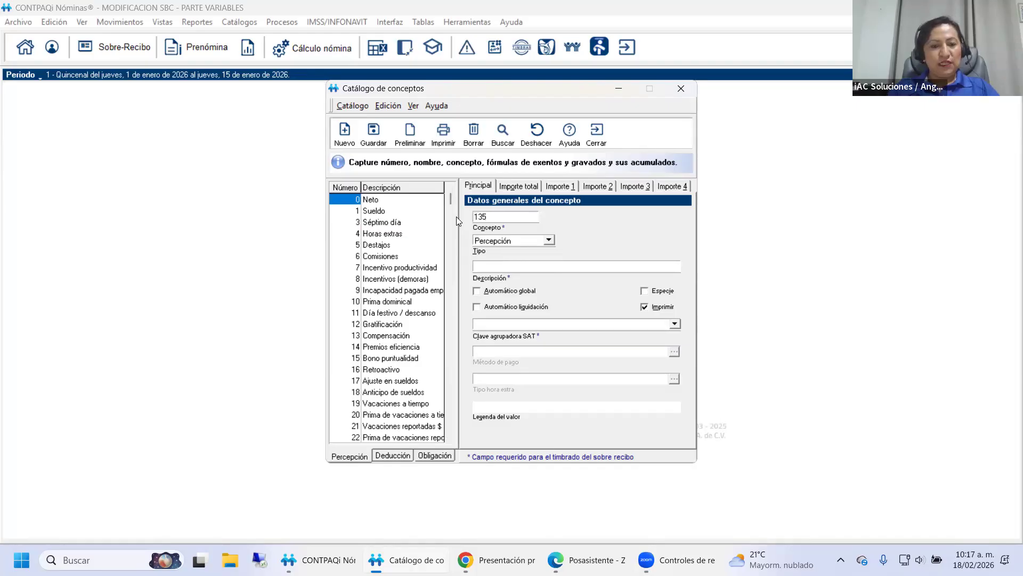
pyautogui.press('Tab')
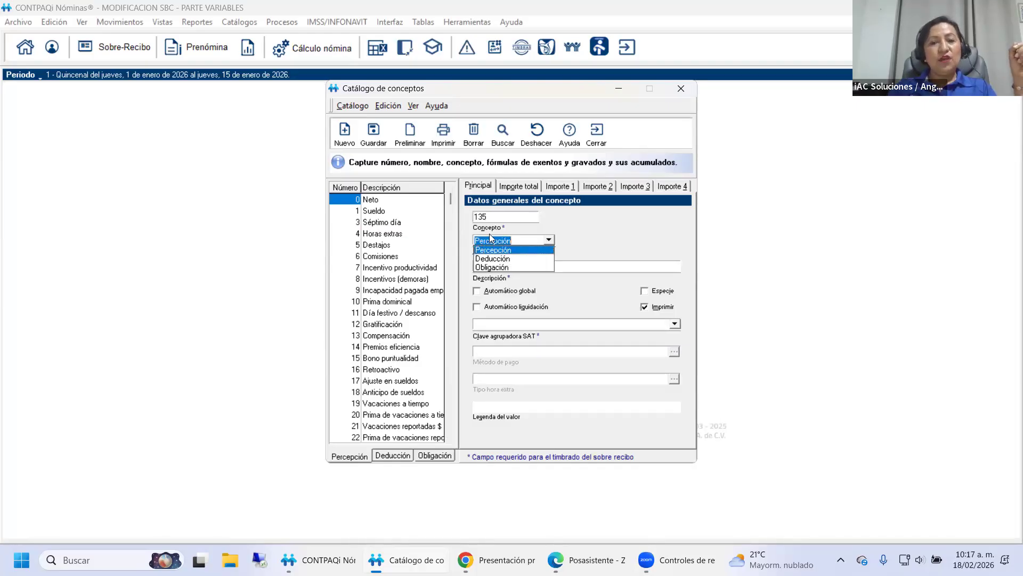
pyautogui.click(506, 250)
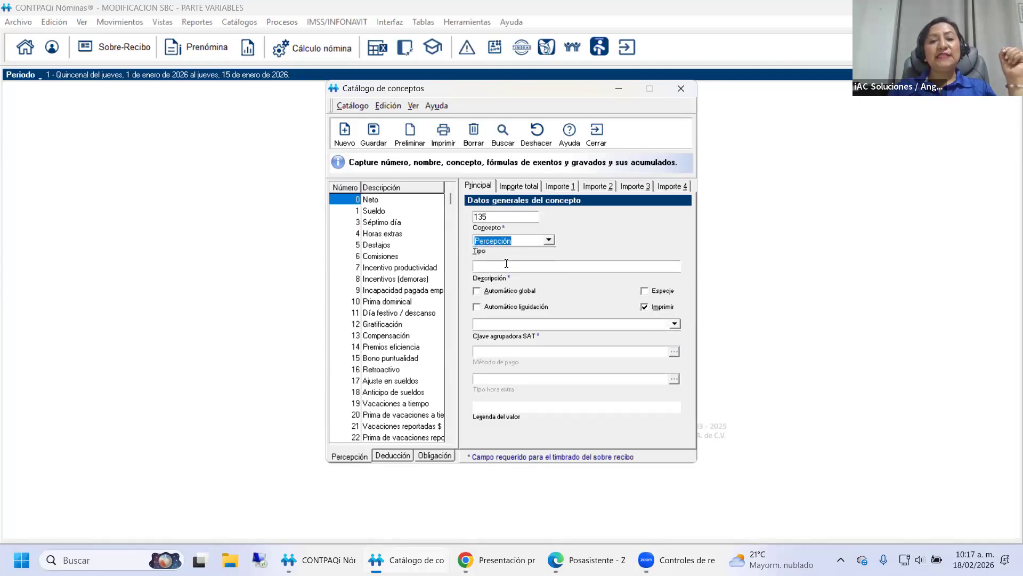
pyautogui.click(505, 267)
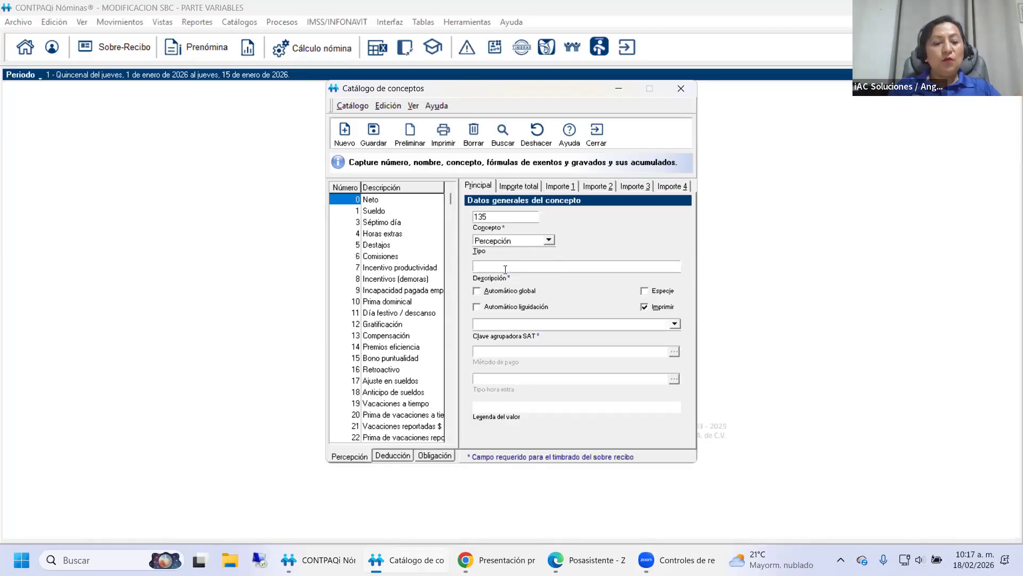
pyautogui.press('capslock')
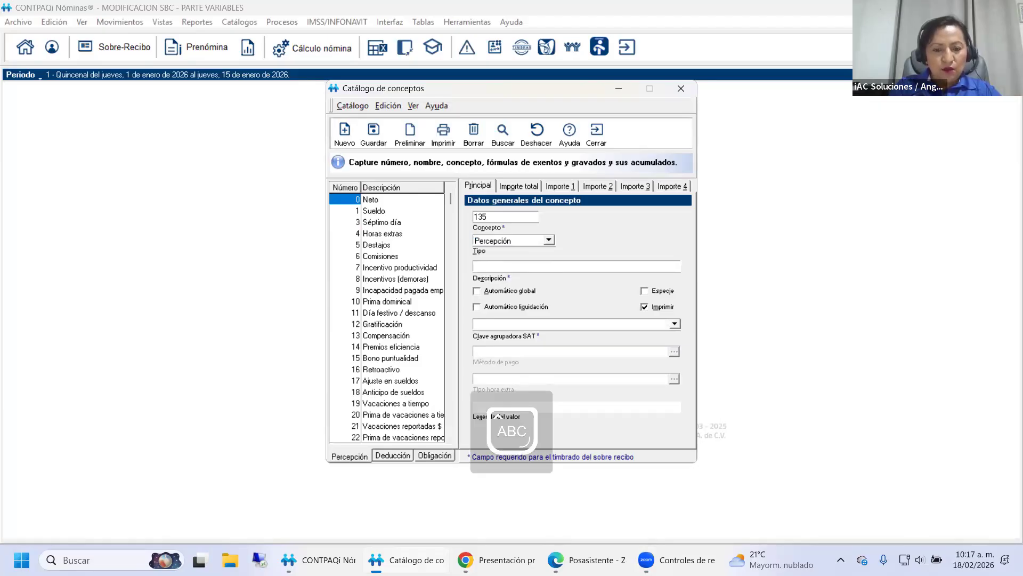
pyautogui.write('Productividad')
pyautogui.press('Tab')
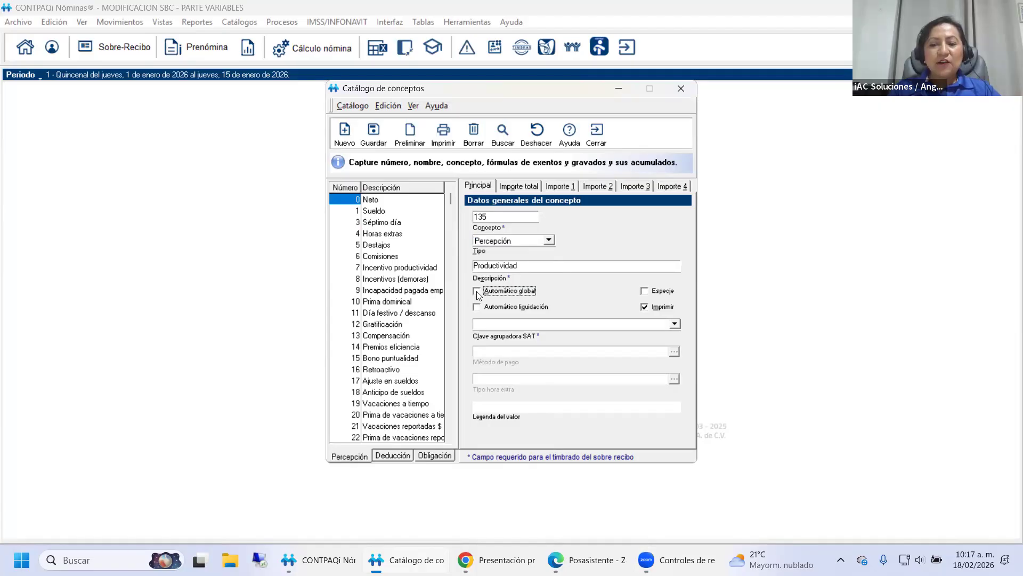
pyautogui.press('space')
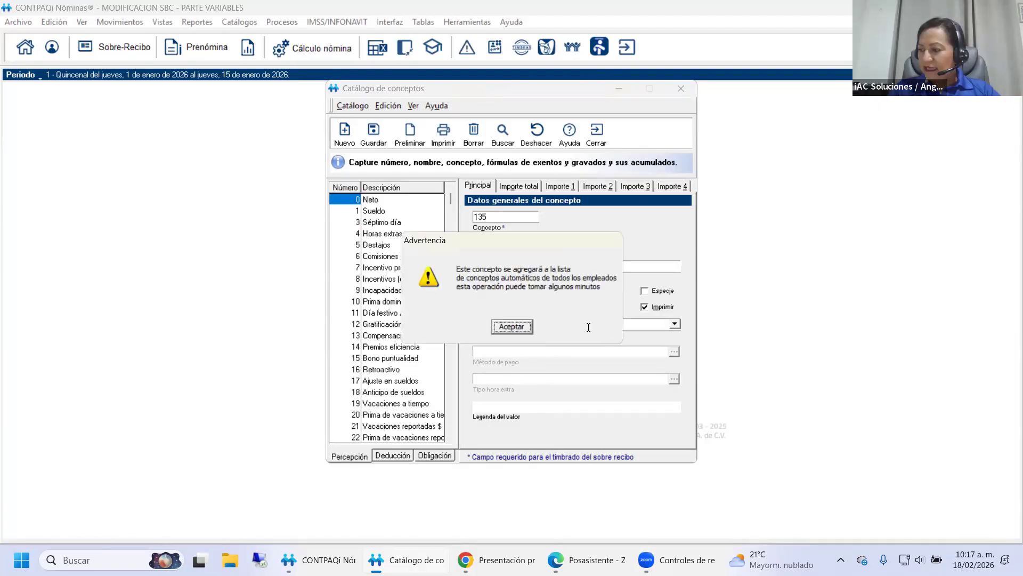
pyautogui.press('Return')
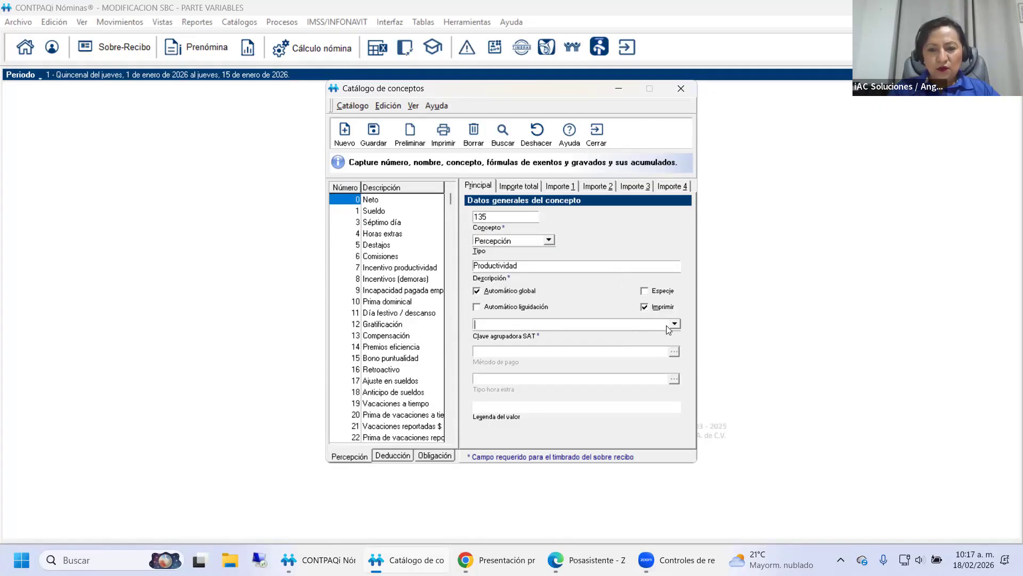
# Step: Set the concept's Clave agrupadora SAT to P-038 Otros ingresos por salarios and save the concept
pyautogui.click(670, 325)
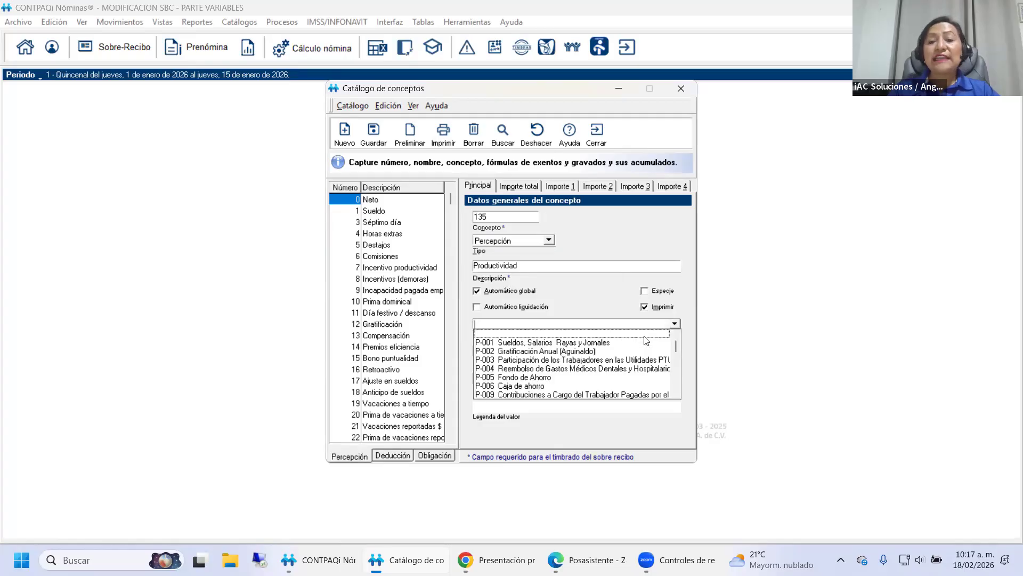
pyautogui.scroll(-10, 646, 340)
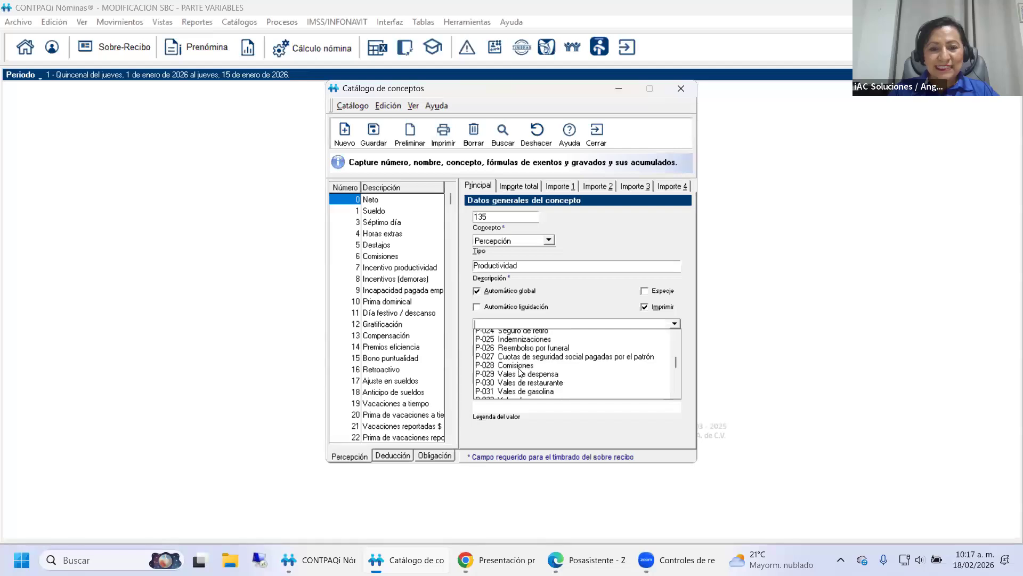
pyautogui.click(520, 360)
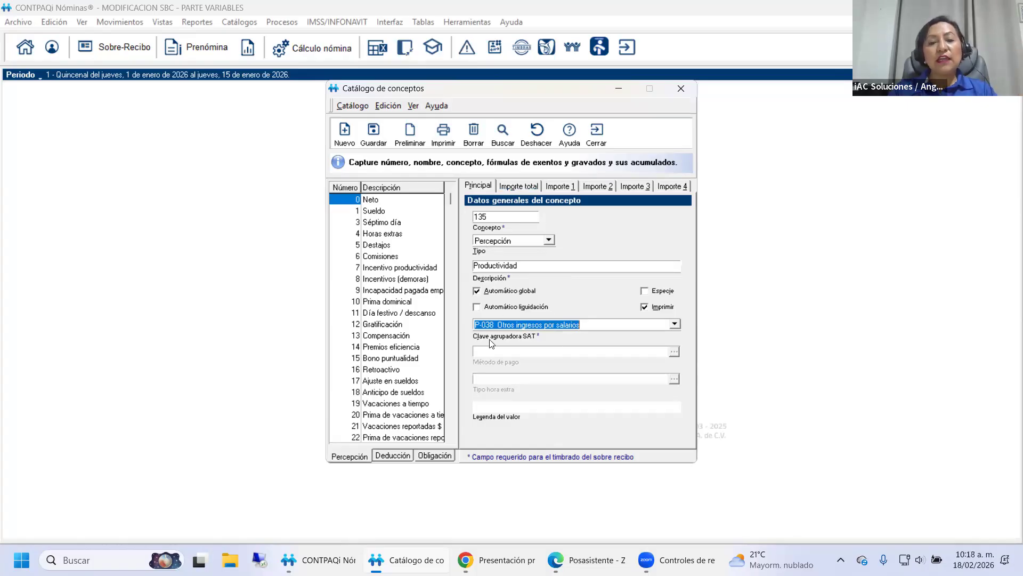
pyautogui.click(379, 141)
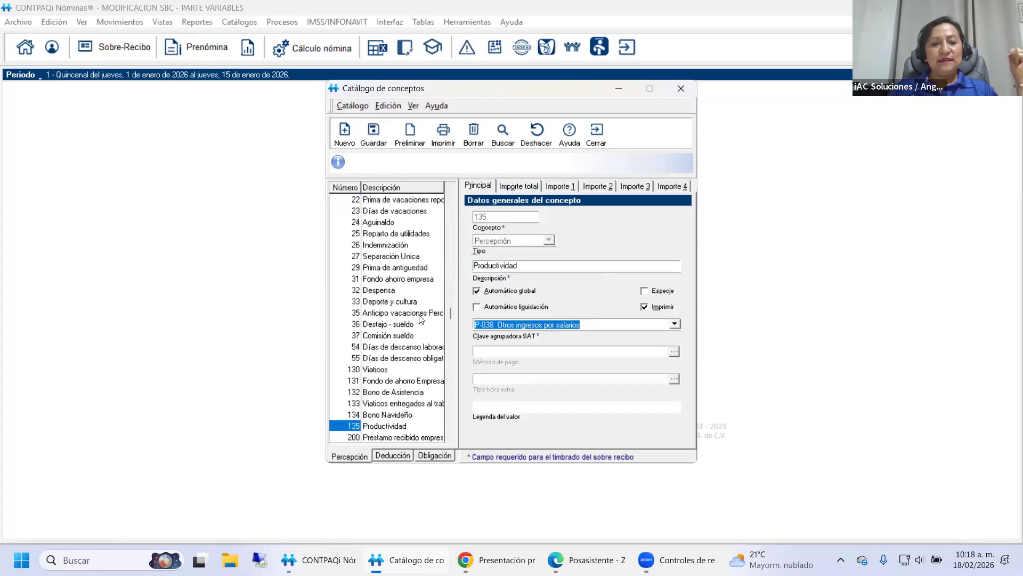
# Step: Add PTU Ingresos acumulados to the fiscal accumulators of the Productividad concept's Importe total
pyautogui.click(515, 189)
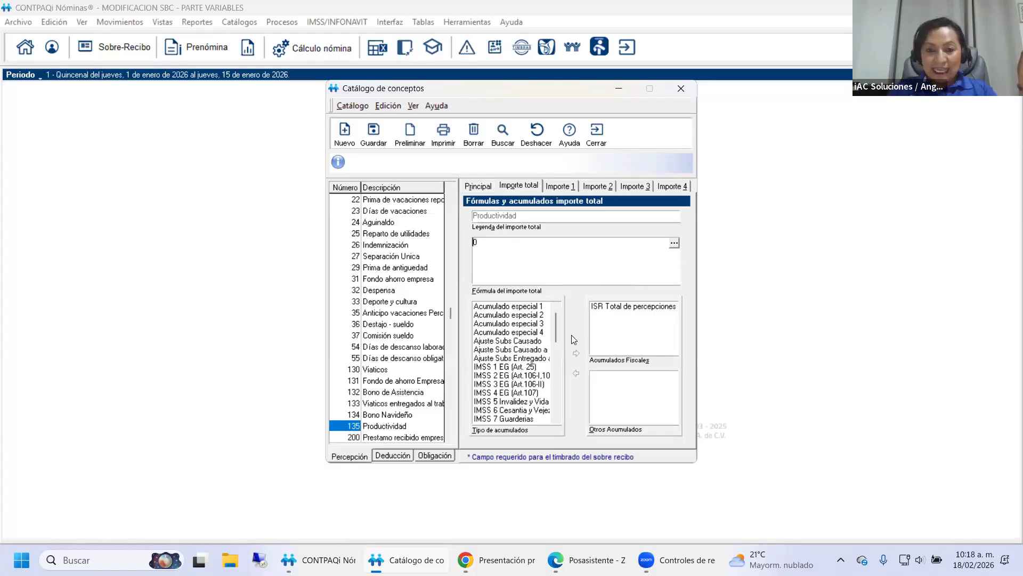
pyautogui.moveTo(554, 327); pyautogui.dragTo(565, 396)
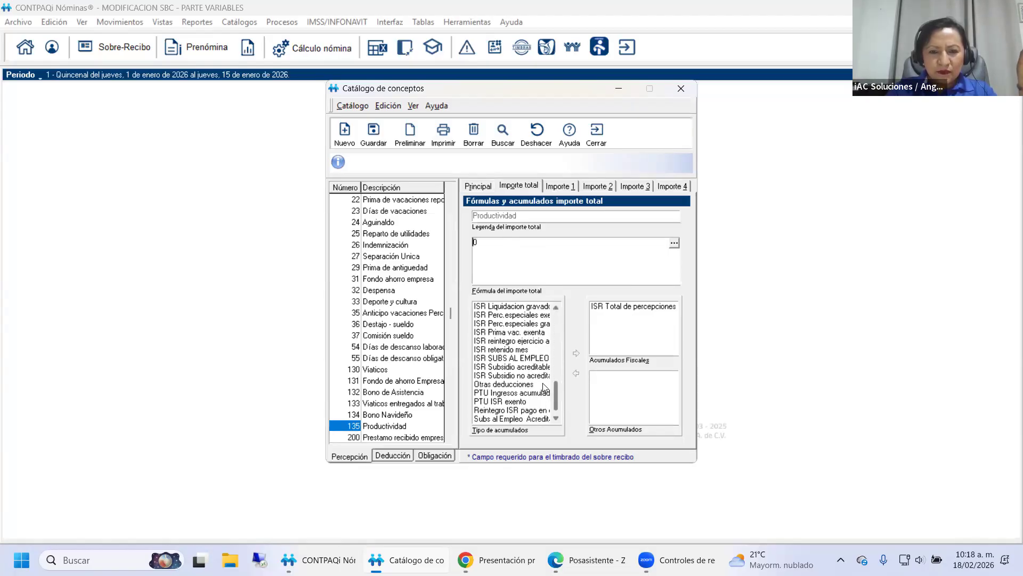
pyautogui.doubleClick(510, 396)
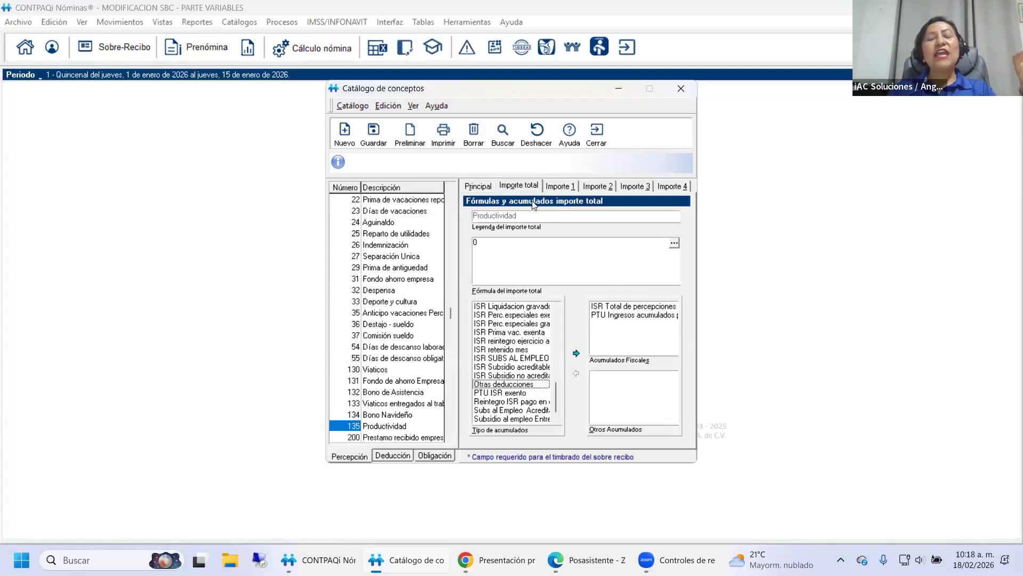
# Step: Set the Importe 1 (ISR Gravado) formula of the Productividad concept to Percepción[Productividad][Total] using the expression editor
pyautogui.click(569, 187)
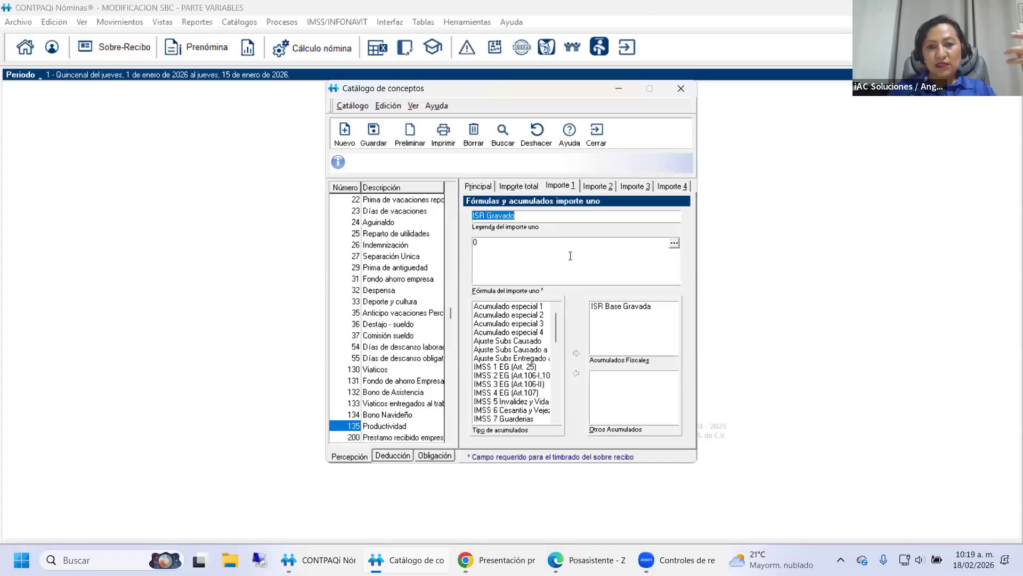
pyautogui.click(674, 245)
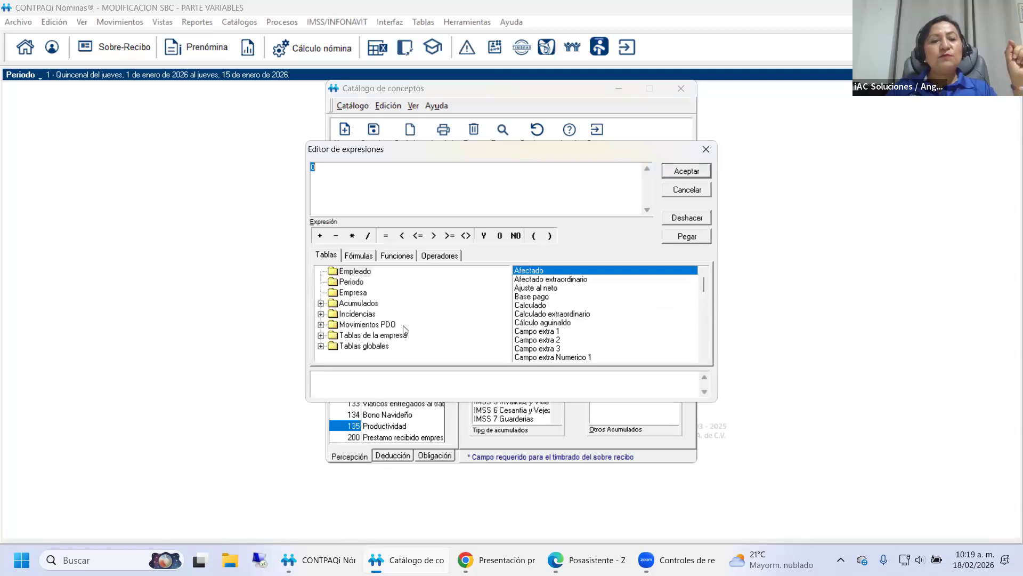
pyautogui.click(321, 324)
pyautogui.click(334, 335)
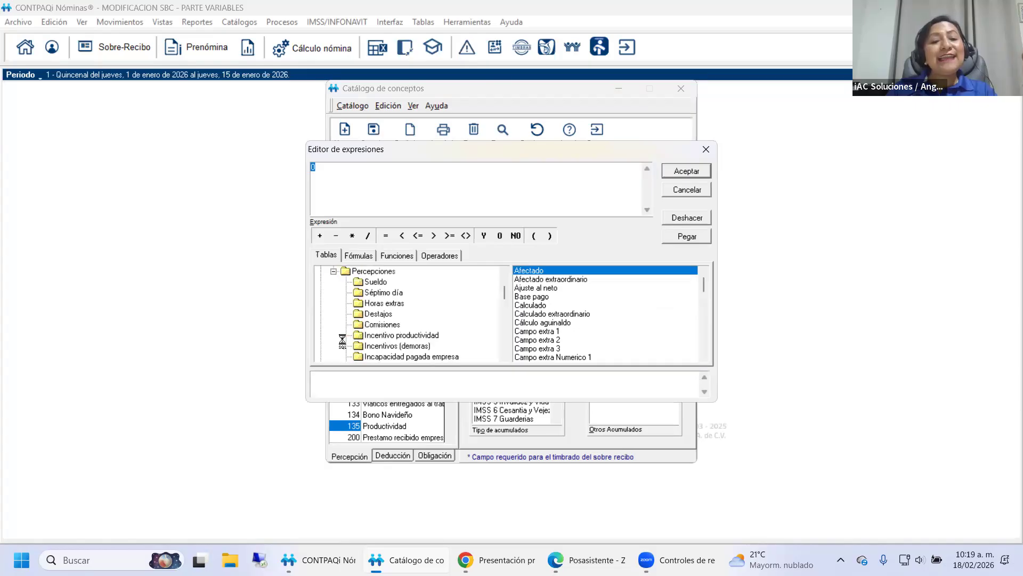
pyautogui.moveTo(506, 293); pyautogui.dragTo(501, 344)
pyautogui.scroll(-3, 502, 344)
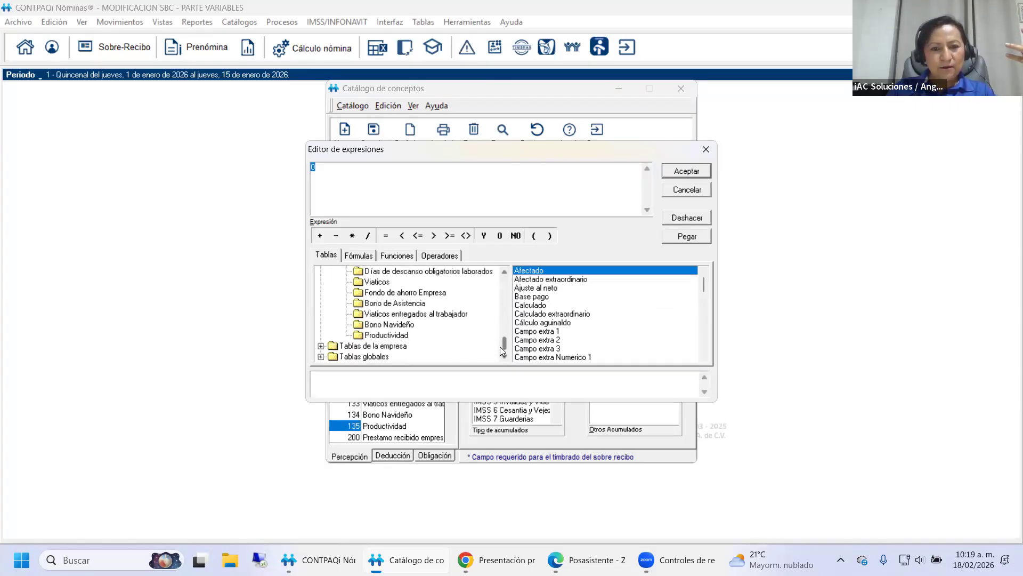
pyautogui.click(395, 334)
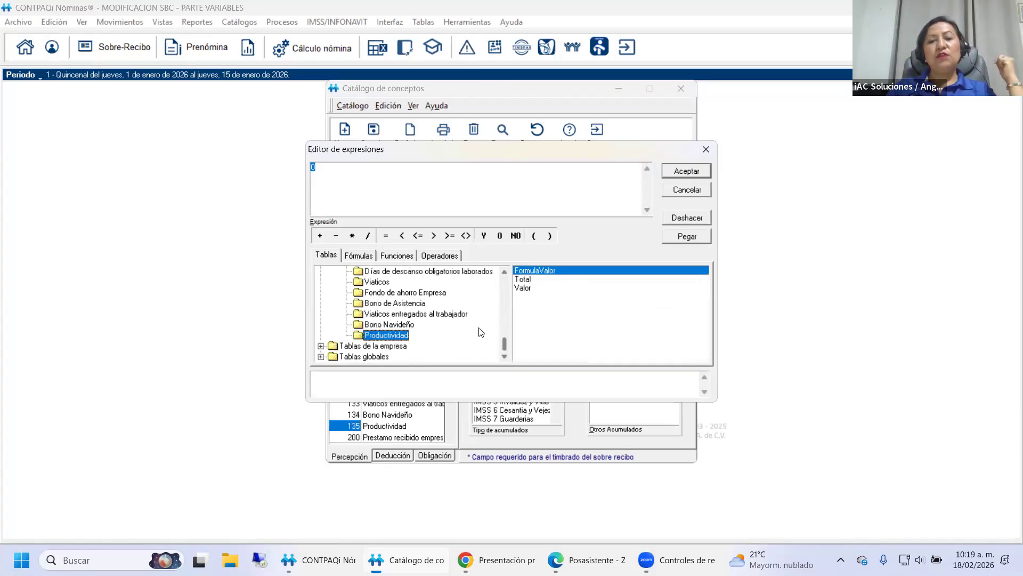
pyautogui.click(524, 282)
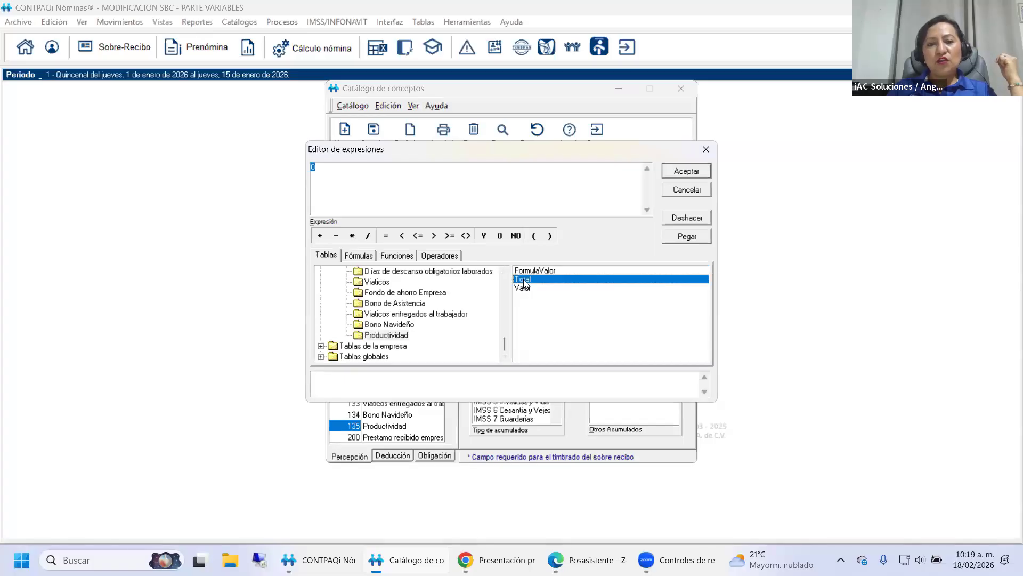
pyautogui.doubleClick(524, 281)
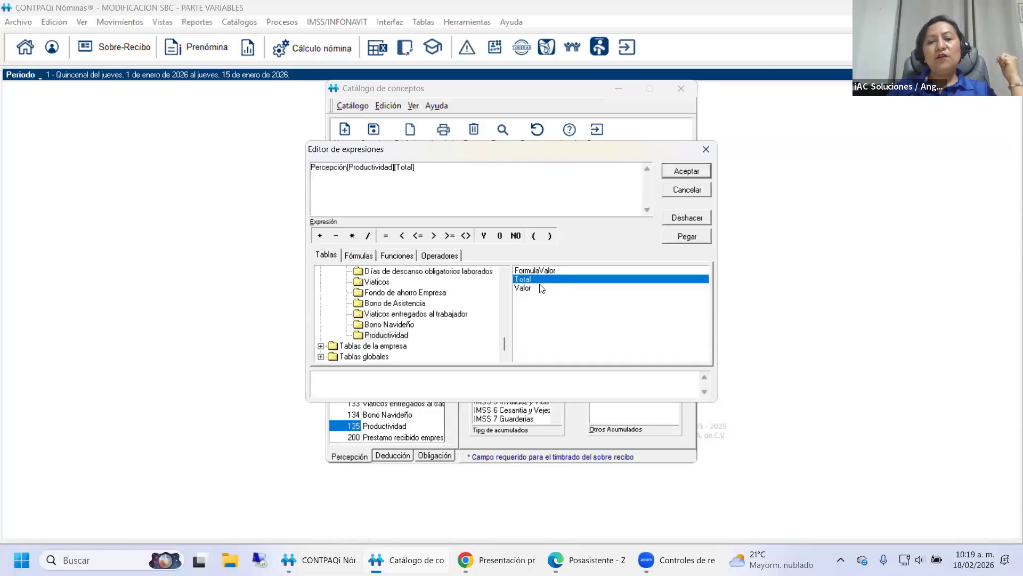
pyautogui.click(704, 172)
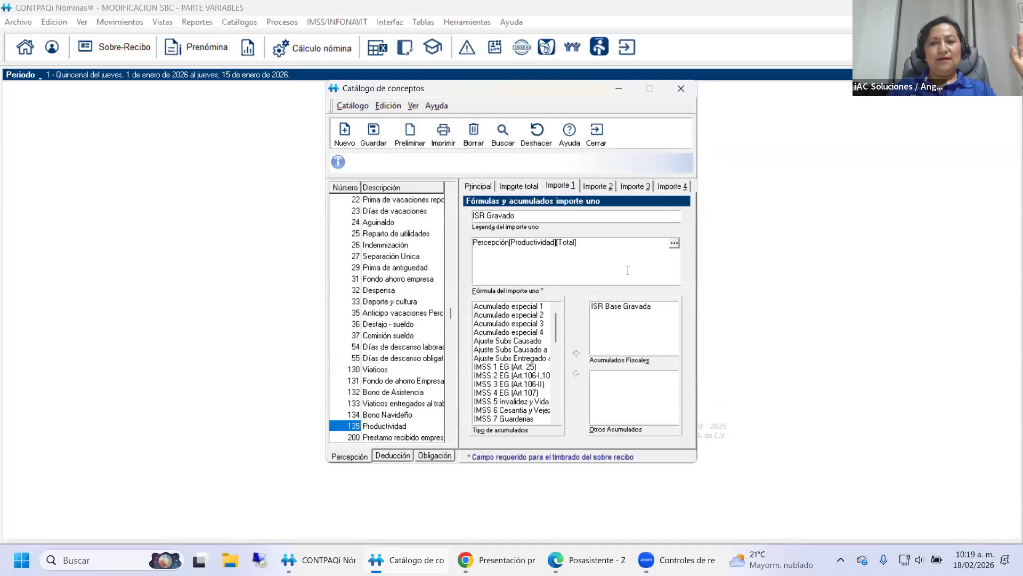
# Step: Set the Importe 3 (Integra IMSS) formula of the Productividad concept to Percepción[Productividad][Total] using the expression editor
pyautogui.click(605, 189)
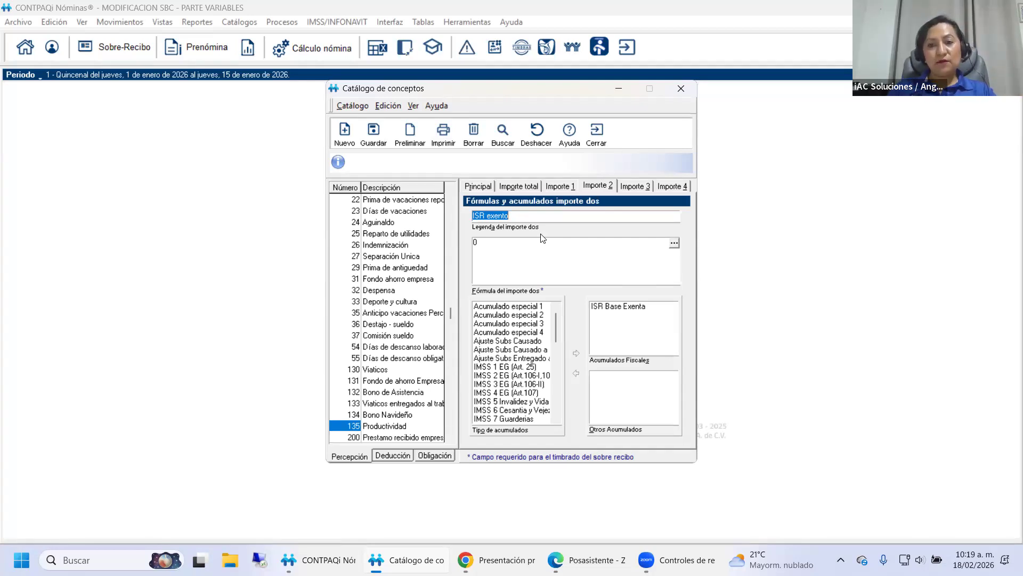
pyautogui.click(634, 191)
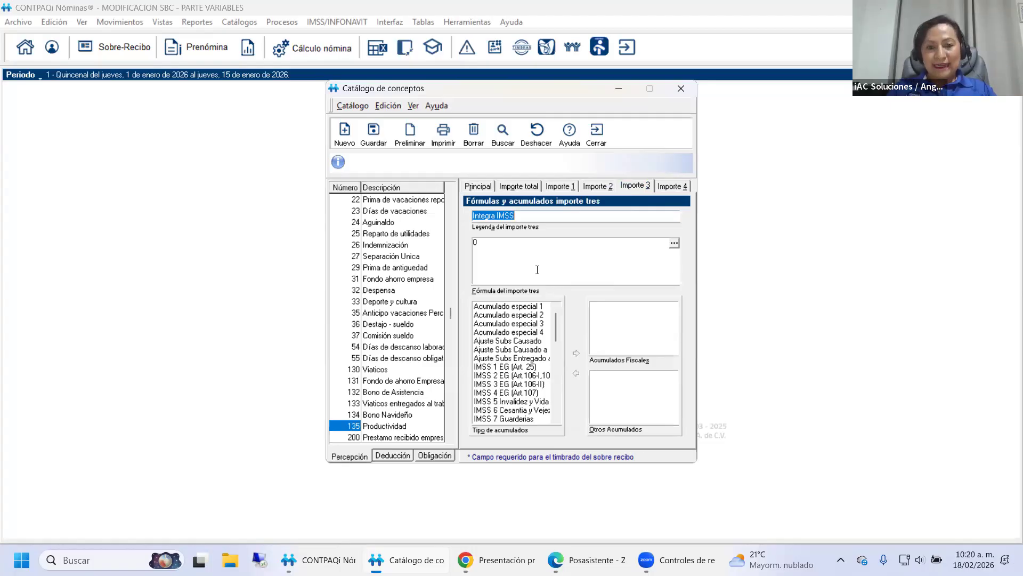
pyautogui.click(674, 246)
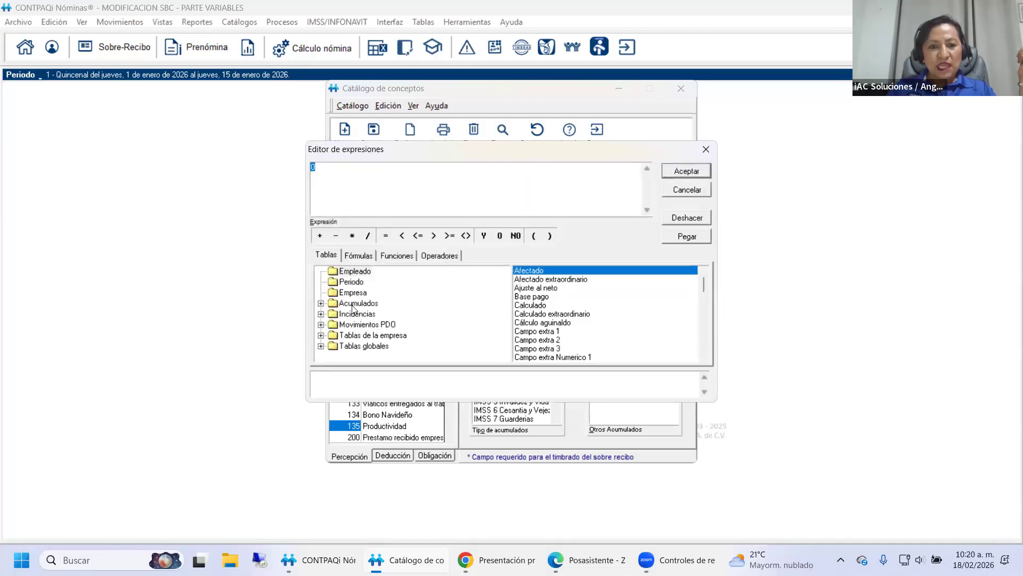
pyautogui.click(321, 324)
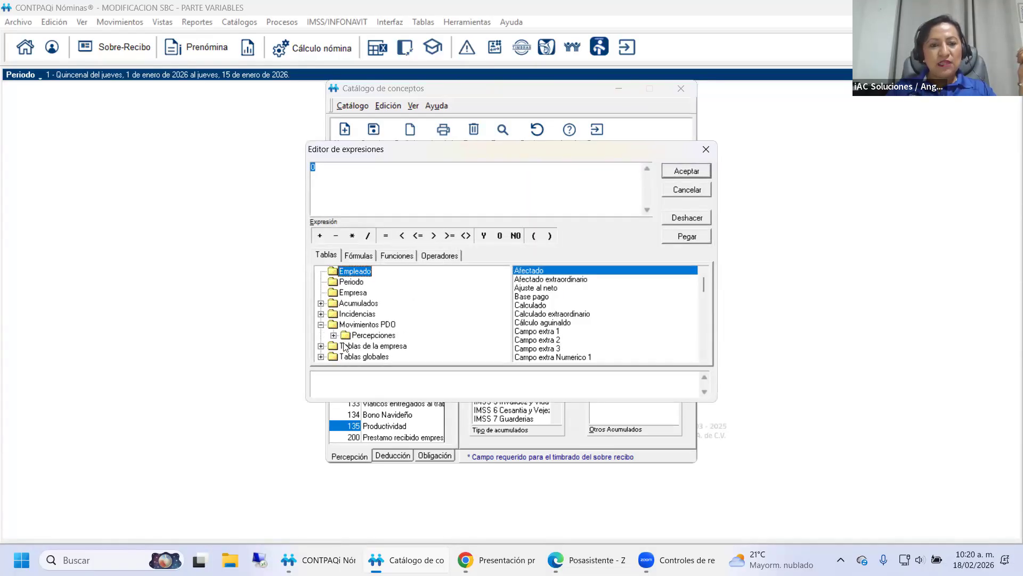
pyautogui.click(334, 335)
pyautogui.scroll(-6, 400, 330)
pyautogui.scroll(-5, 399, 331)
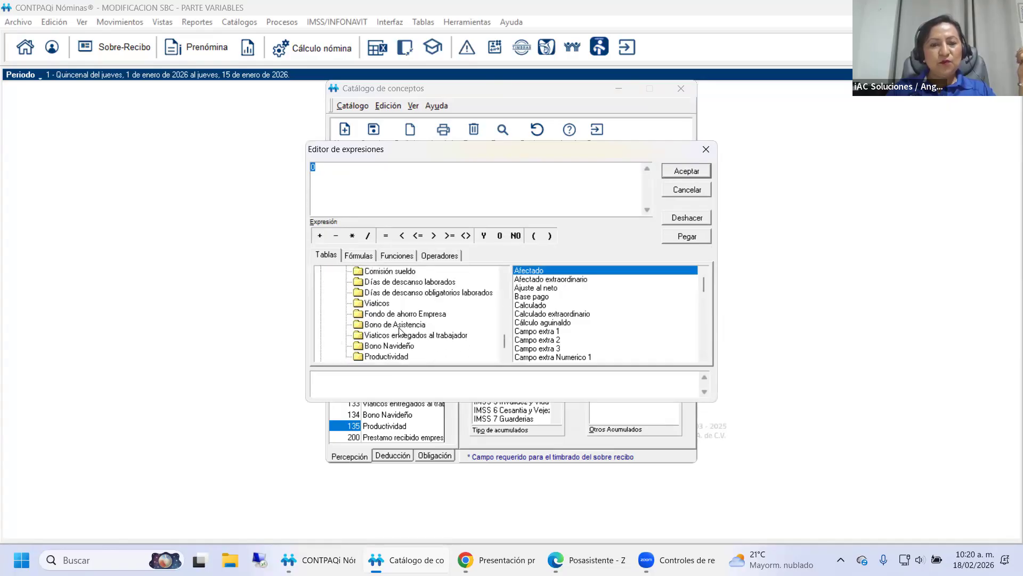
pyautogui.click(404, 337)
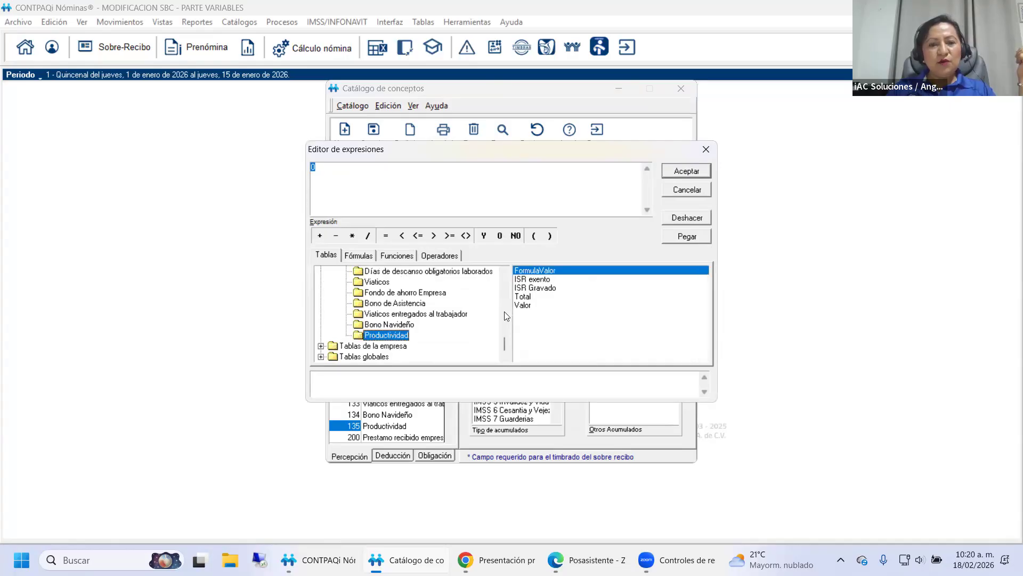
pyautogui.click(533, 298)
pyautogui.doubleClick(532, 297)
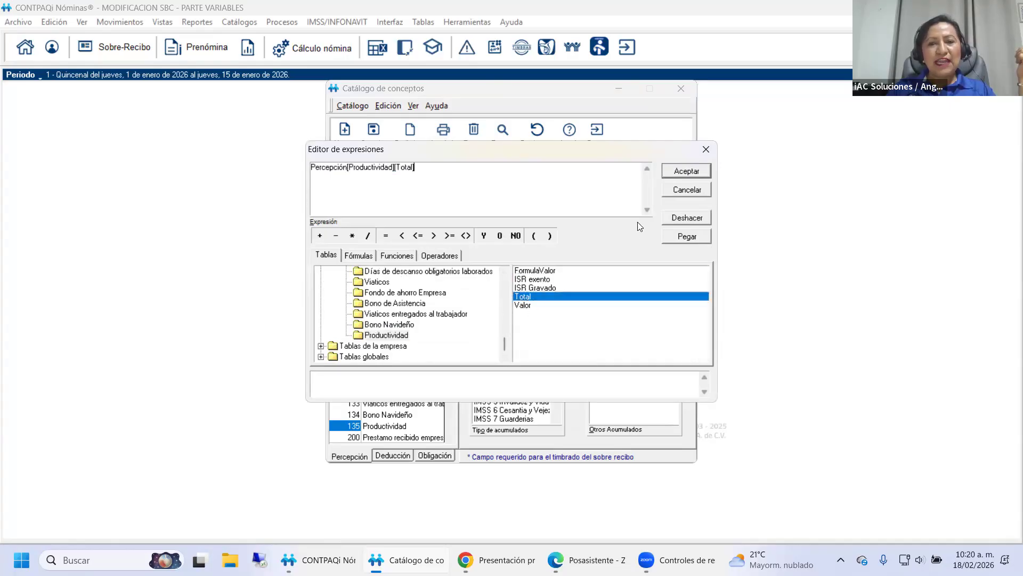
pyautogui.click(686, 171)
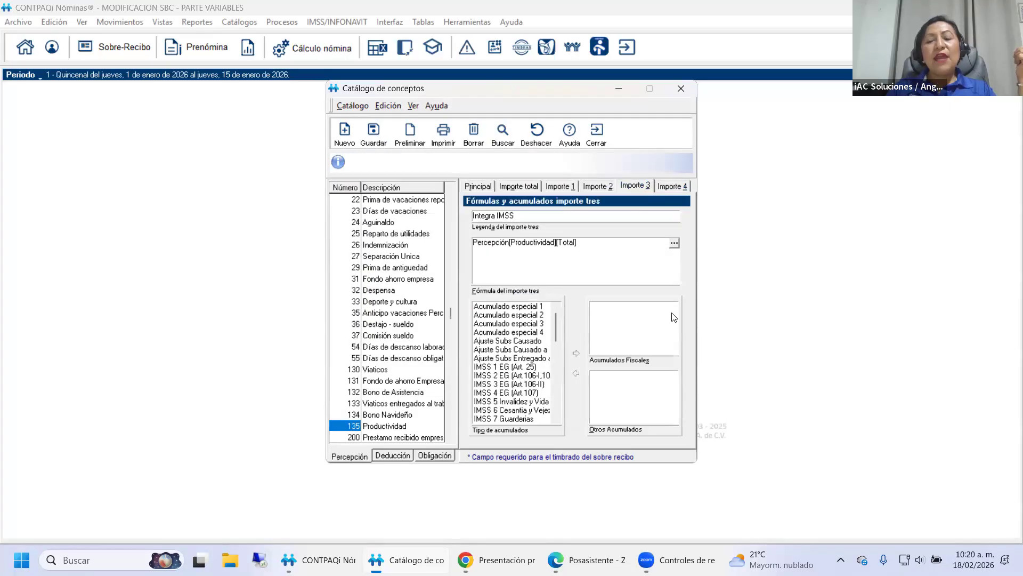
# Step: Add IMSS Percepcion Variable to the fiscal accumulators of the Productividad concept's Importe 3
pyautogui.moveTo(557, 330); pyautogui.dragTo(557, 341)
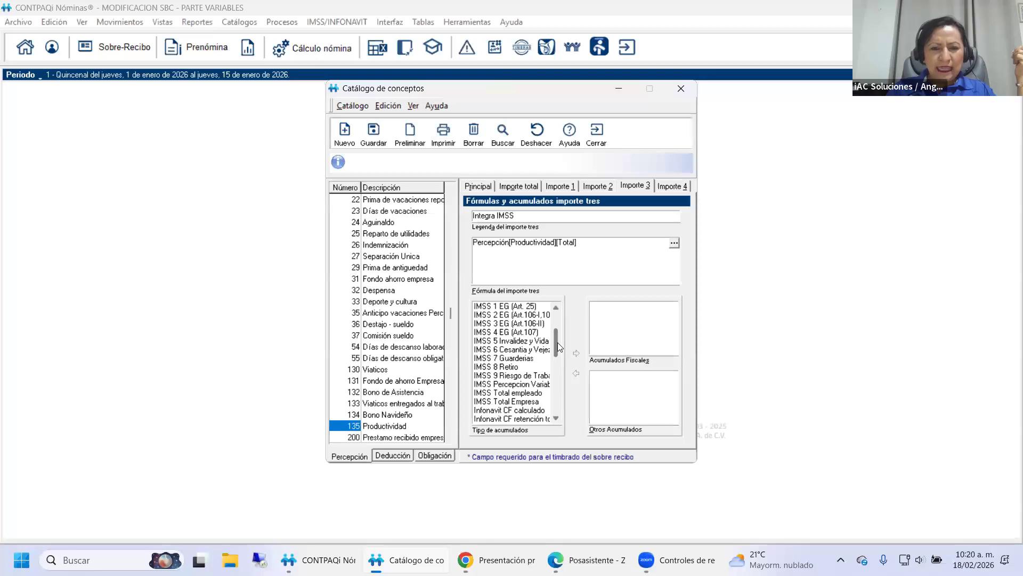
pyautogui.moveTo(559, 347); pyautogui.dragTo(557, 351)
pyautogui.click(523, 375)
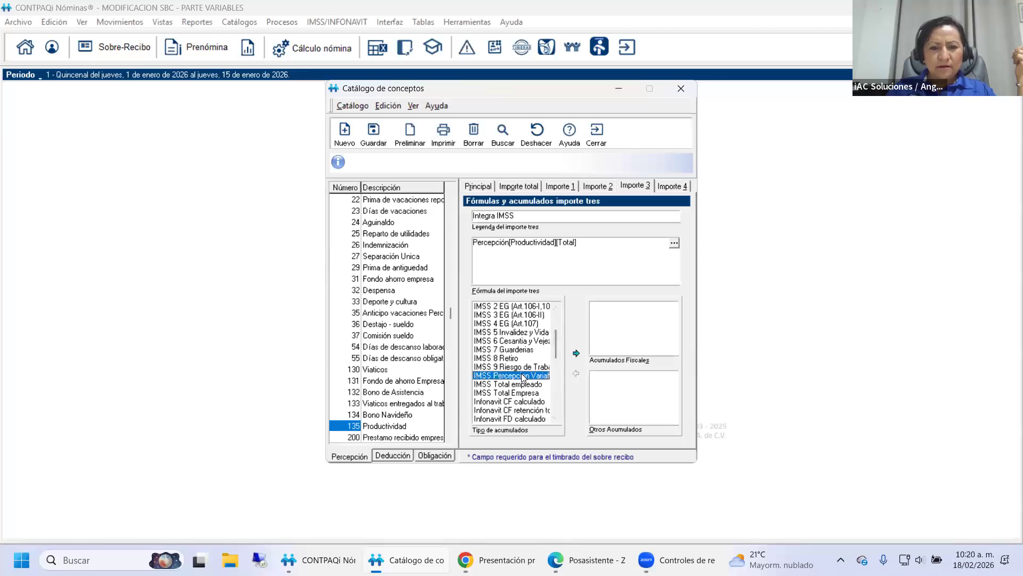
pyautogui.click(575, 353)
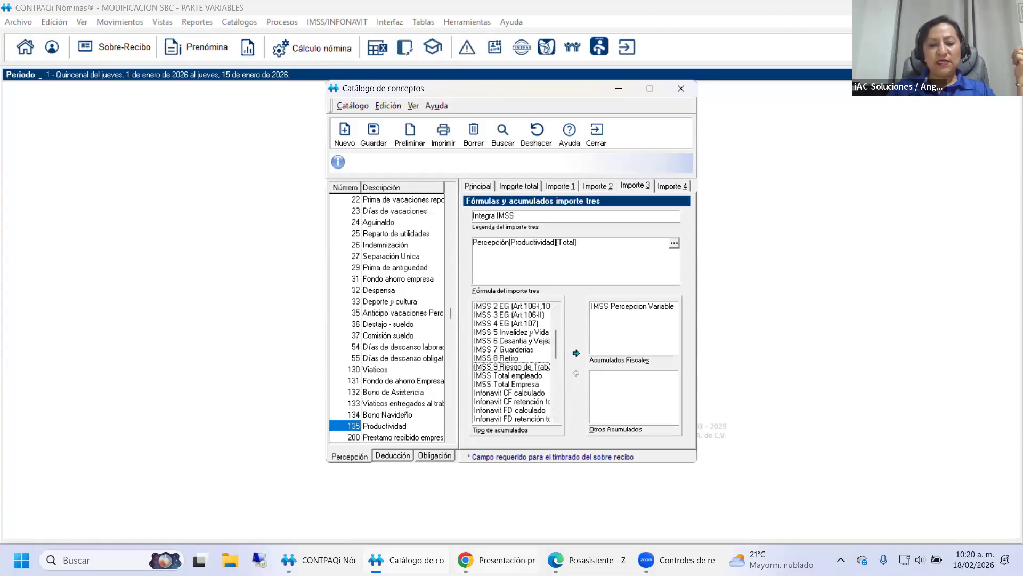
# Step: Switch to the Canva presentation, review slide 12 on the Importe 3 and Importe 4 setup in full screen, and return to CONTPAQi Nóminas
pyautogui.click(493, 559)
pyautogui.click(521, 458)
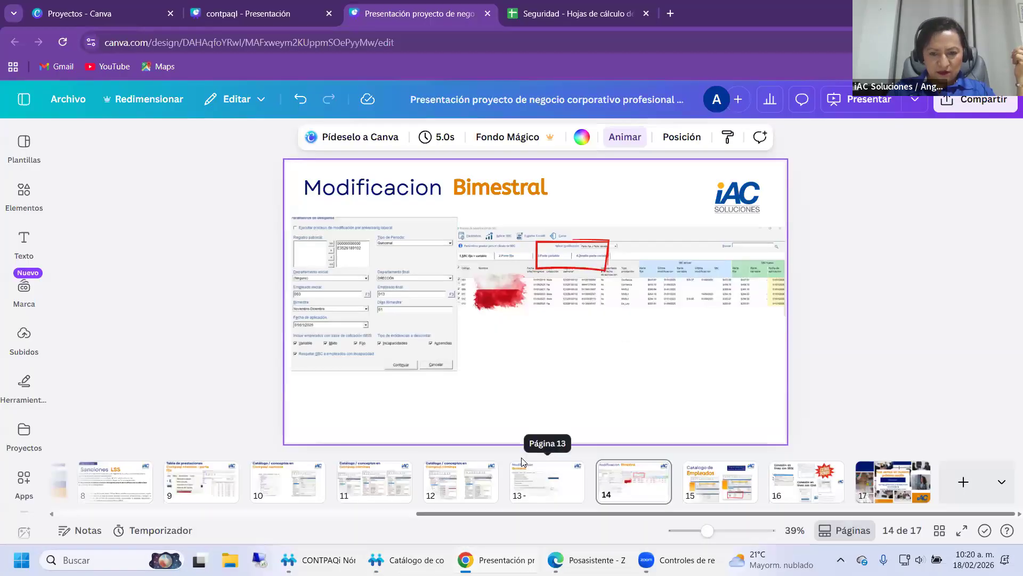
pyautogui.click(460, 480)
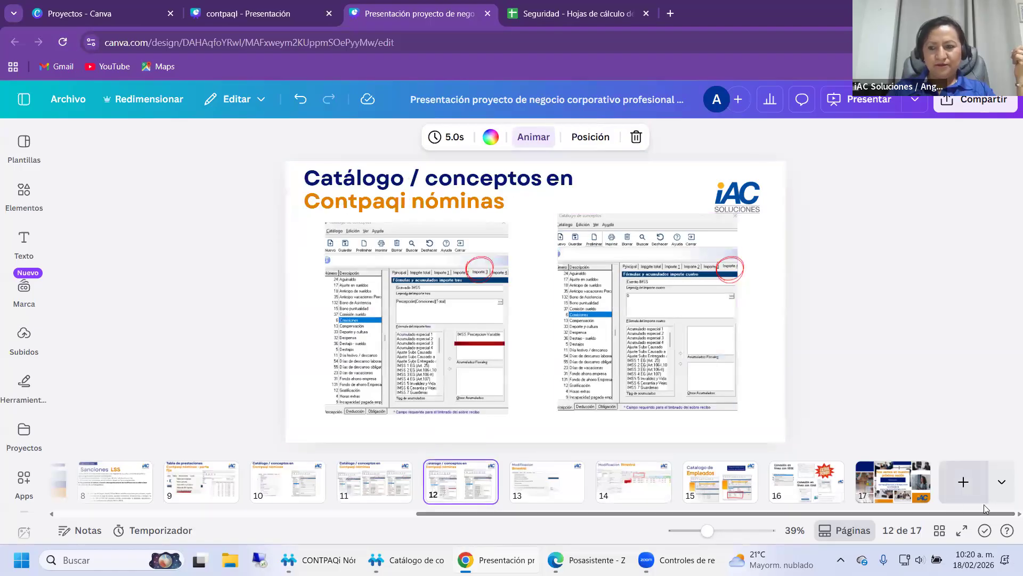
pyautogui.click(961, 531)
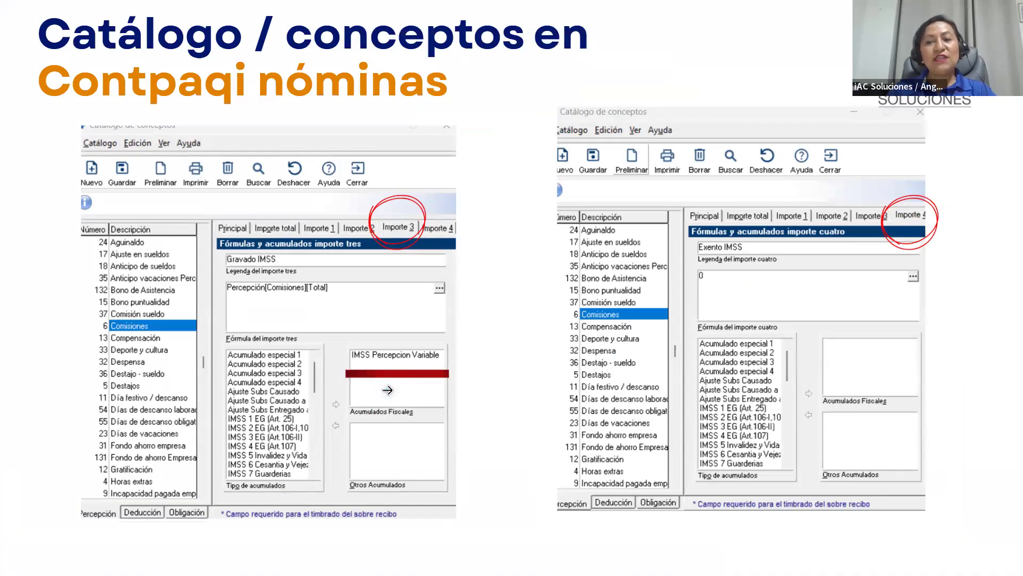
pyautogui.press('Escape')
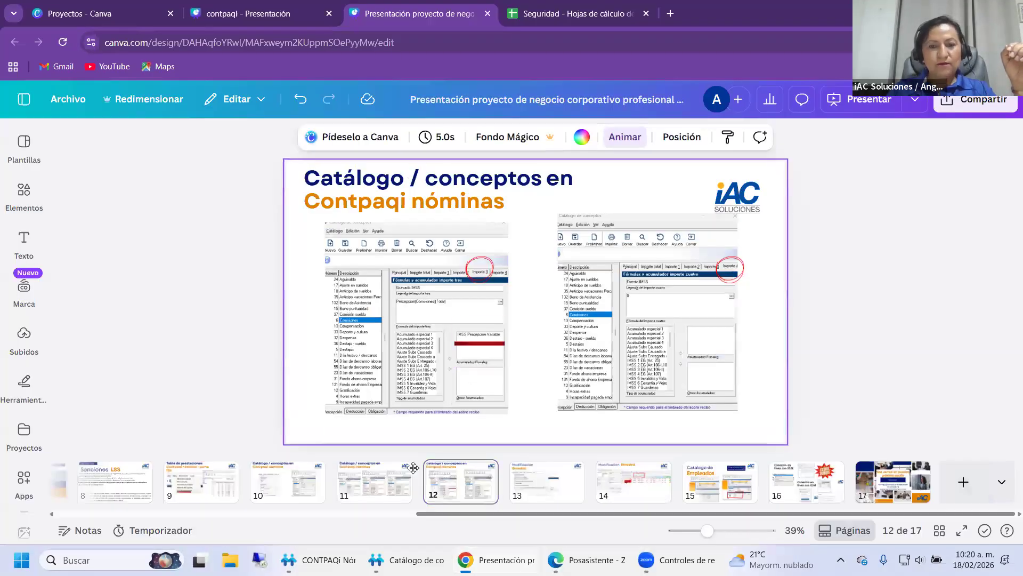
pyautogui.hotkey('alt', 'Tab')
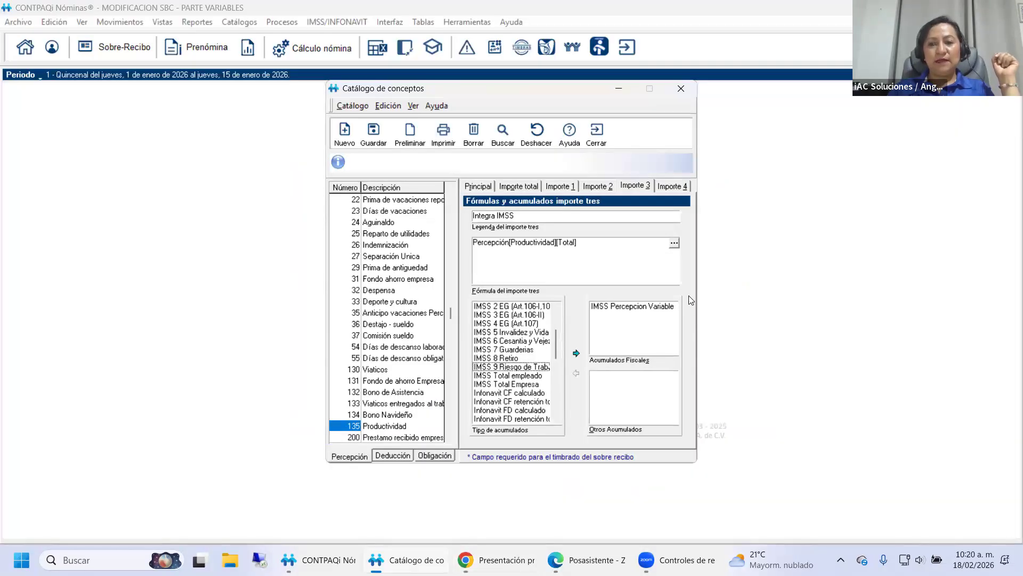
# Step: Check the Productividad concept's Importe 4 (Exento IMSS), then save the concept and close the concept catalog
pyautogui.click(676, 189)
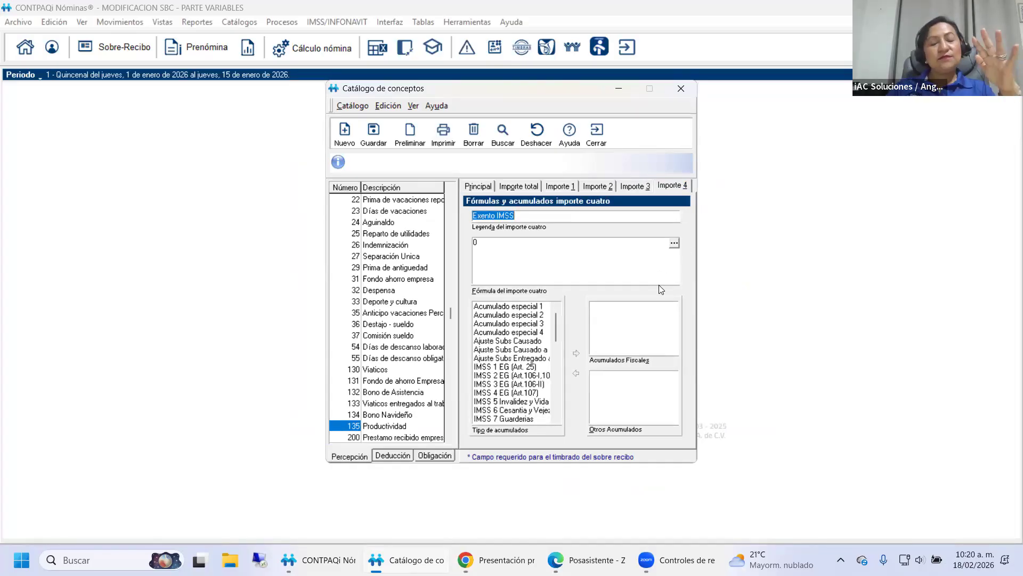
pyautogui.click(374, 137)
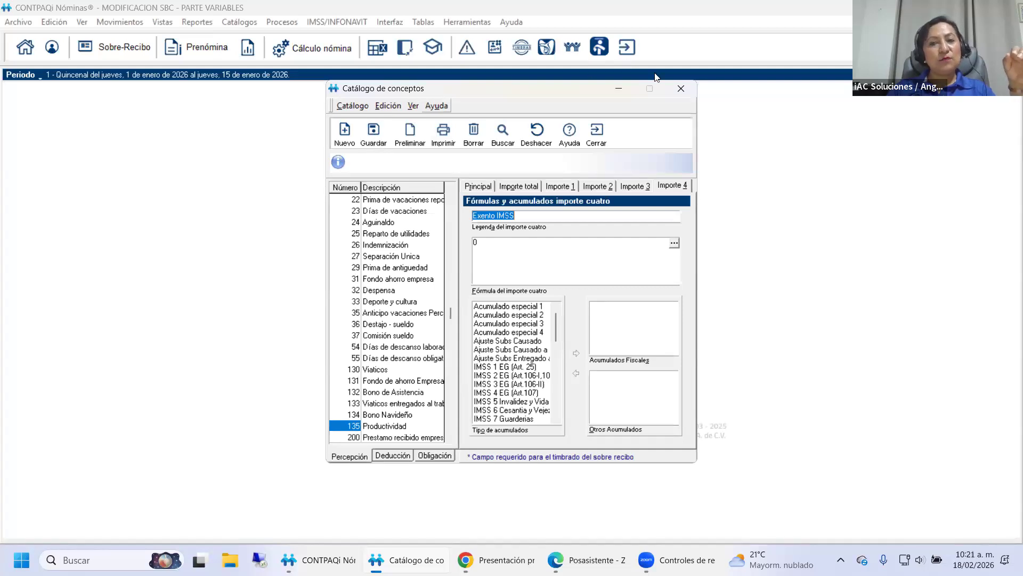
pyautogui.click(681, 89)
# Step: Open the Prenómina and examine its configuration of percepciones for the Productividad concept, leaving without changes
pyautogui.click(227, 52)
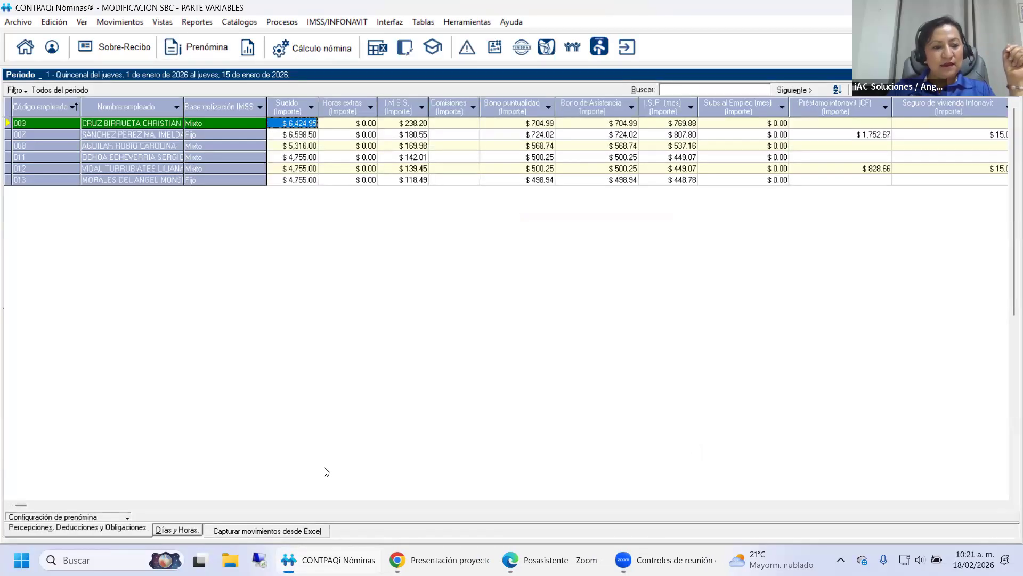
pyautogui.click(127, 516)
pyautogui.click(122, 516)
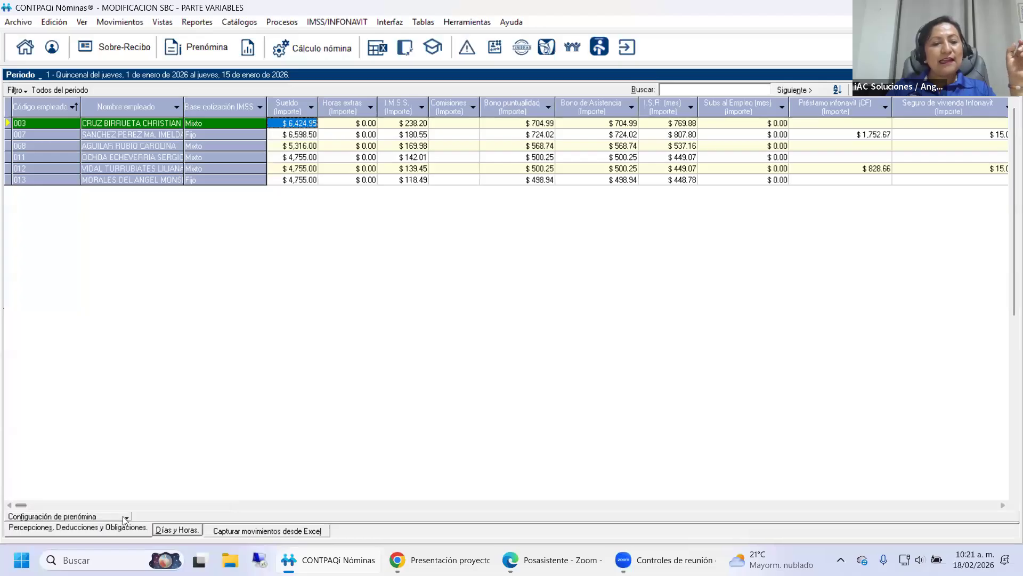
pyautogui.click(122, 516)
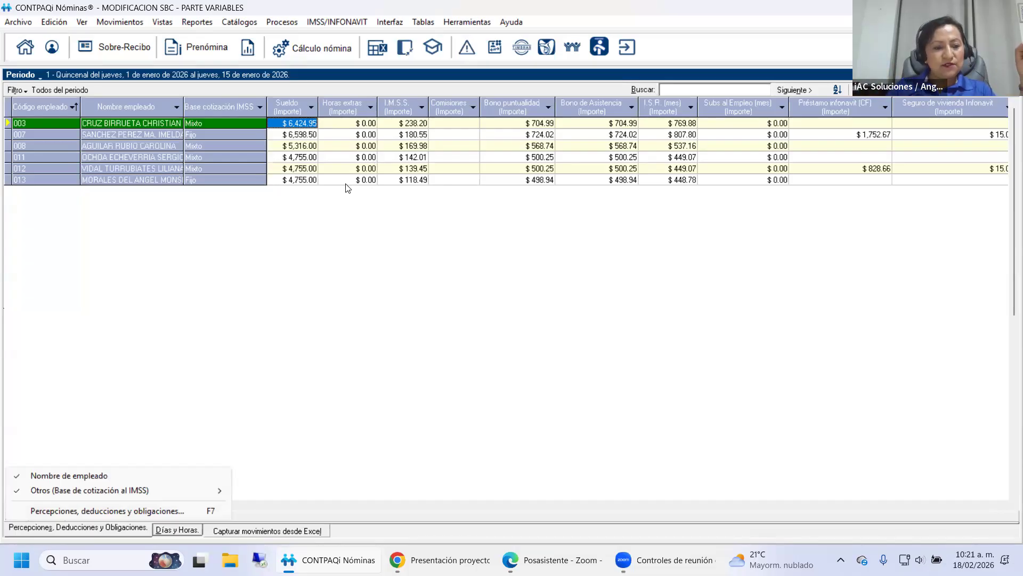
pyautogui.click(175, 511)
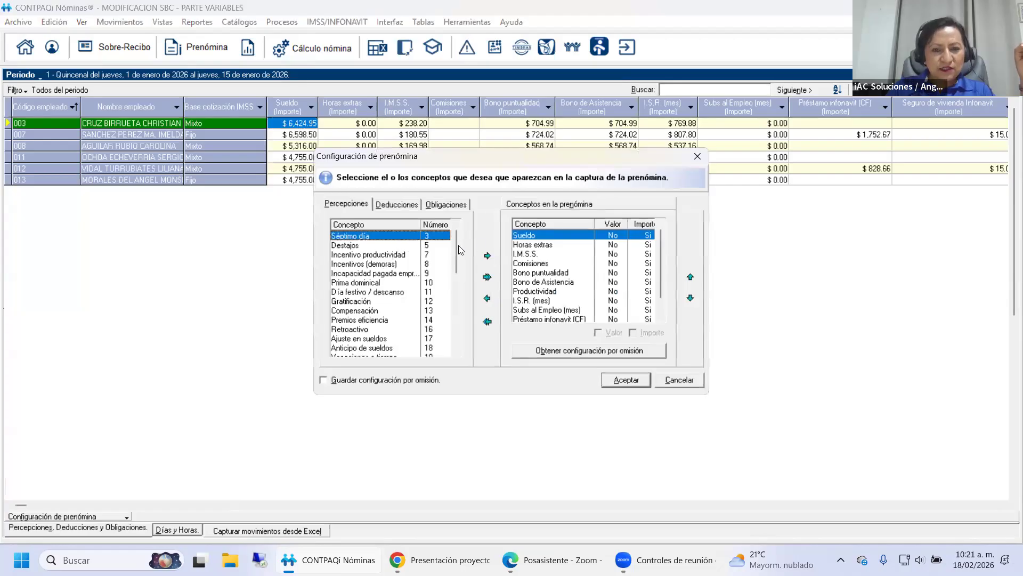
pyautogui.moveTo(456, 248)
pyautogui.mouseDown()
pyautogui.moveTo(439, 349)
pyautogui.moveTo(440, 320)
pyautogui.moveTo(457, 312)
pyautogui.moveTo(462, 262)
pyautogui.mouseUp()
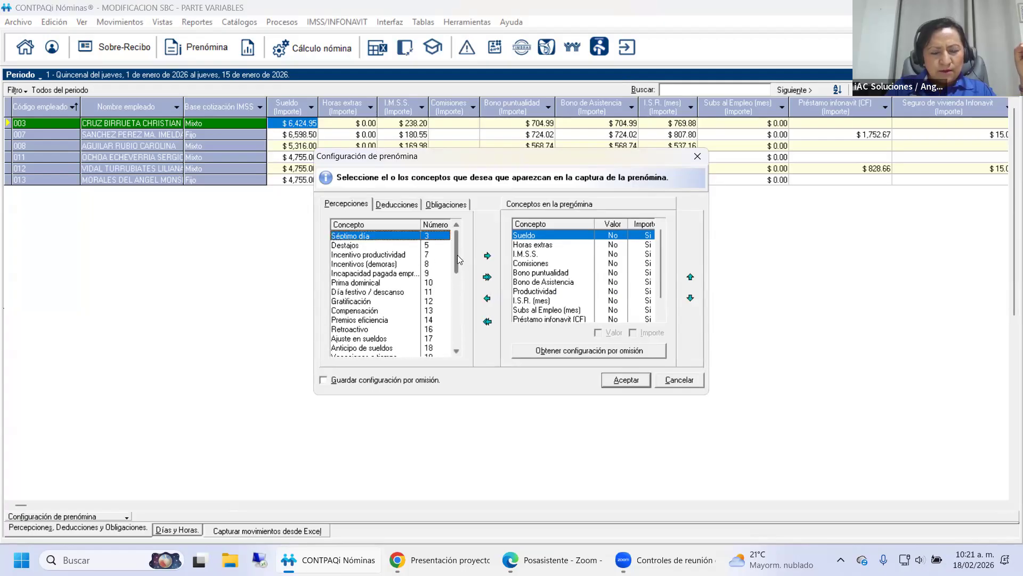
pyautogui.moveTo(457, 254); pyautogui.dragTo(463, 334)
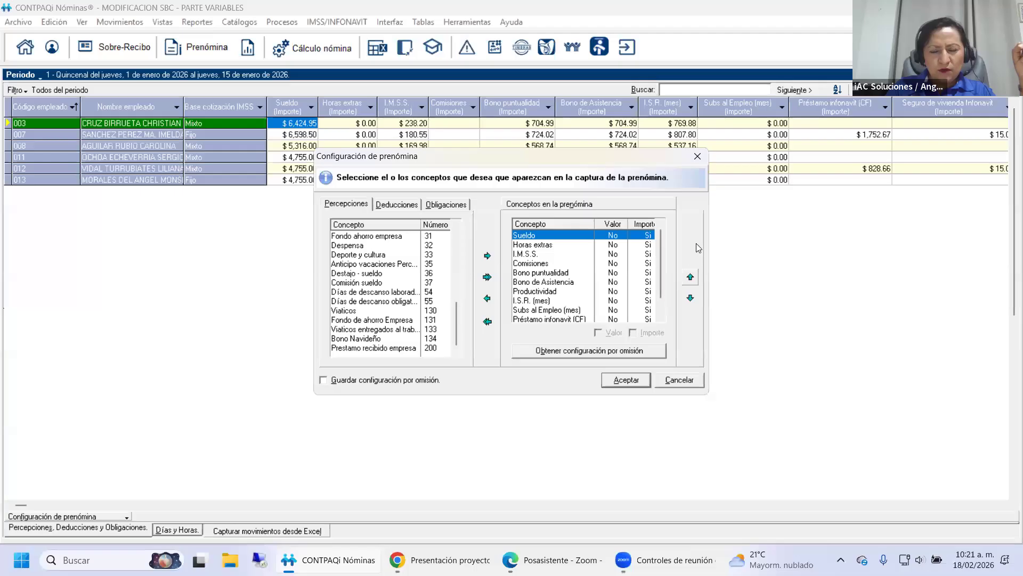
pyautogui.click(697, 156)
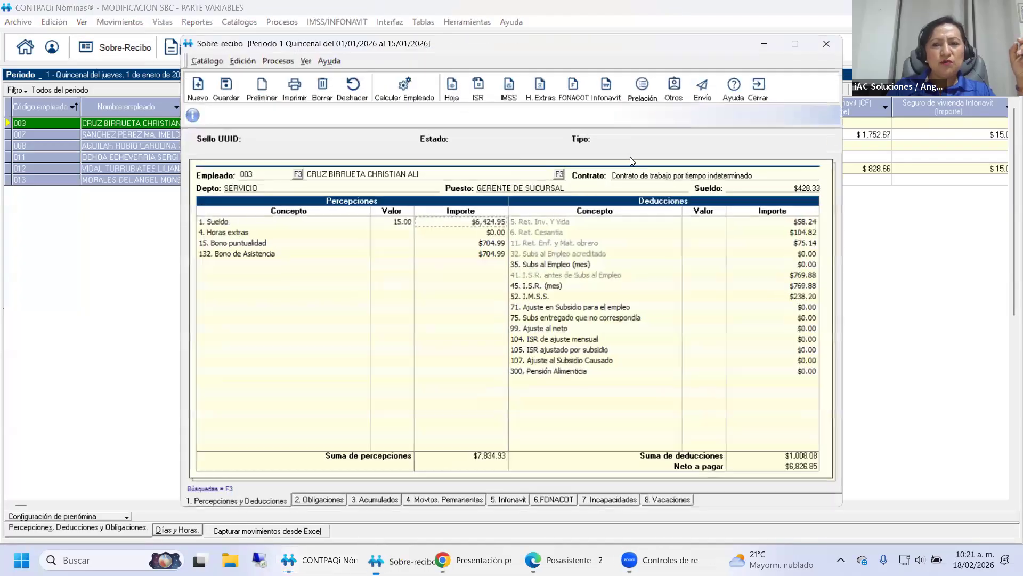
# Step: Add percepción 135 Productividad with an importe of 1,500 to the first employee's Sobre-recibo and close the receipt
pyautogui.click(358, 265)
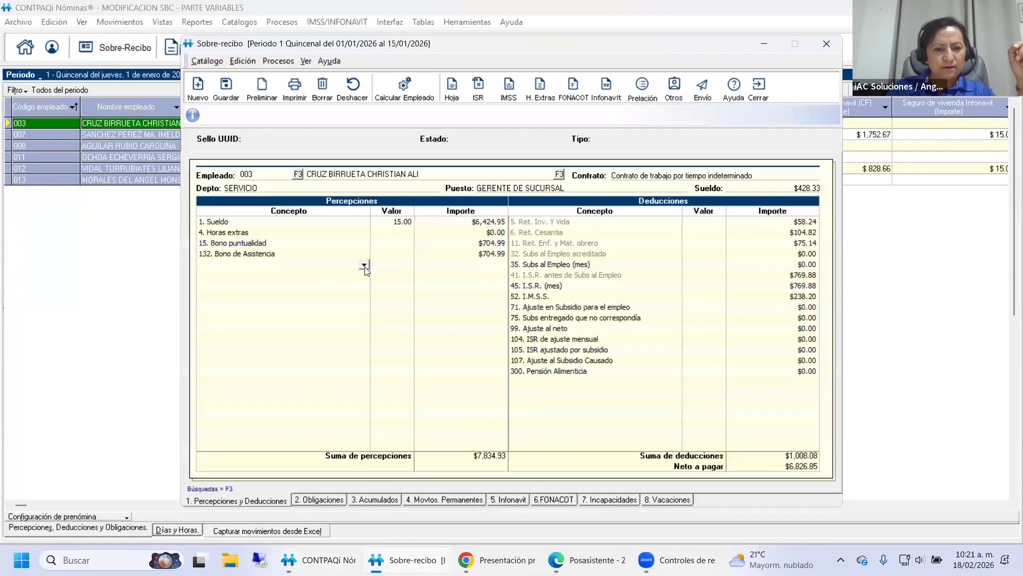
pyautogui.click(364, 264)
pyautogui.scroll(-5, 296, 317)
pyautogui.scroll(-6, 296, 321)
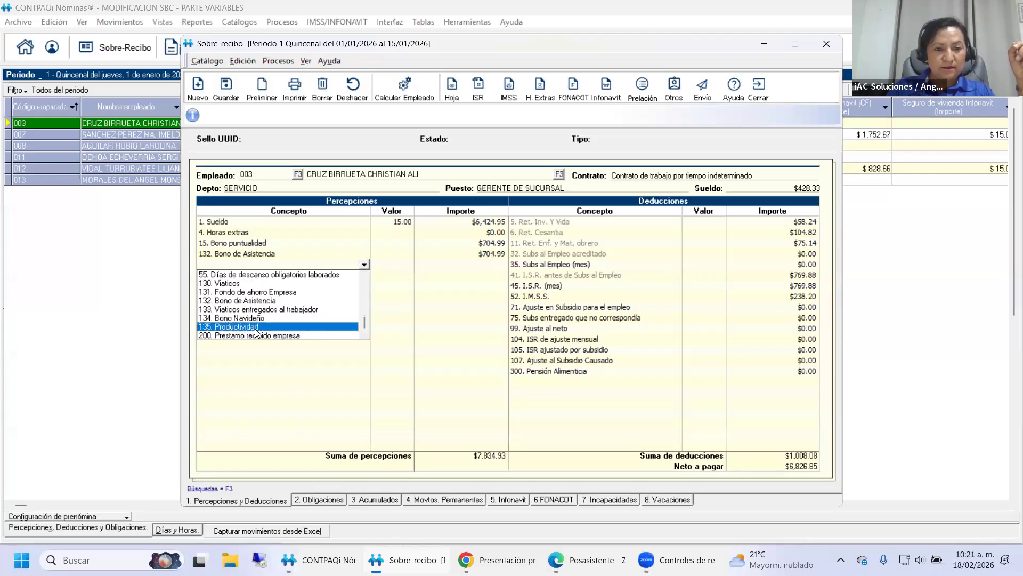
pyautogui.click(255, 326)
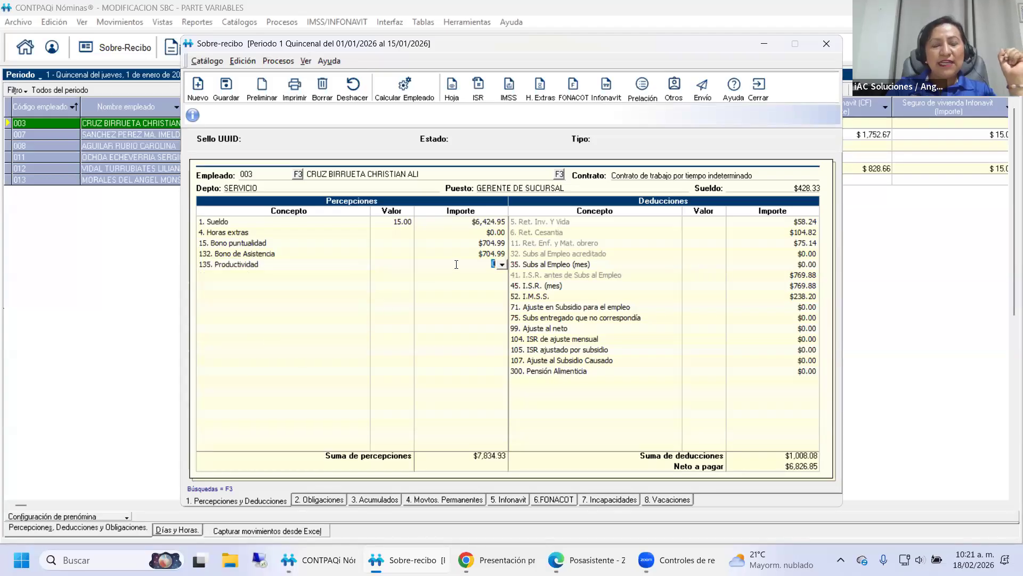
pyautogui.write('1,500')
pyautogui.press('Return')
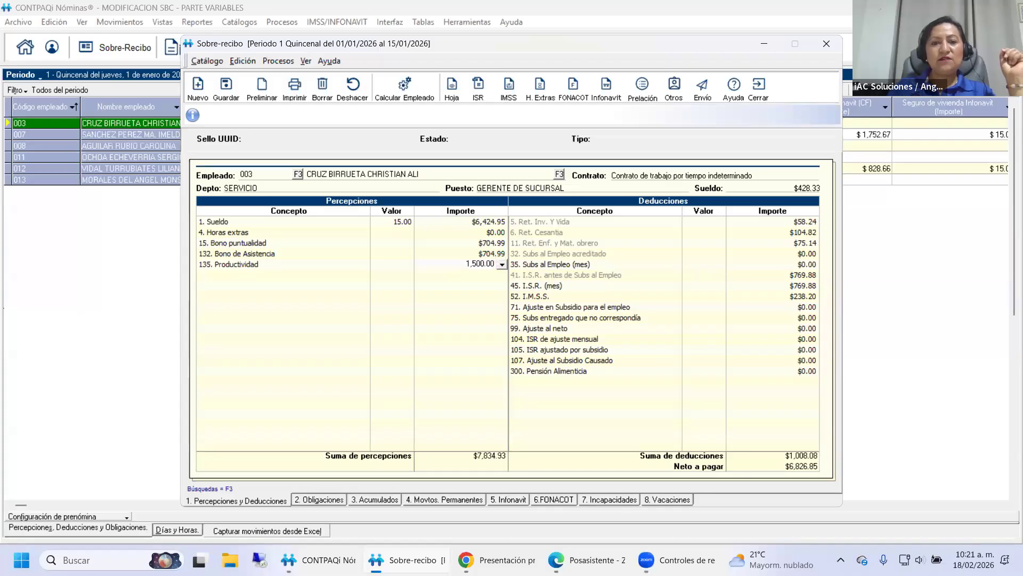
pyautogui.click(764, 92)
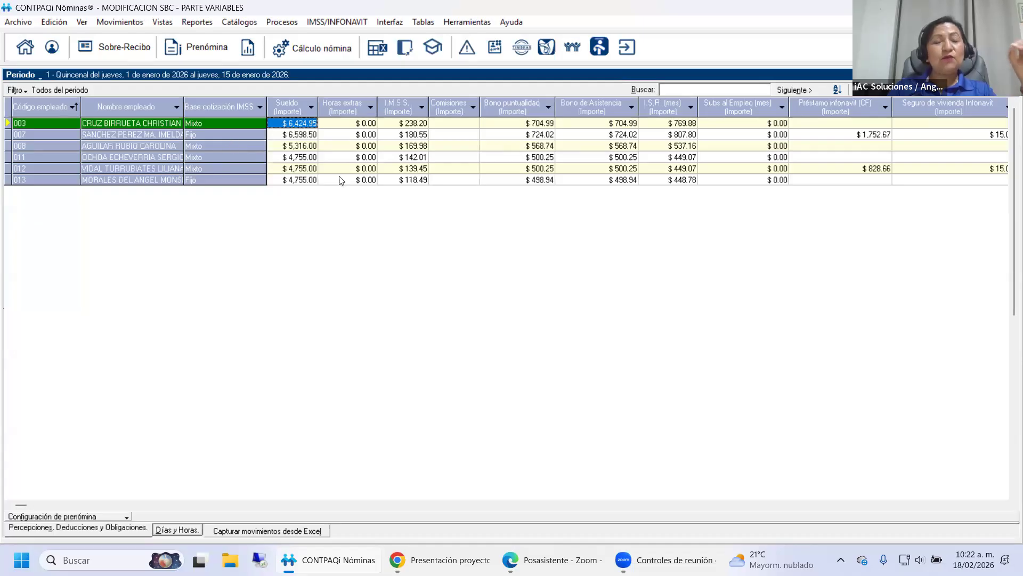
# Step: Enter Comisiones of 800 for the third listed employee and 500 for the fourth in the prenómina
pyautogui.click(459, 135)
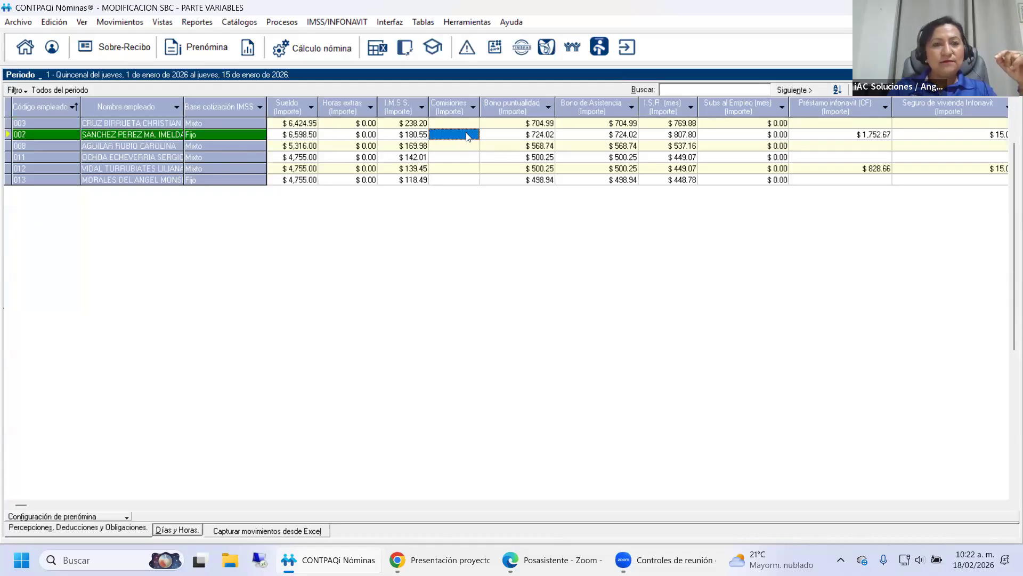
pyautogui.click(465, 125)
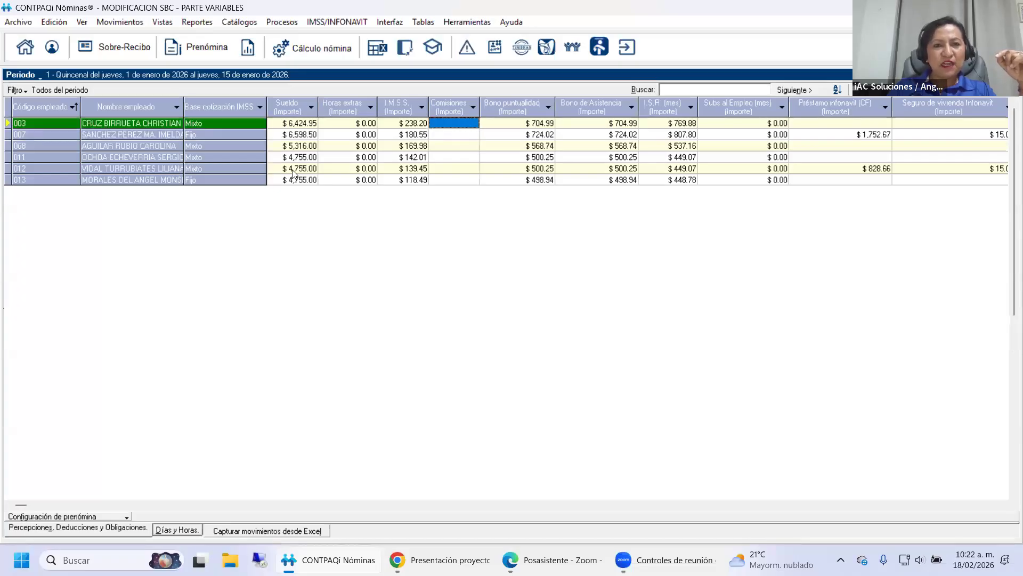
pyautogui.click(470, 147)
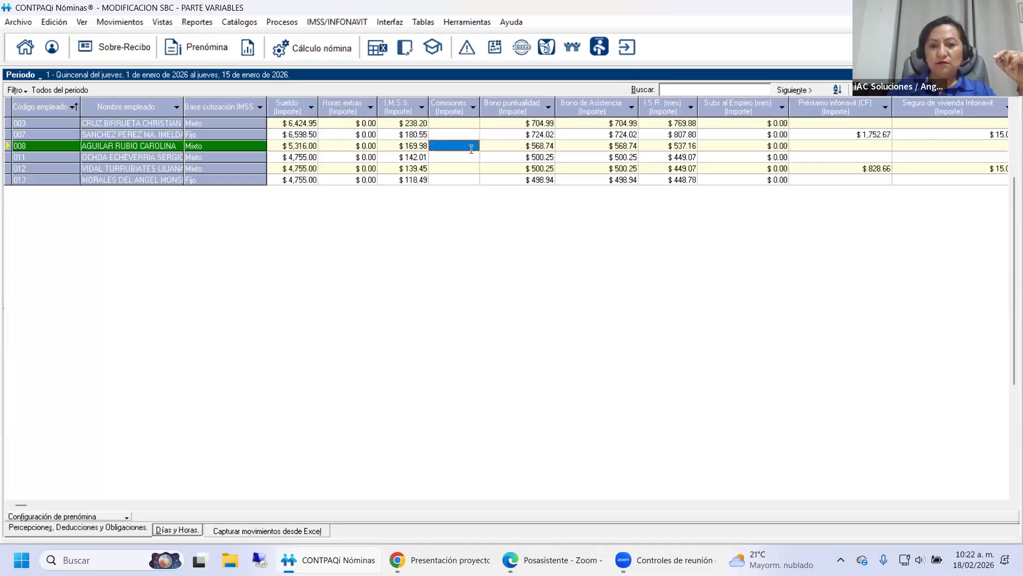
pyautogui.write('800')
pyautogui.press('Return')
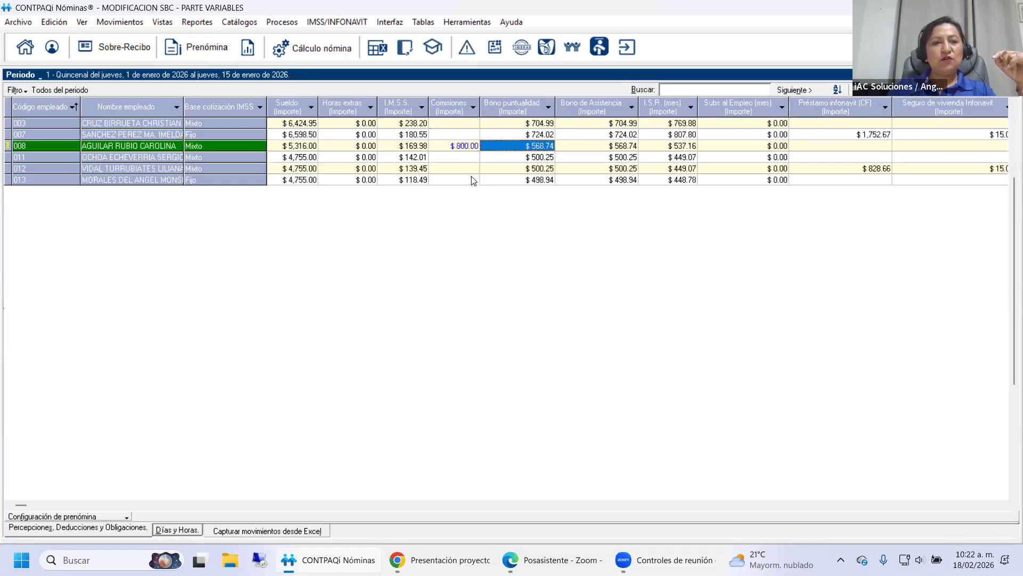
pyautogui.click(464, 158)
pyautogui.write('500')
pyautogui.press('Return')
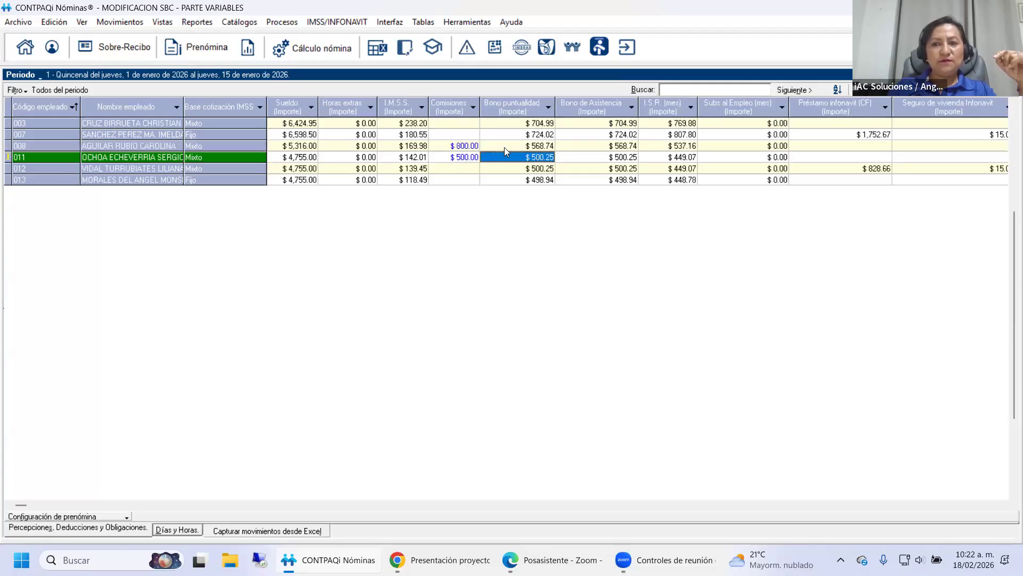
# Step: Look for the Productividad concept among the percepciones in the prenómina configuration, leaving it without changes
pyautogui.click(127, 516)
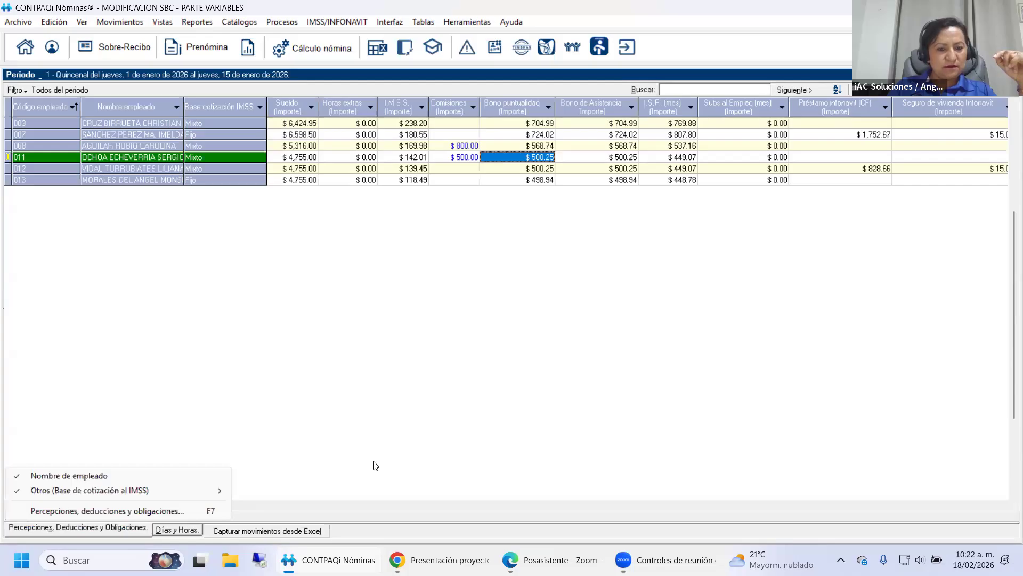
pyautogui.click(154, 512)
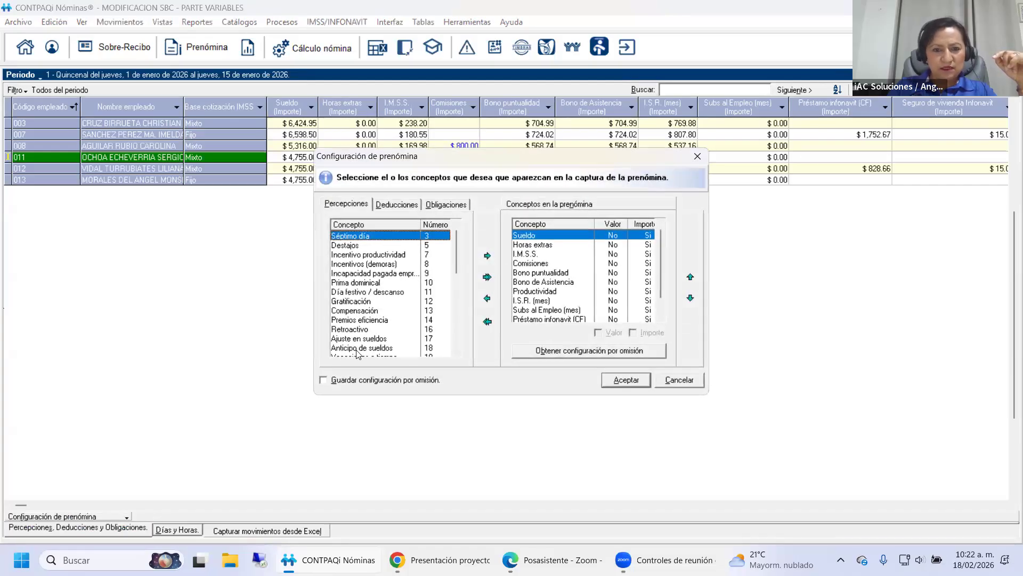
pyautogui.moveTo(458, 268); pyautogui.dragTo(452, 341)
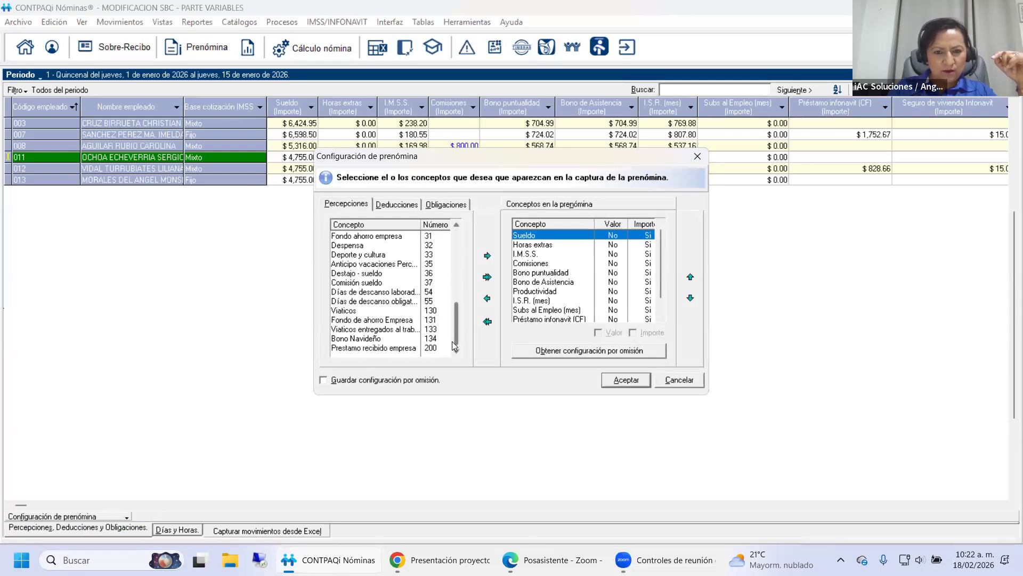
pyautogui.click(697, 156)
# Step: Examine the list of percepciones in the Concepto catalog and close it without changes
pyautogui.click(240, 22)
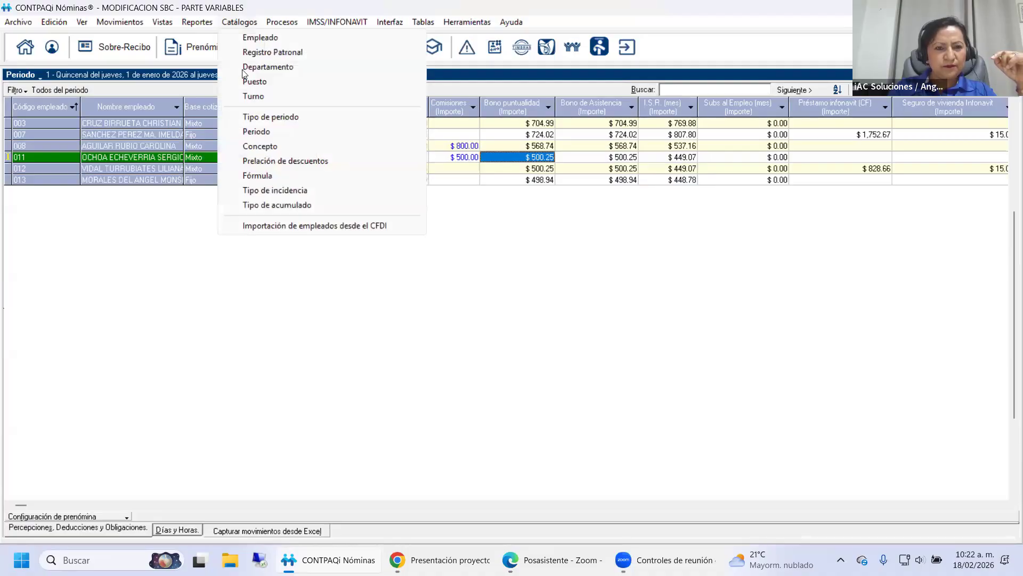
pyautogui.click(264, 147)
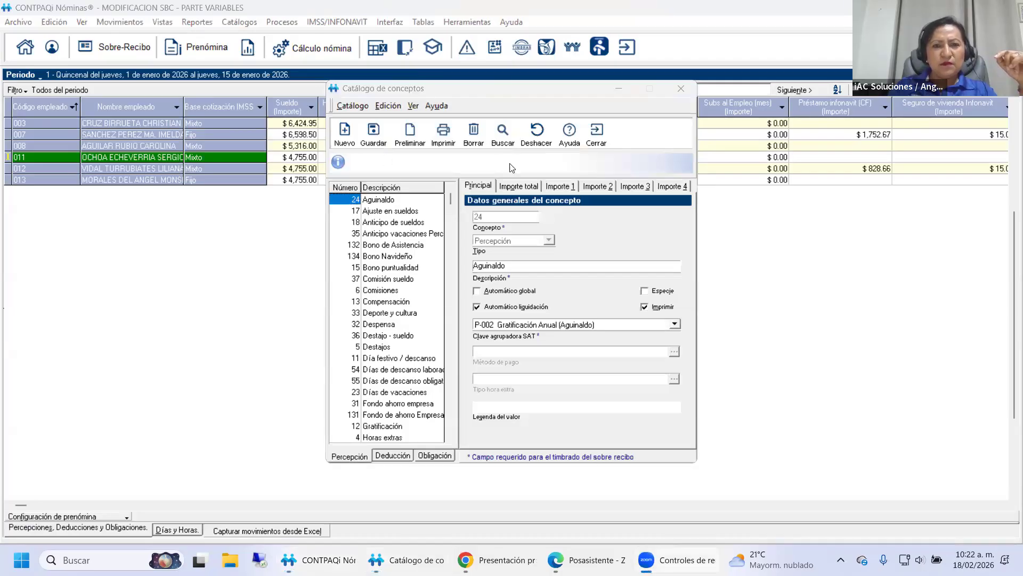
pyautogui.click(452, 197)
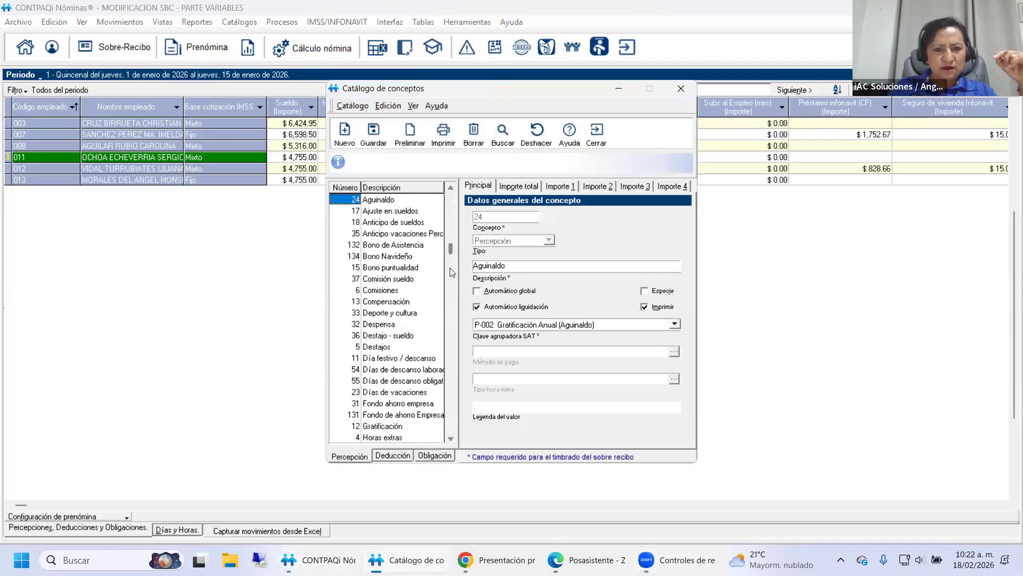
pyautogui.click(598, 138)
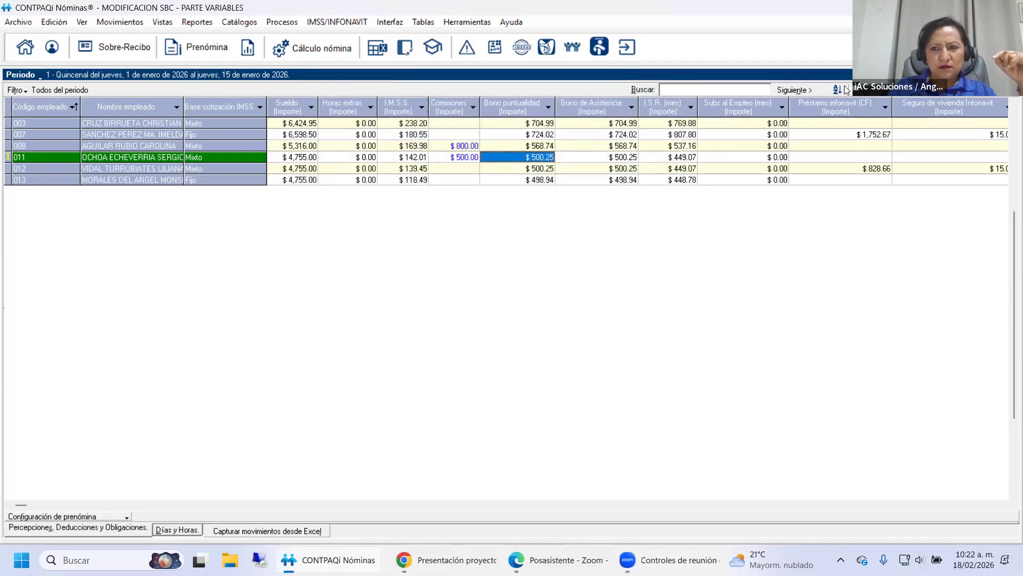
# Step: Calculate the nómina of period 1 for all employees of the period
pyautogui.click(846, 90)
pyautogui.click(481, 207)
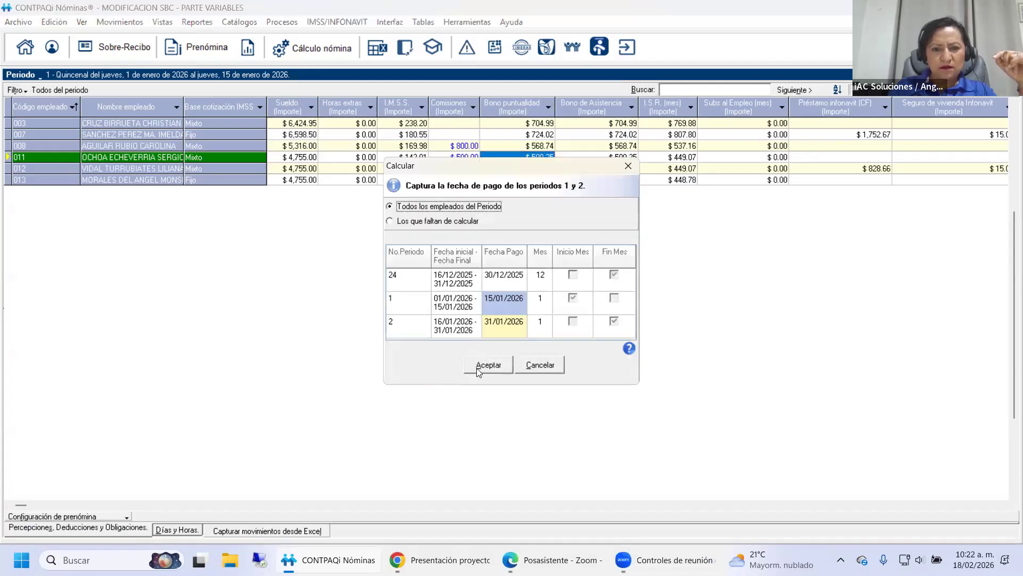
pyautogui.click(476, 367)
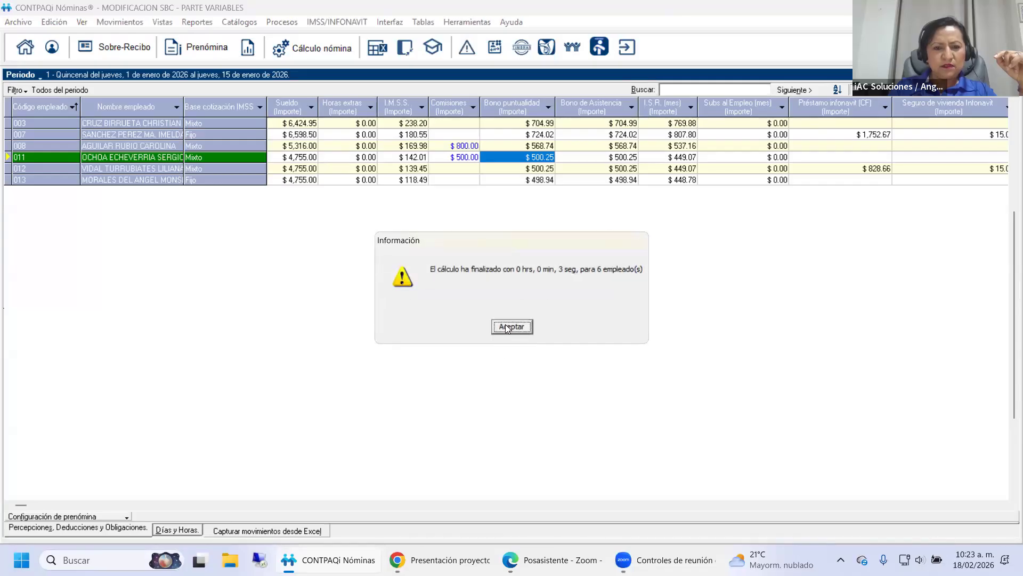
pyautogui.click(507, 328)
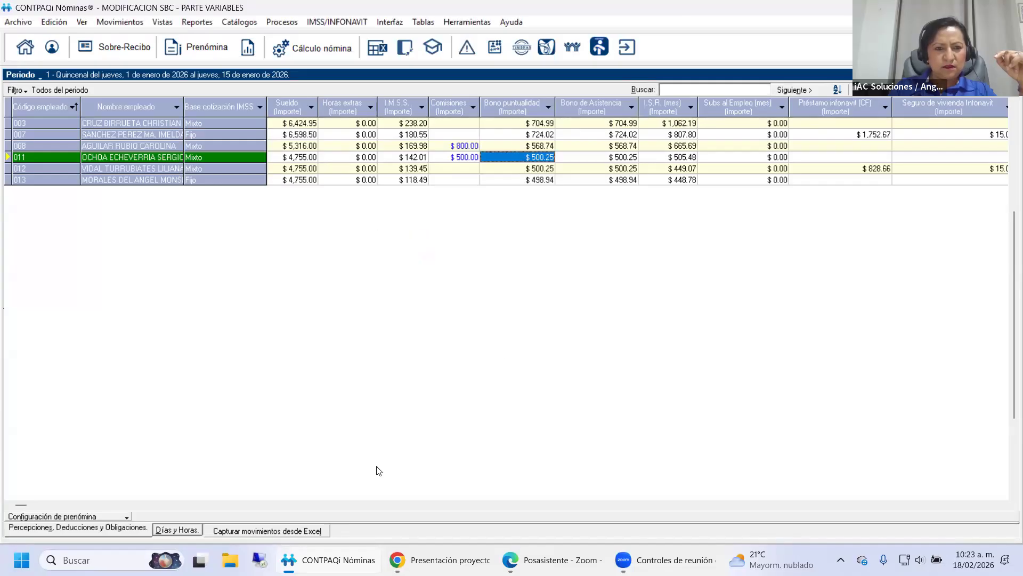
# Step: Review the available percepciones and the concepts included in the prenómina configuration, accepting it as it stands
pyautogui.click(149, 123)
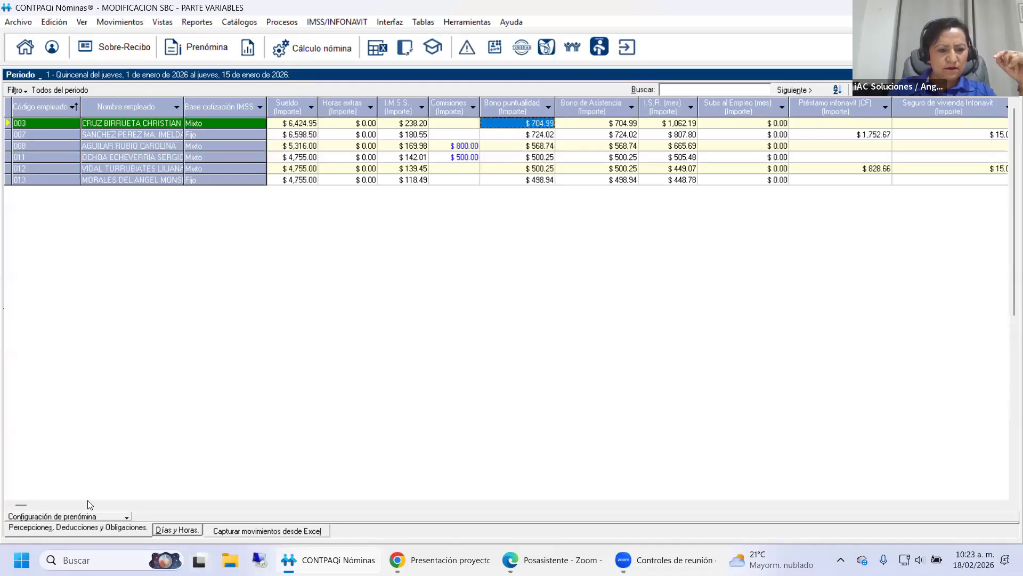
pyautogui.click(117, 514)
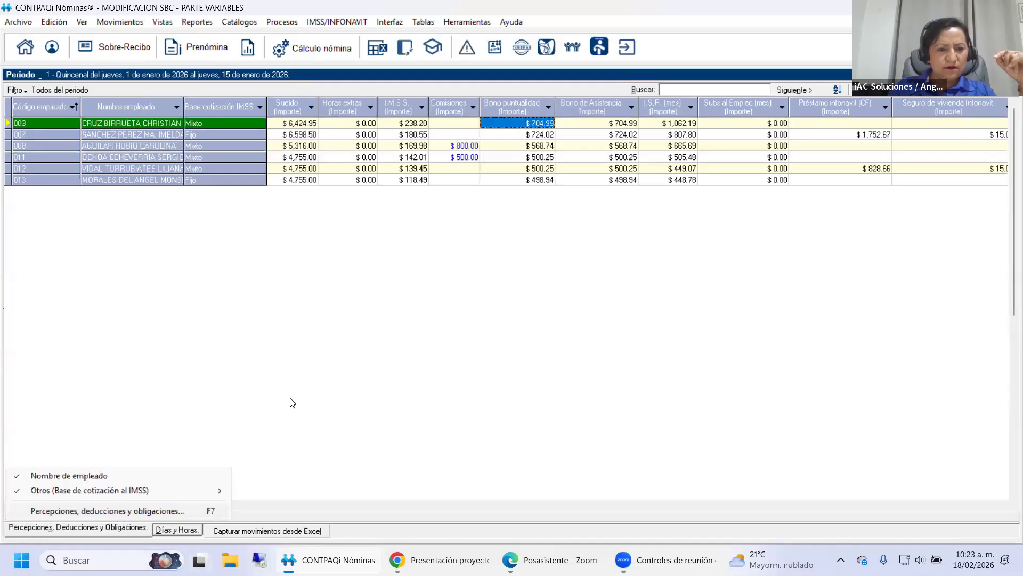
pyautogui.scroll(-9, 430, 321)
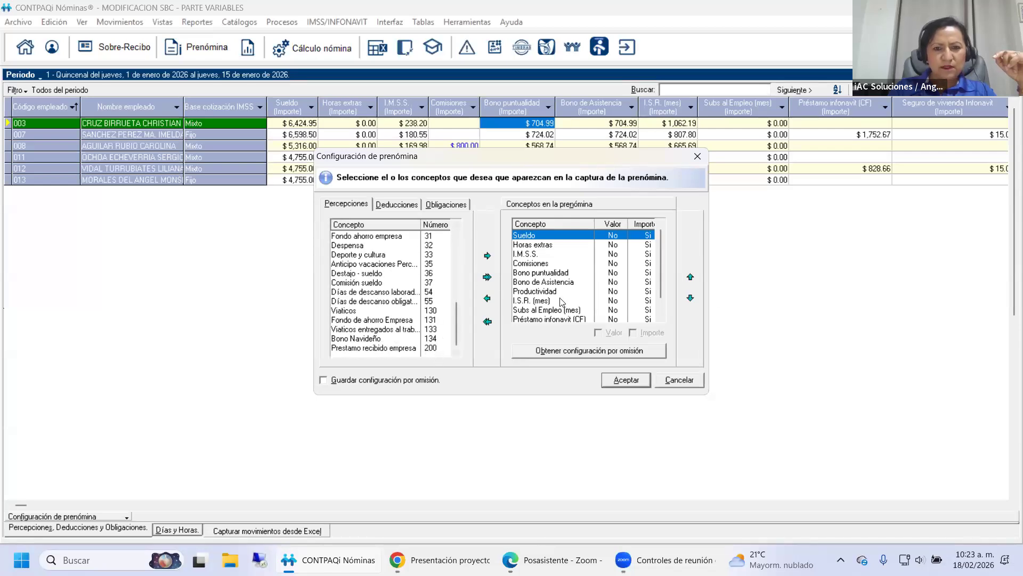
pyautogui.moveTo(455, 329); pyautogui.dragTo(454, 251)
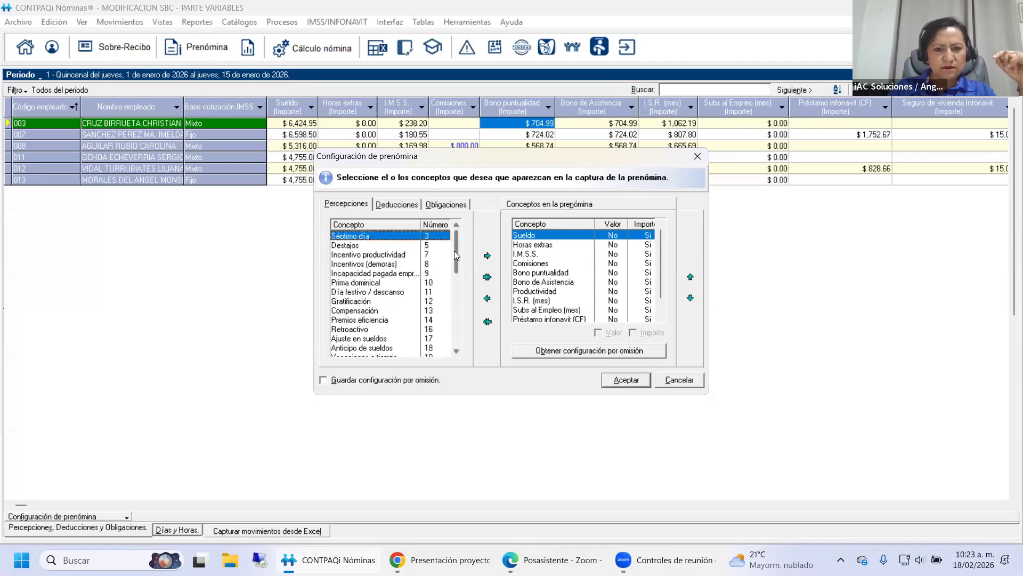
pyautogui.click(625, 381)
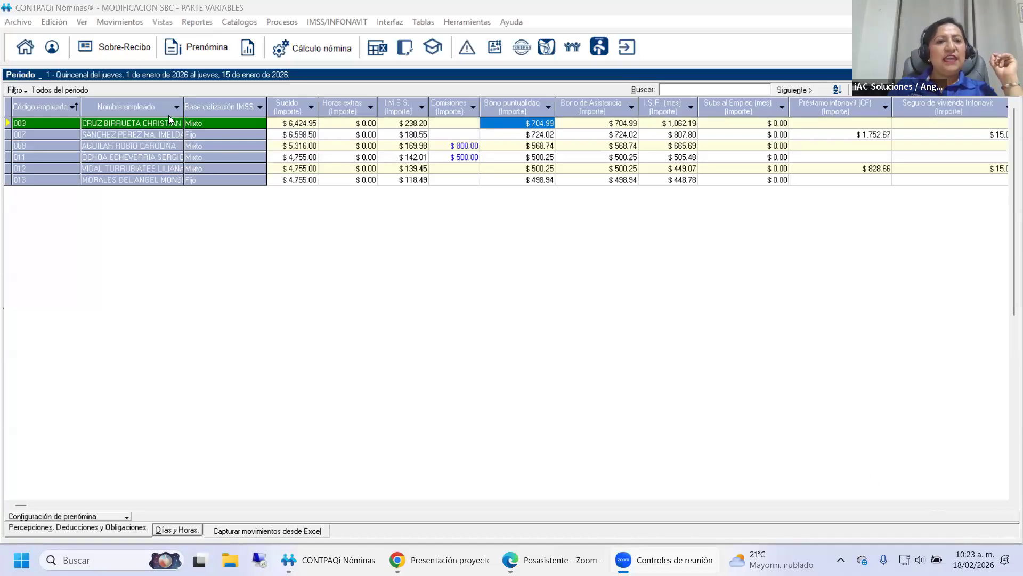
# Step: Inspect the breakdown of Comisiones in the third listed employee's Sobre-recibo, then close the receipt
pyautogui.click(125, 49)
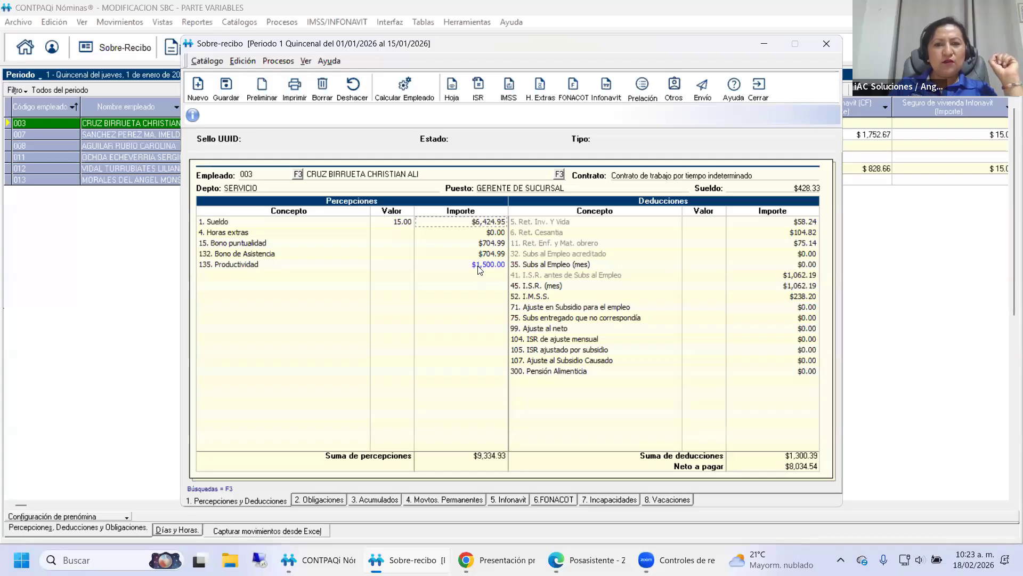
pyautogui.click(298, 175)
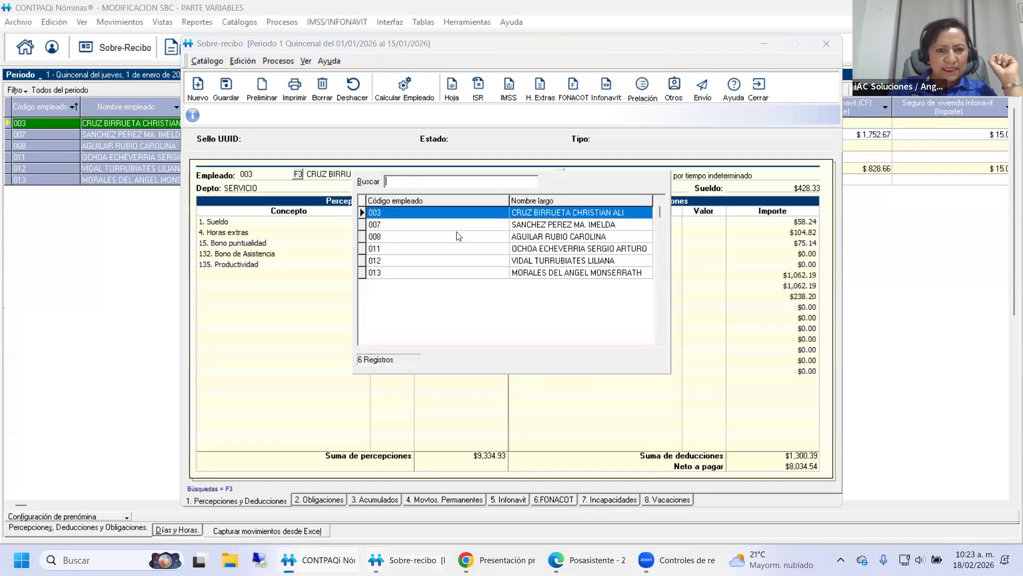
pyautogui.click(504, 239)
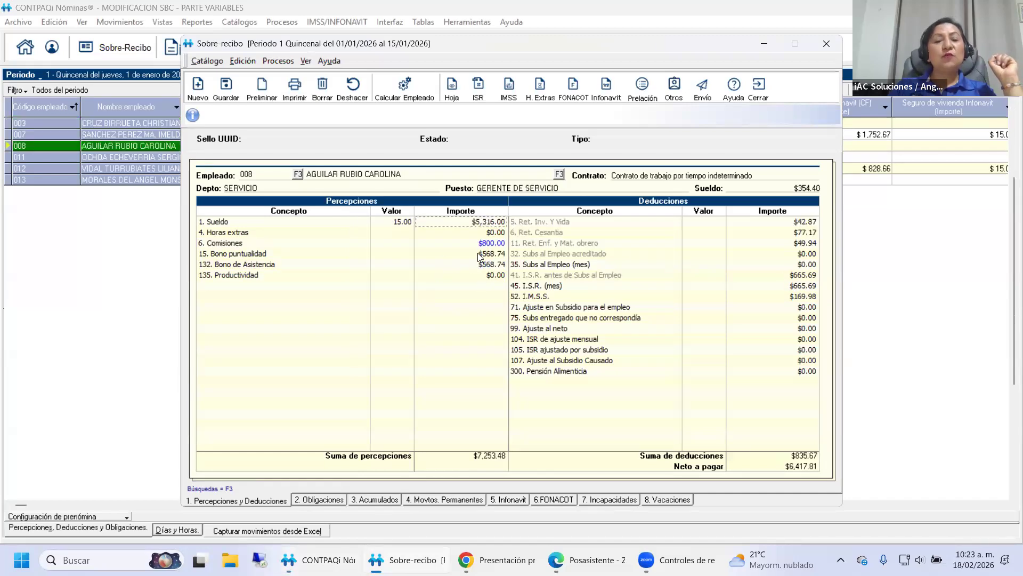
pyautogui.doubleClick(486, 244)
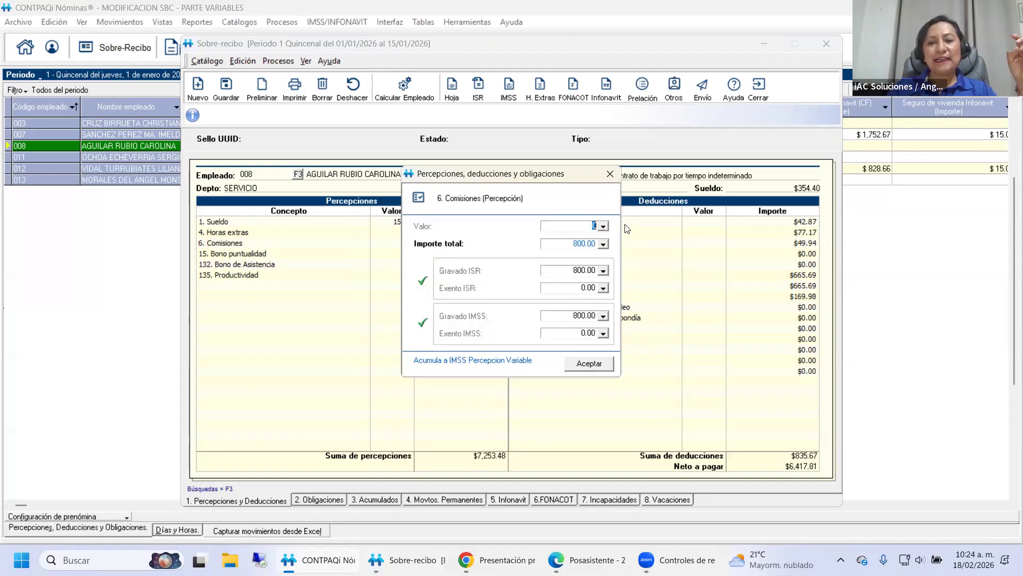
pyautogui.click(610, 174)
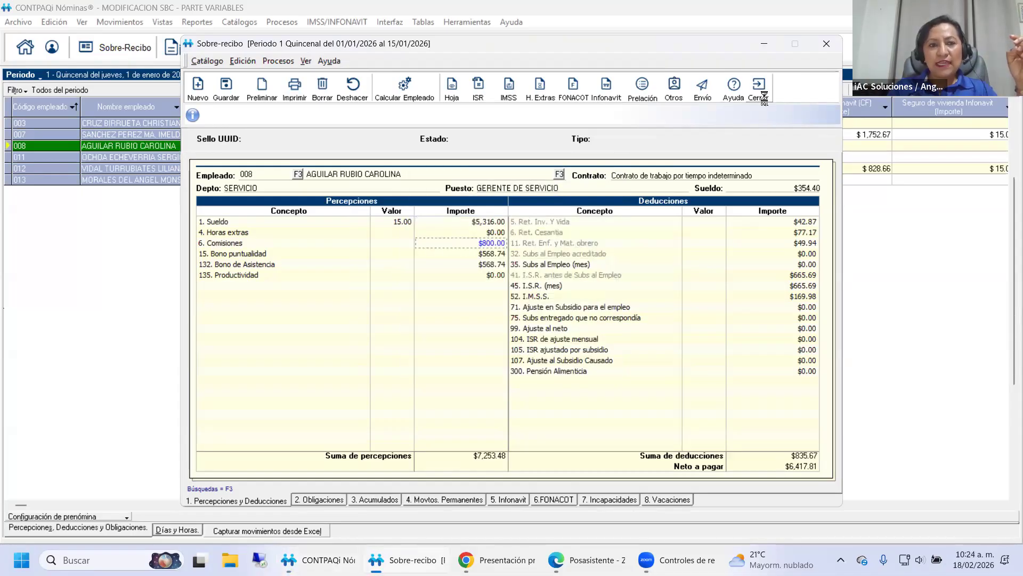
pyautogui.click(758, 88)
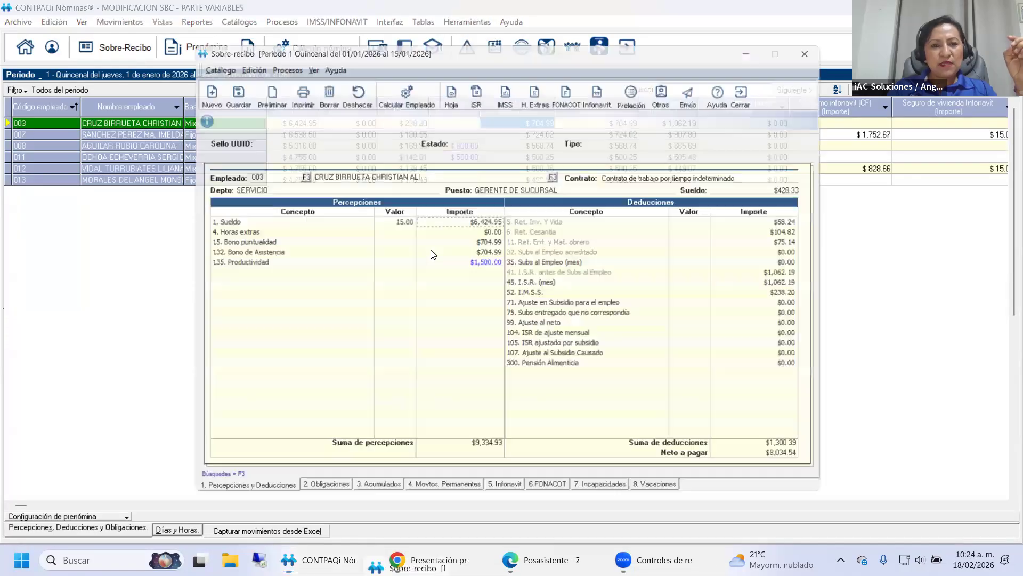
# Step: Inspect the ISR and IMSS breakdown of percepción 135 Productividad in the first employee's Sobre-recibo, then close the receipt
pyautogui.doubleClick(471, 267)
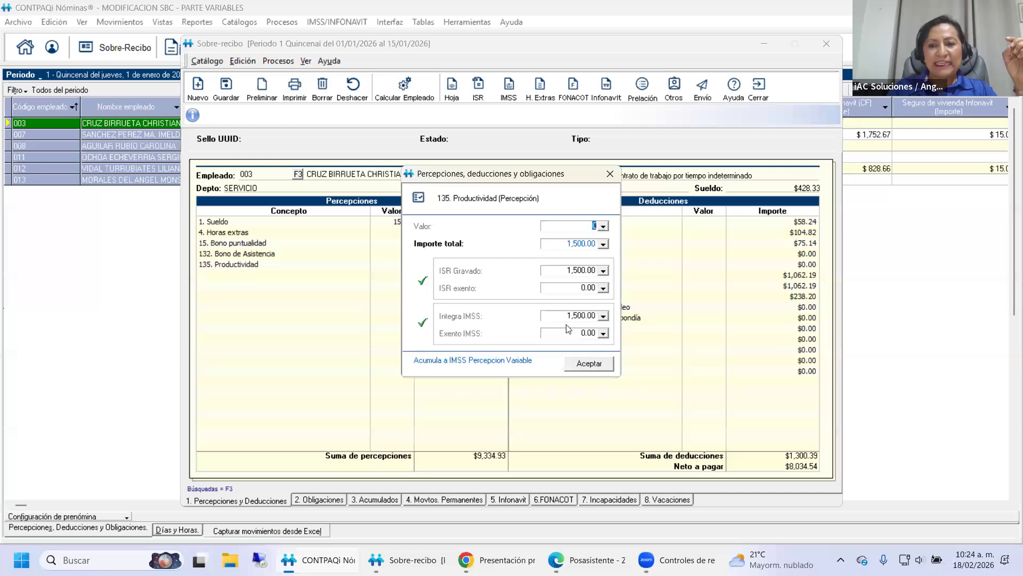
pyautogui.click(609, 176)
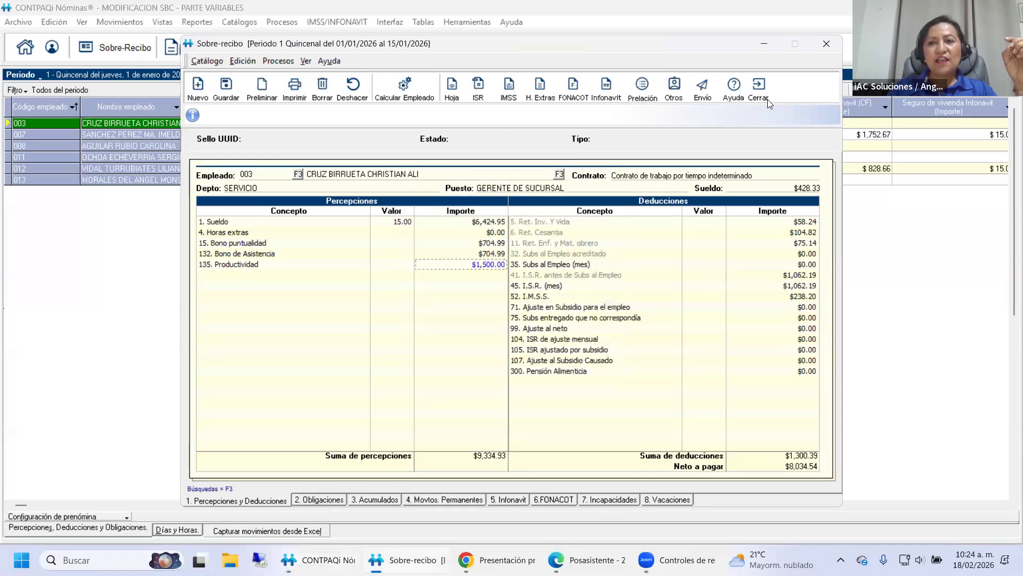
pyautogui.click(759, 90)
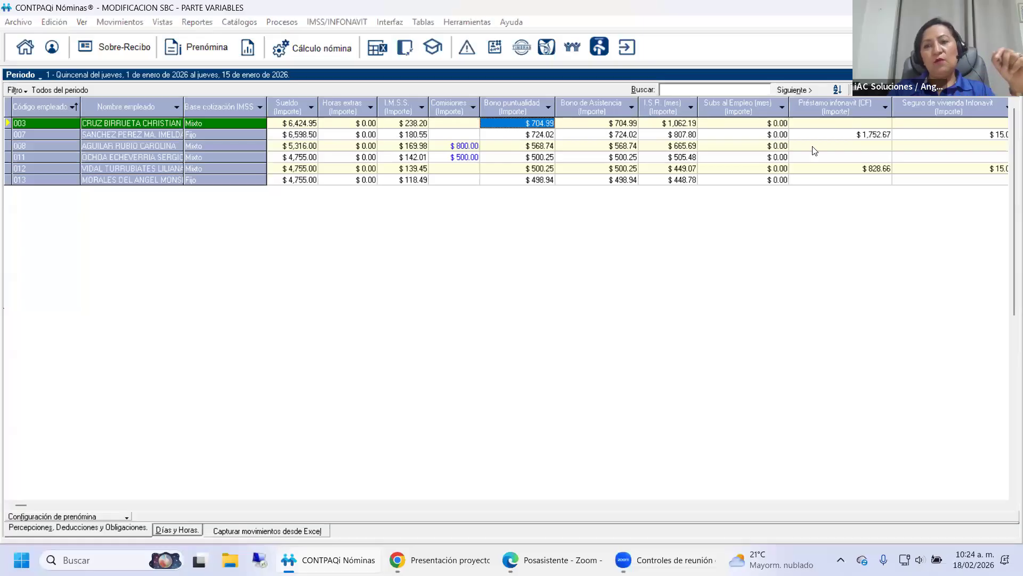
# Step: Recalculate the period 1 nómina for all employees before authorization
pyautogui.click(321, 48)
pyautogui.click(404, 207)
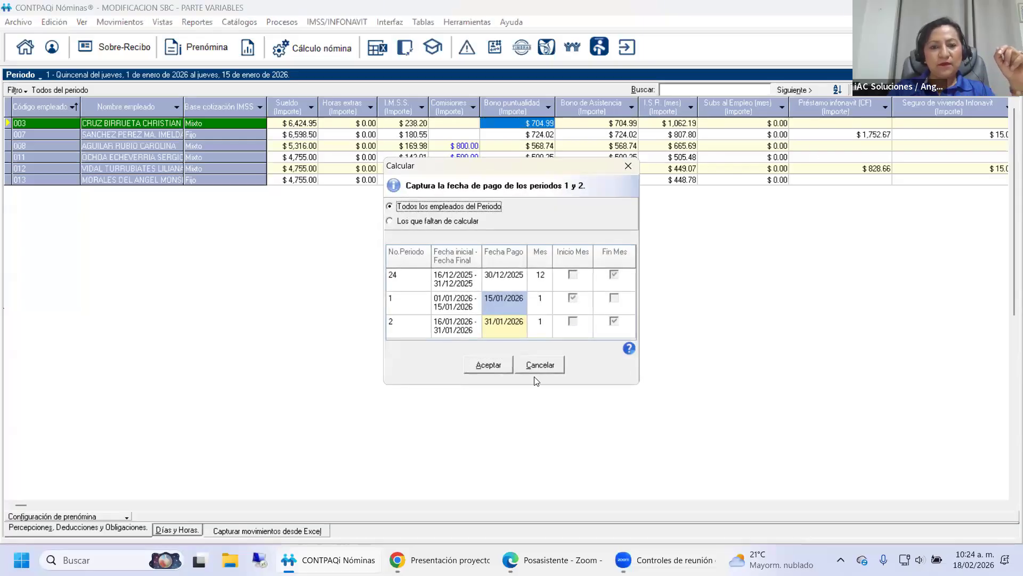
pyautogui.click(490, 367)
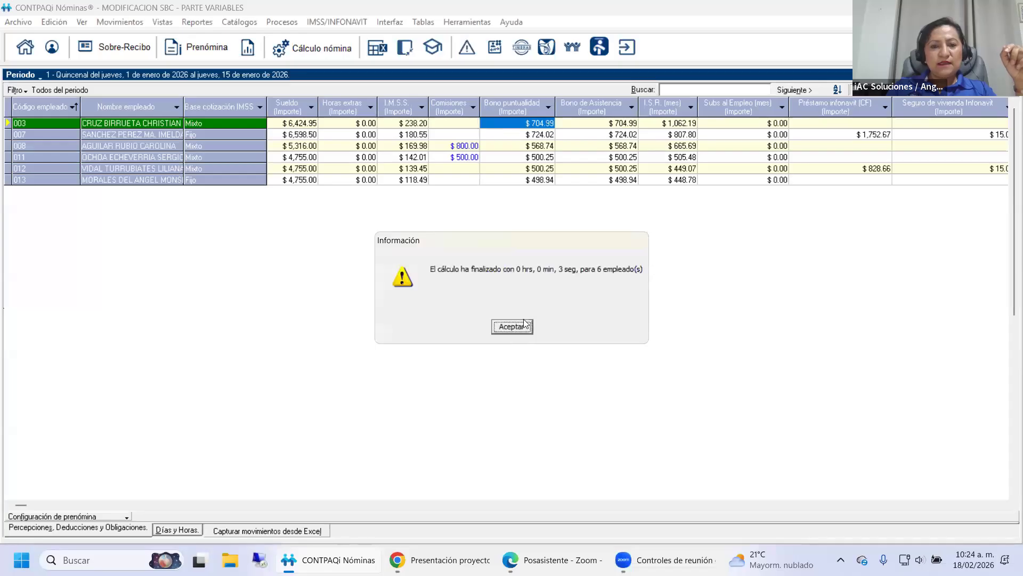
pyautogui.click(514, 327)
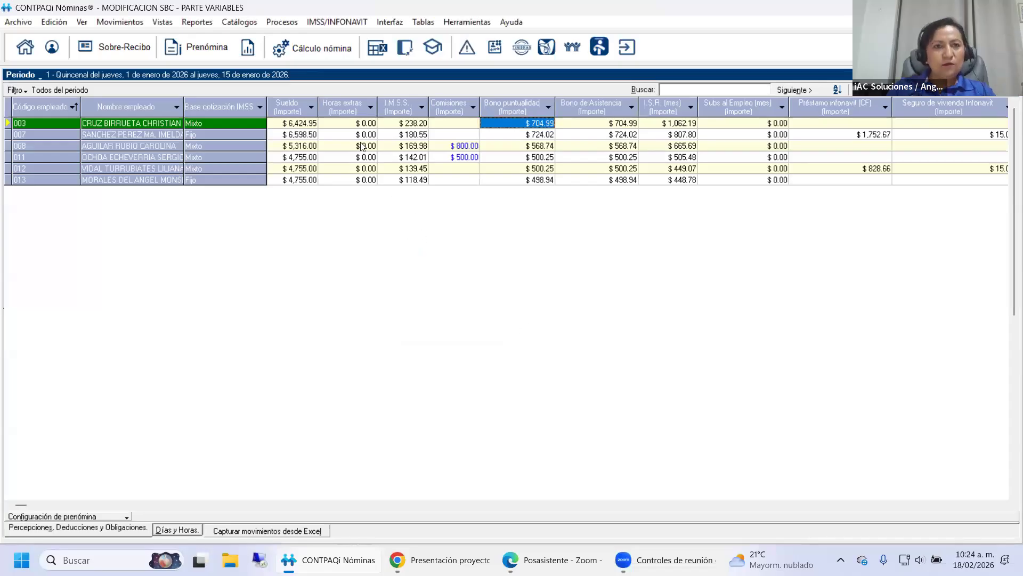
# Step: Authorize the period 1 nómina, backing up the company as "2026 Nomina1 del a al 15 enero autorizada"
pyautogui.click(281, 22)
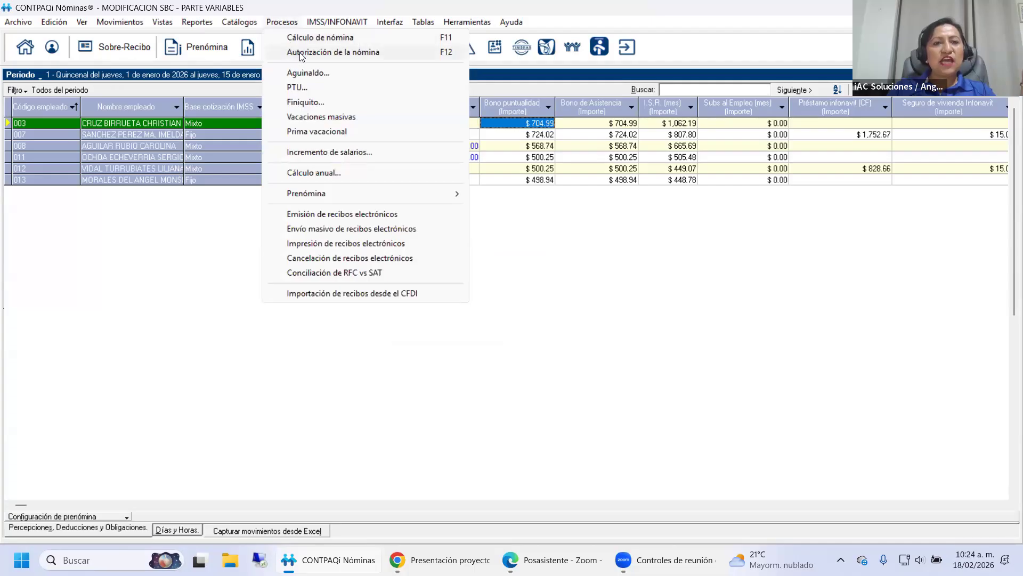
pyautogui.click(300, 53)
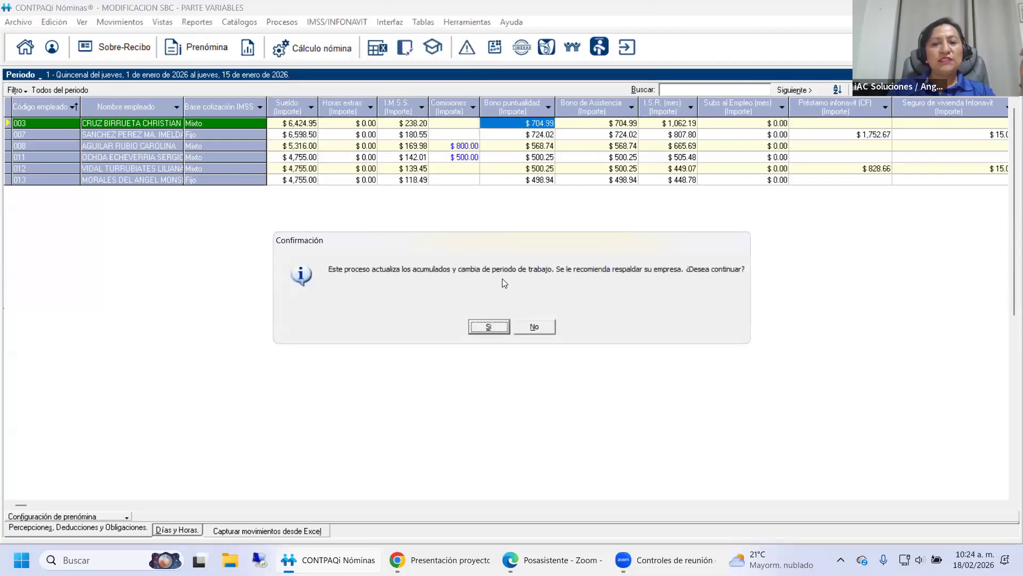
pyautogui.click(489, 327)
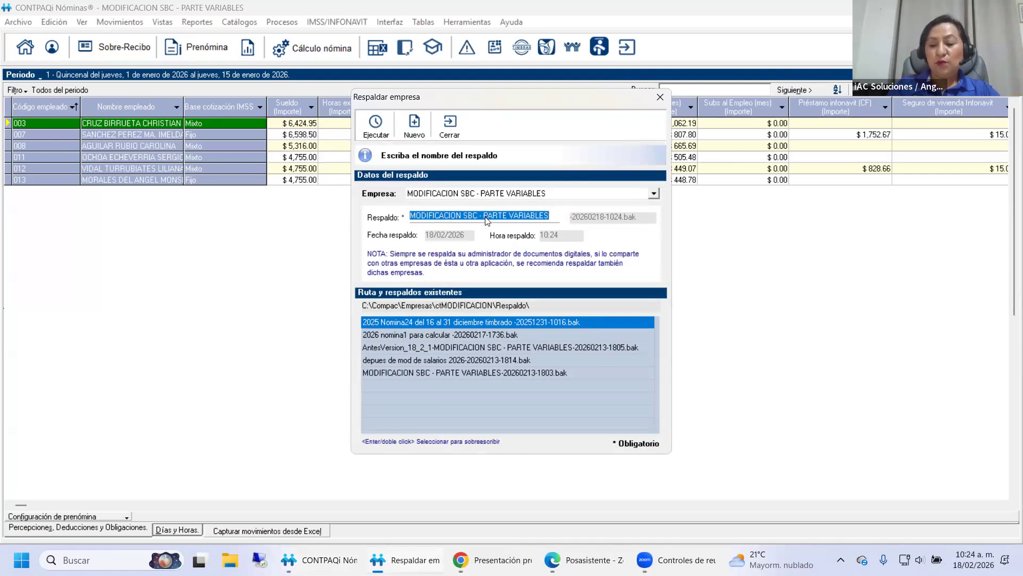
pyautogui.write('2')
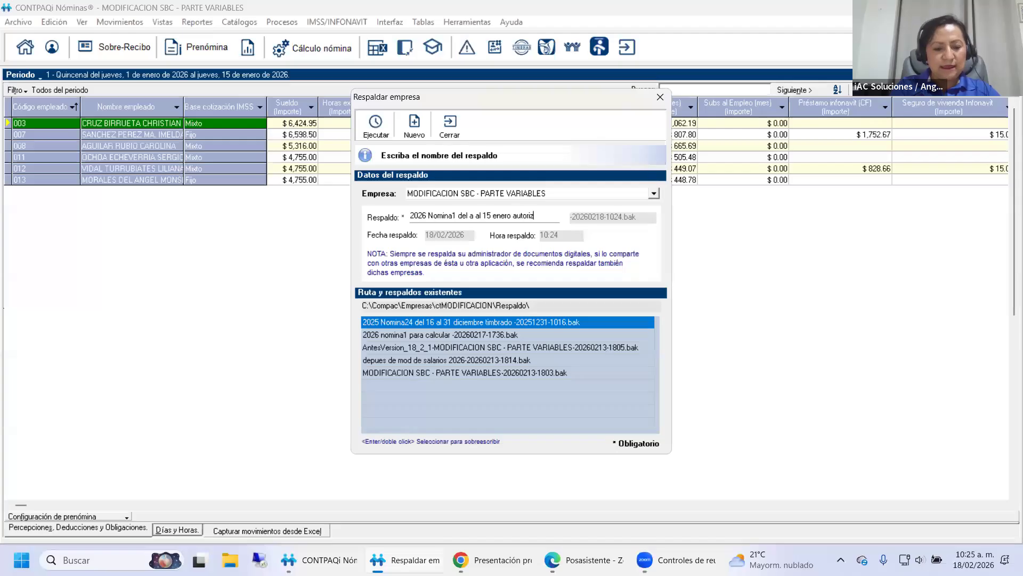
pyautogui.click(379, 131)
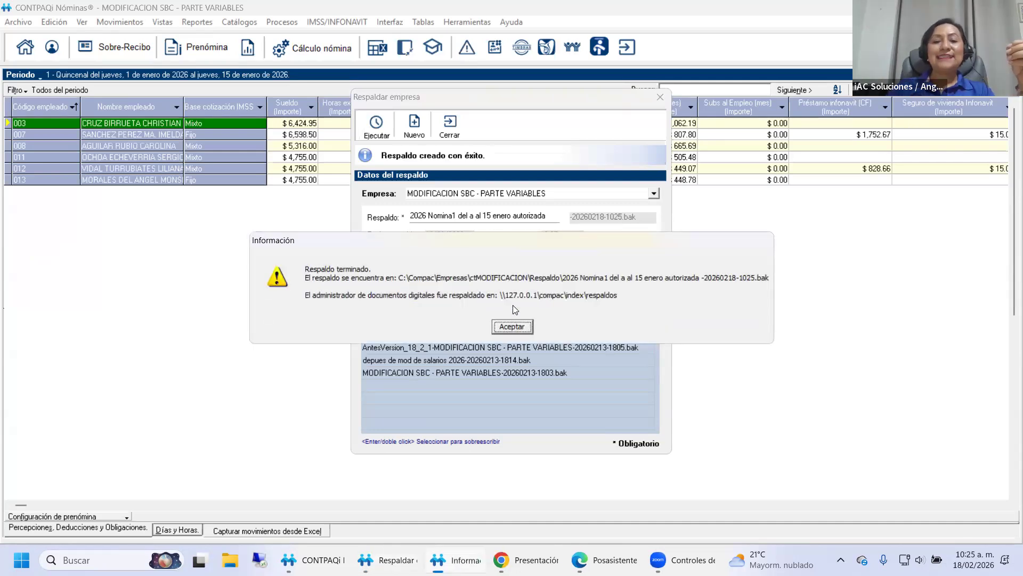
pyautogui.click(504, 329)
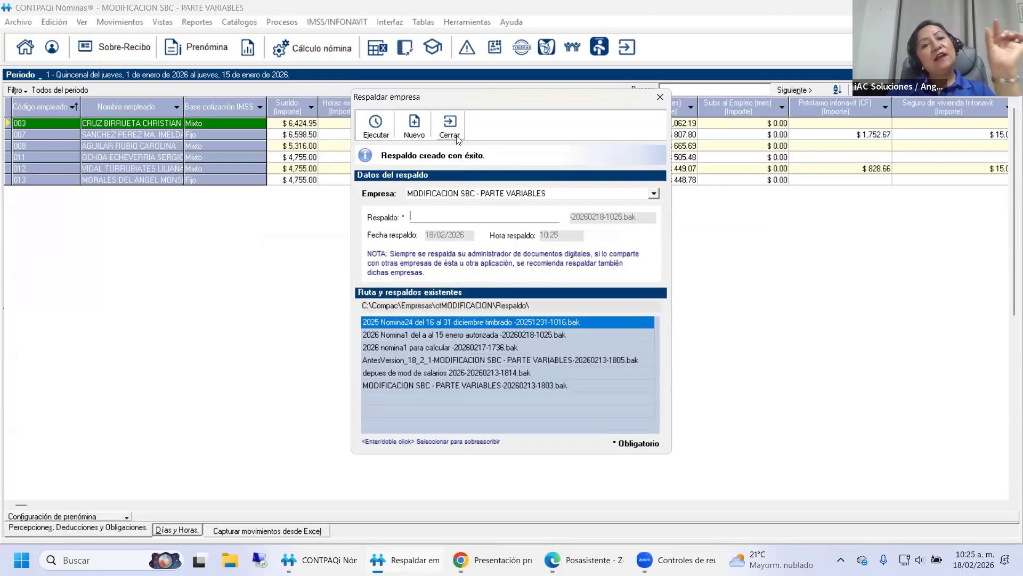
pyautogui.click(457, 136)
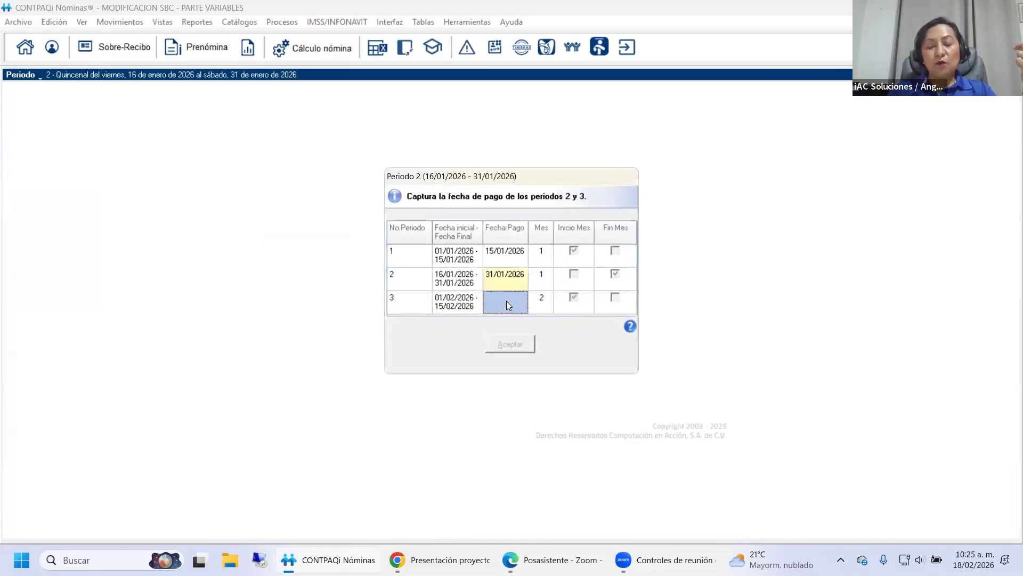
# Step: Set the payment date of period 3 to 15/02/2026 and accept the payment dates
pyautogui.write('15/02/202')
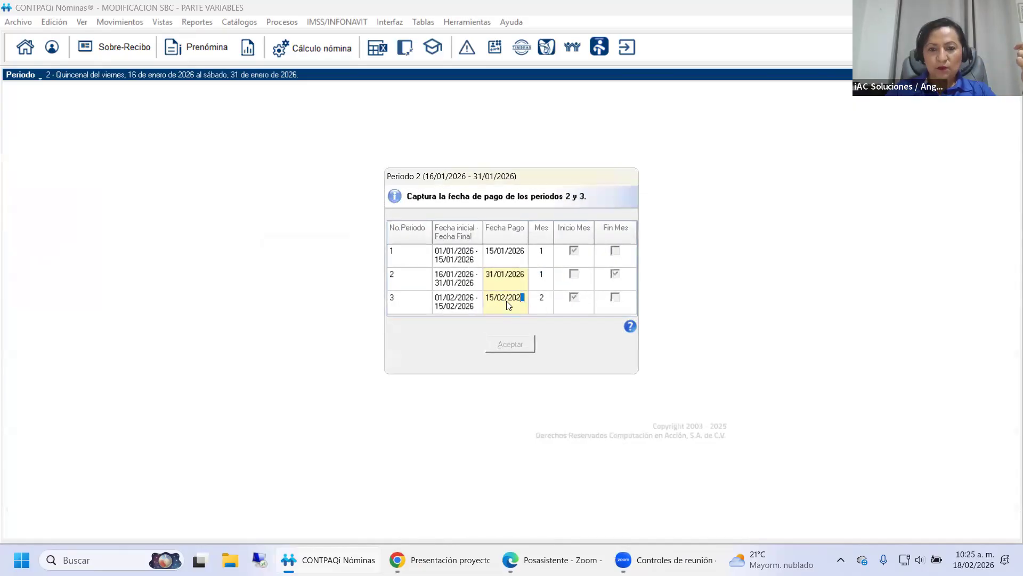
pyautogui.write('6')
pyautogui.click(511, 345)
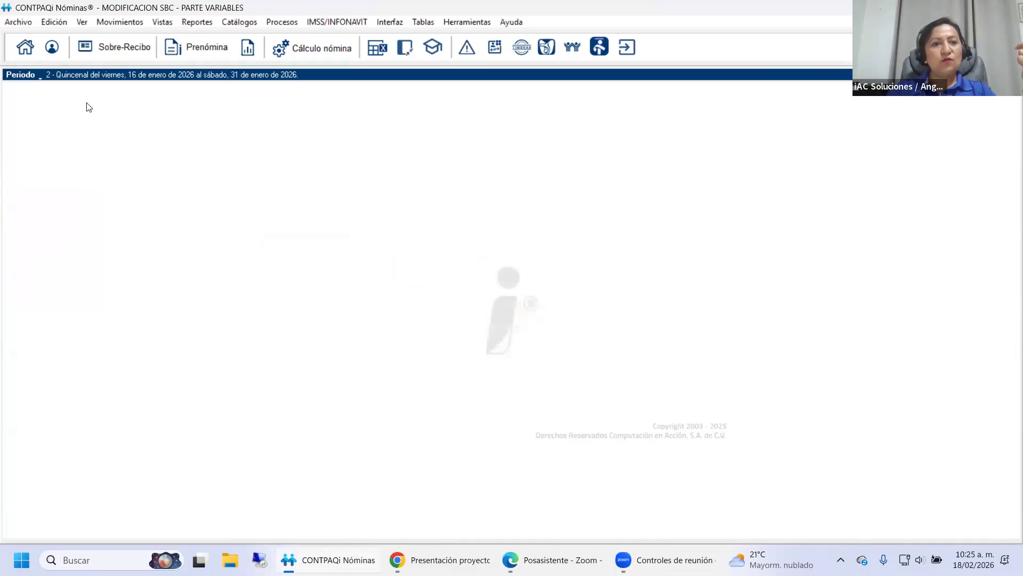
# Step: Review the existing company backups in the backup dialog, then close it without running a backup
pyautogui.click(16, 22)
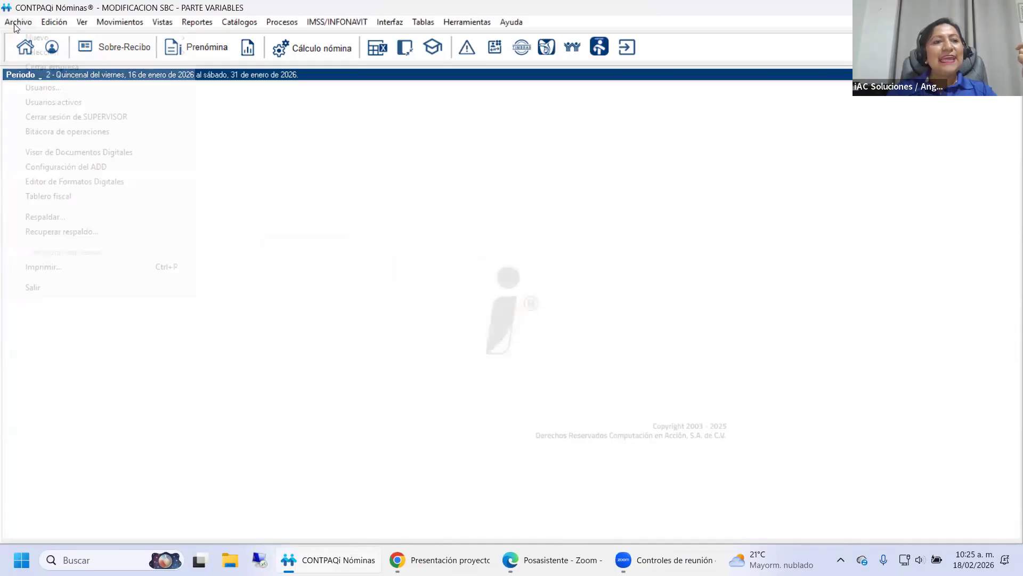
pyautogui.moveTo(512, 22)
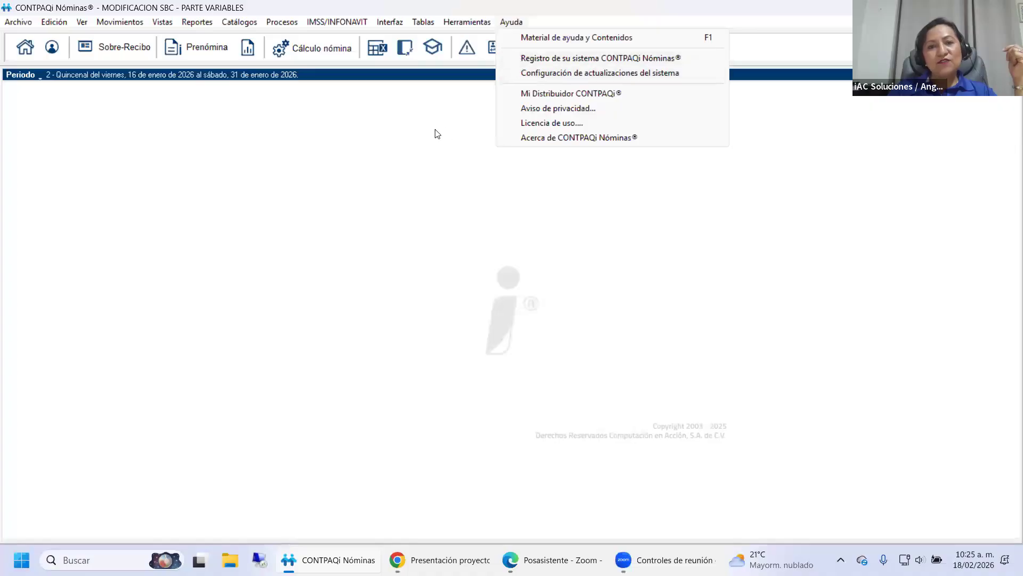
pyautogui.click(420, 151)
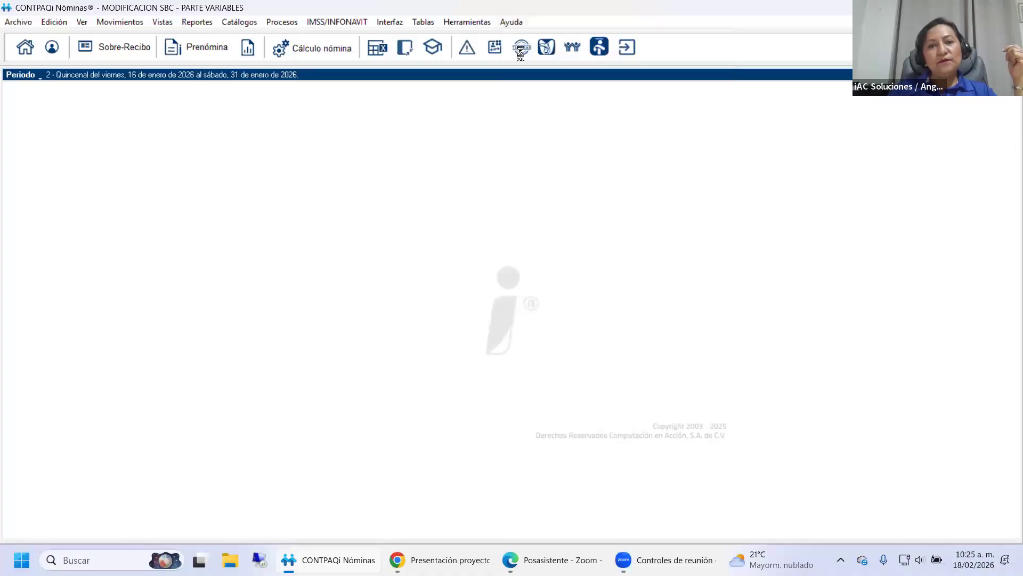
pyautogui.click(24, 24)
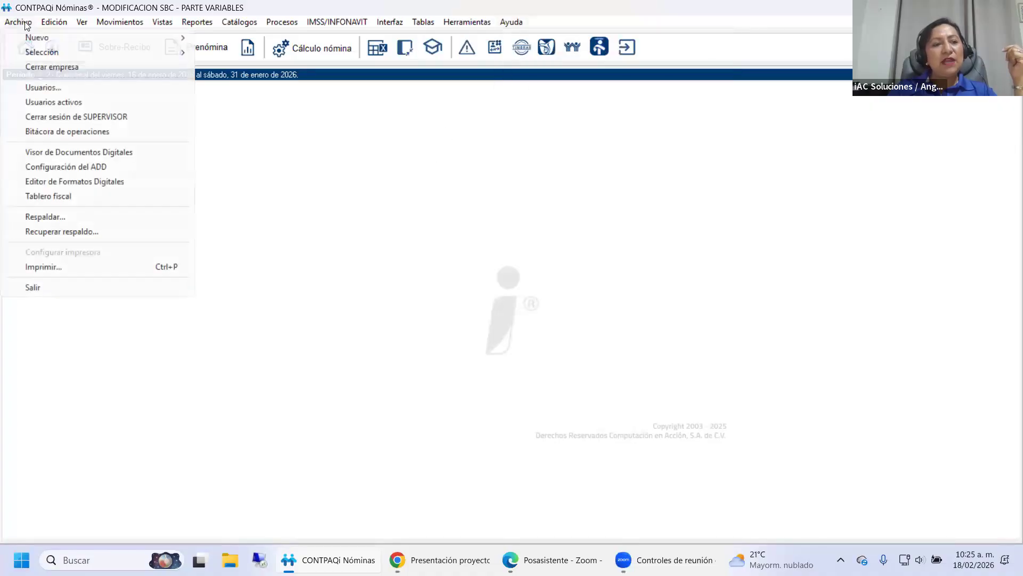
pyautogui.click(95, 218)
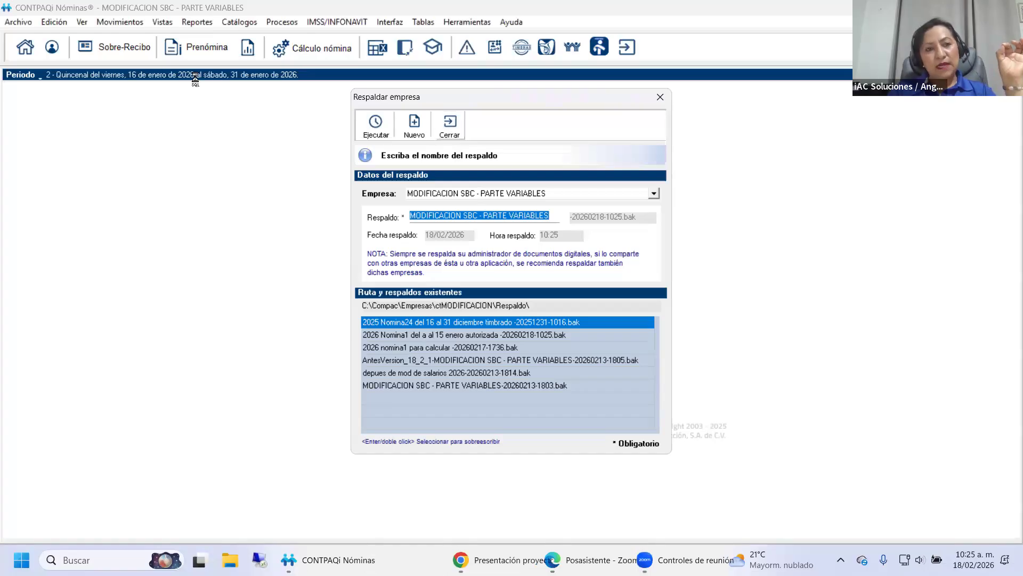
pyautogui.click(450, 127)
# Step: Open the period 2 Prenómina, review the available percepciones in its concept configuration, and close the configuration without changes
pyautogui.click(203, 51)
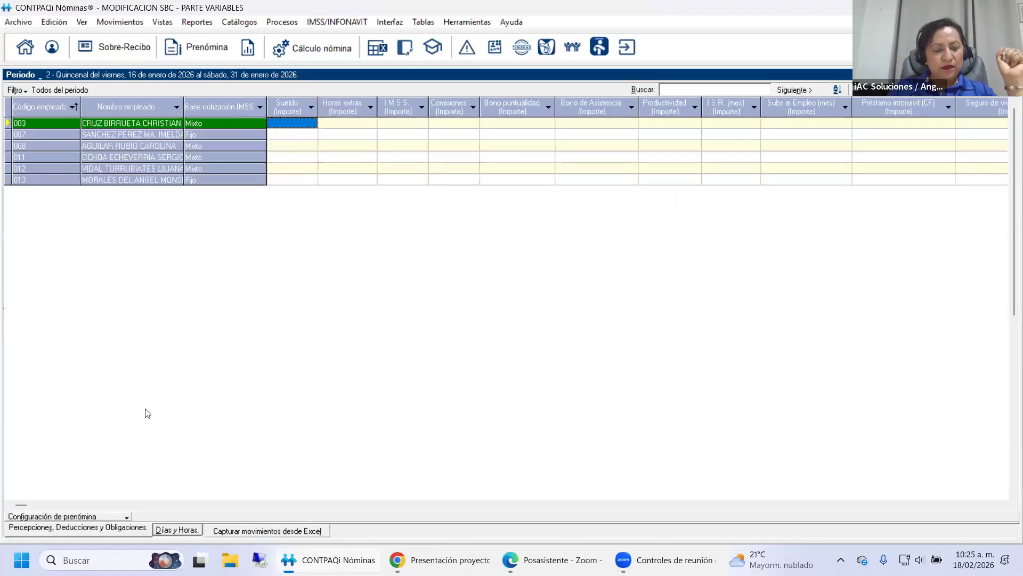
pyautogui.click(125, 517)
pyautogui.click(128, 510)
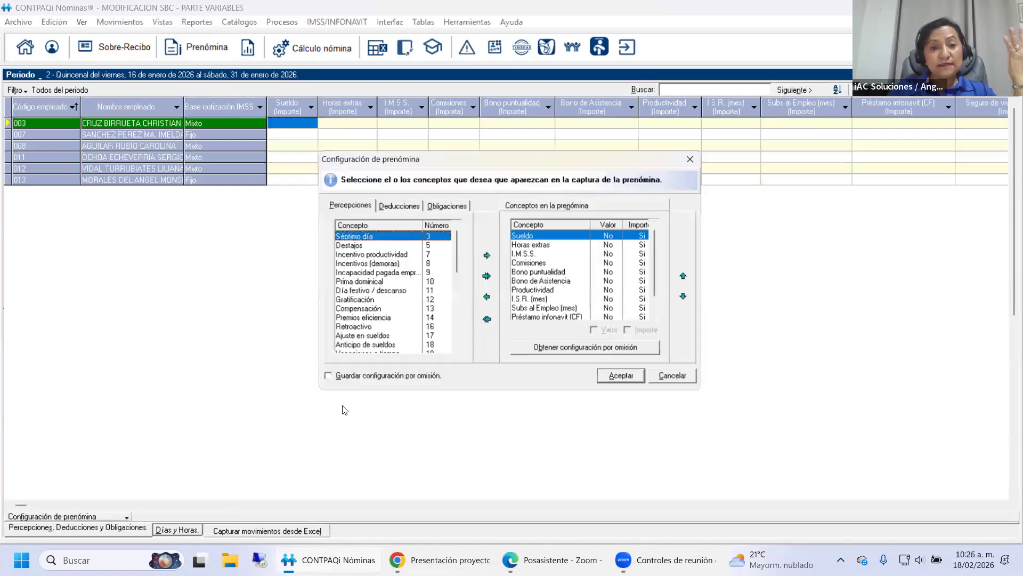
pyautogui.scroll(-5, 455, 296)
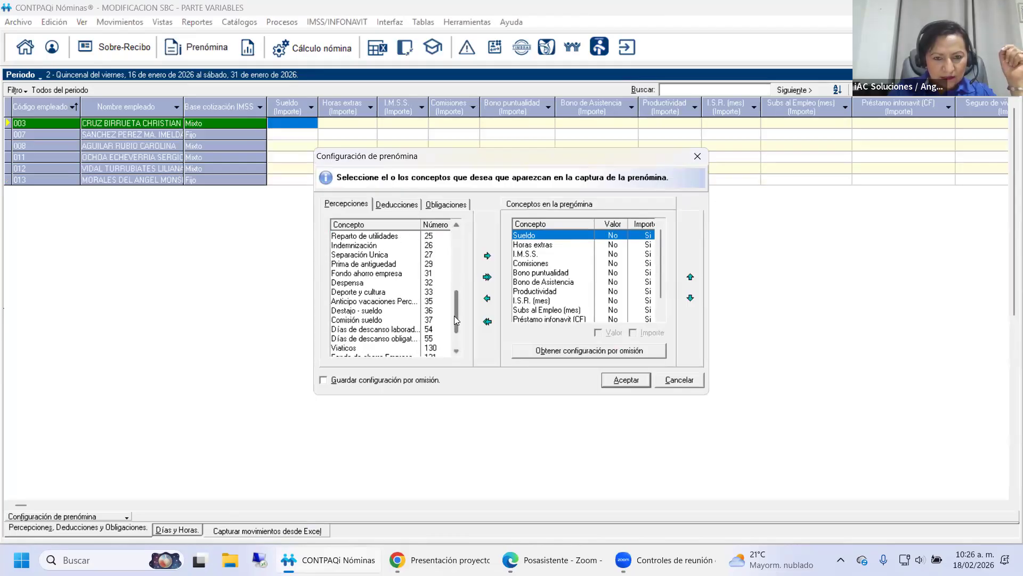
pyautogui.click(697, 156)
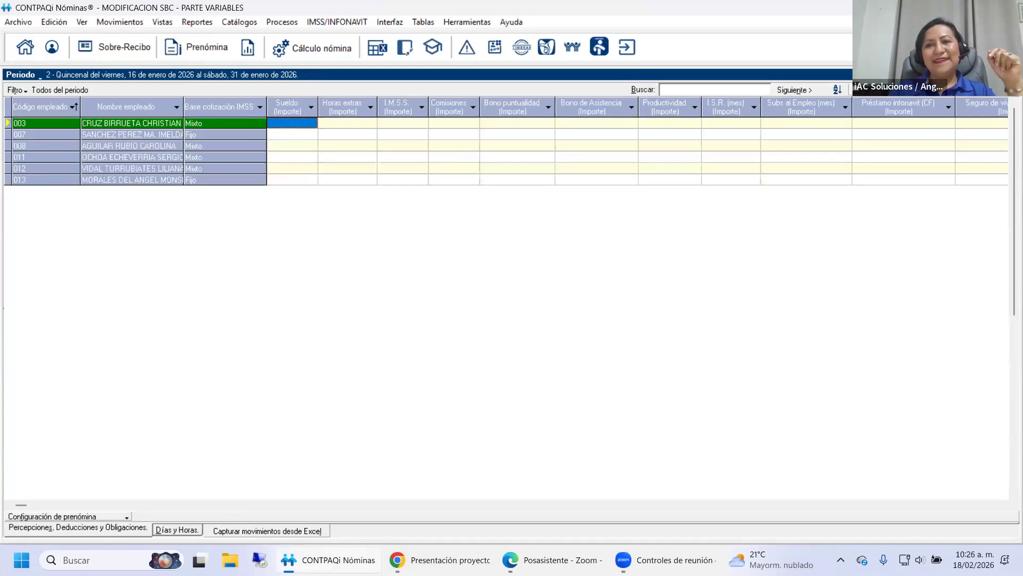
# Step: Calculate the period 2 nómina for all employees of the period
pyautogui.click(313, 48)
pyautogui.click(426, 207)
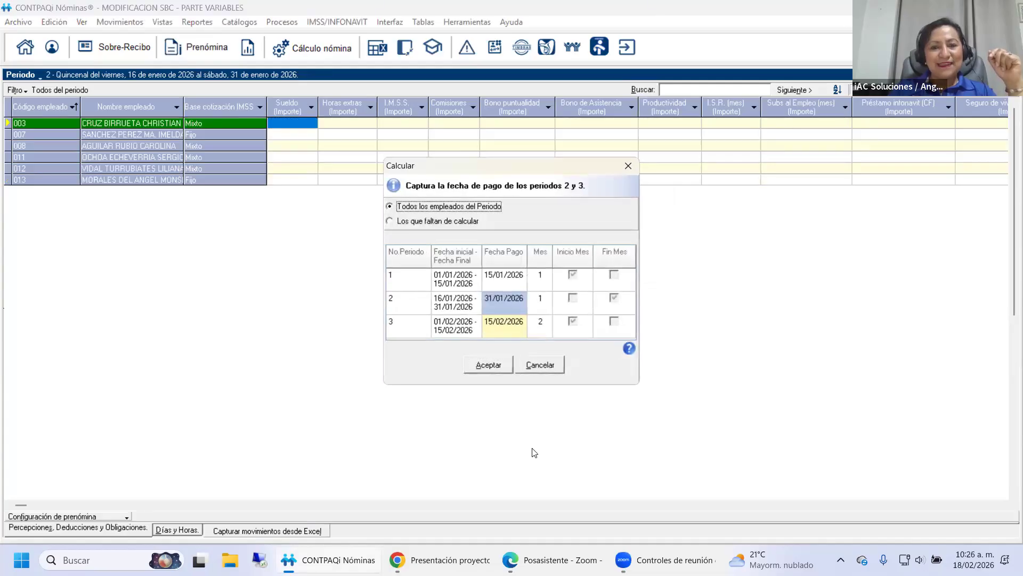
pyautogui.click(497, 368)
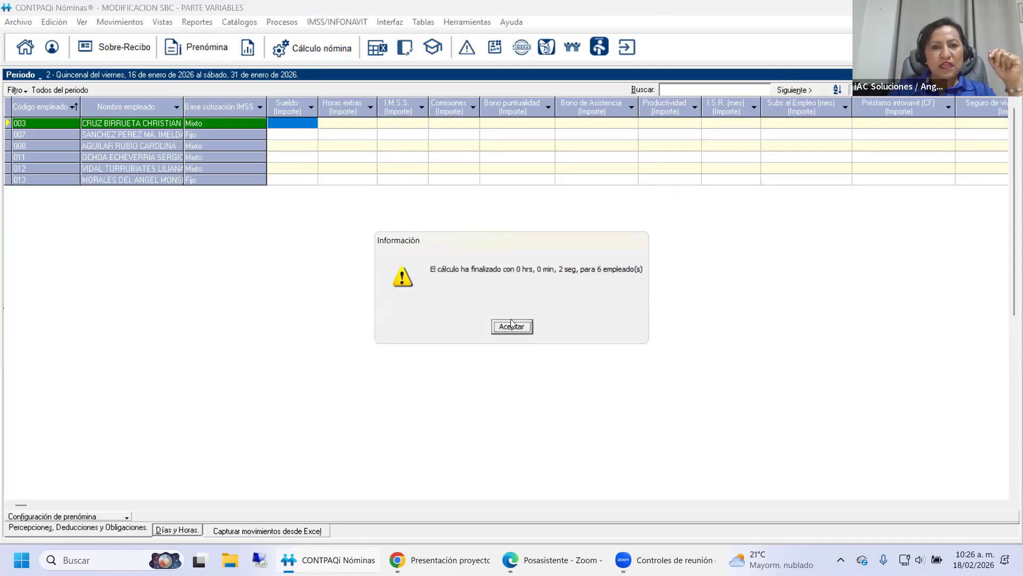
pyautogui.click(511, 325)
# Step: Set the amount of percepción 135 Productividad to $1,000.00 in the fifth listed employee's period 2 Sobre-recibo, then close the receipt
pyautogui.click(118, 169)
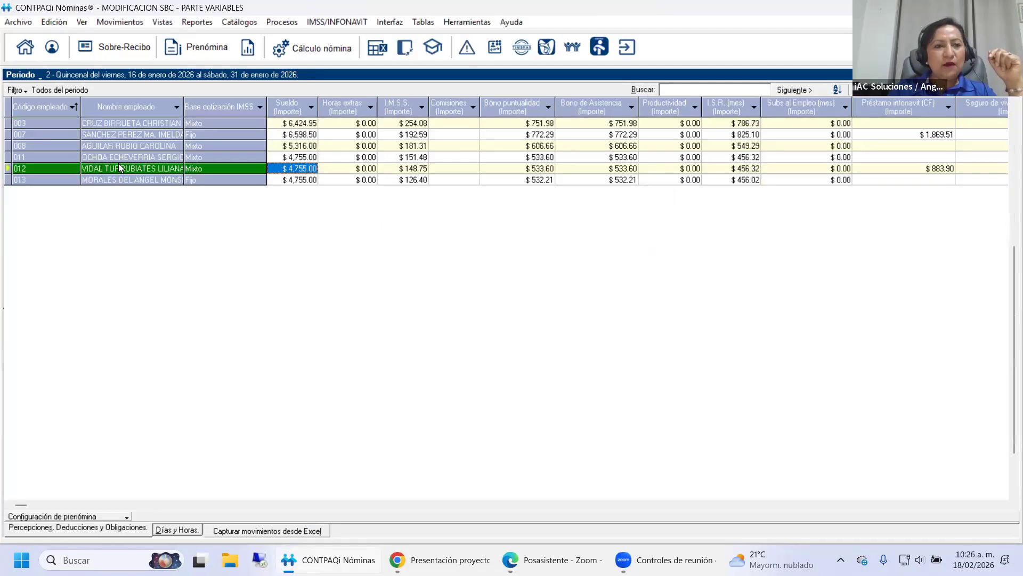
pyautogui.click(114, 48)
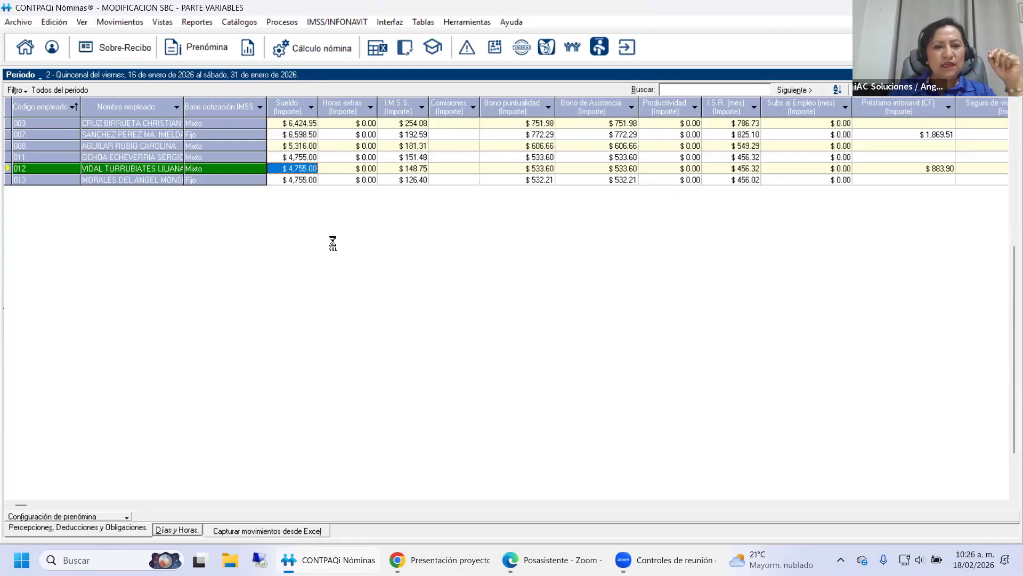
pyautogui.click(334, 277)
pyautogui.click(364, 277)
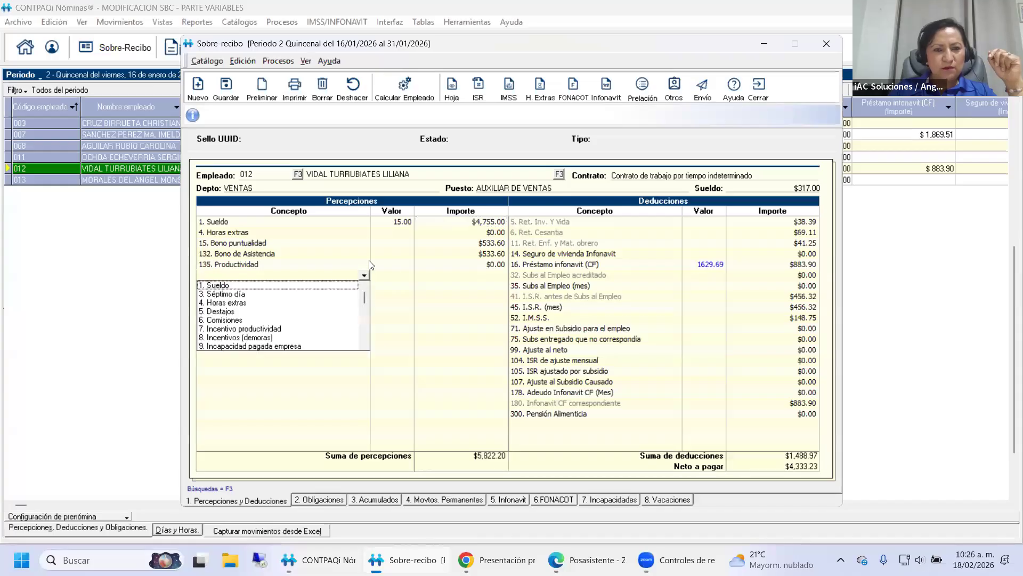
pyautogui.click(478, 271)
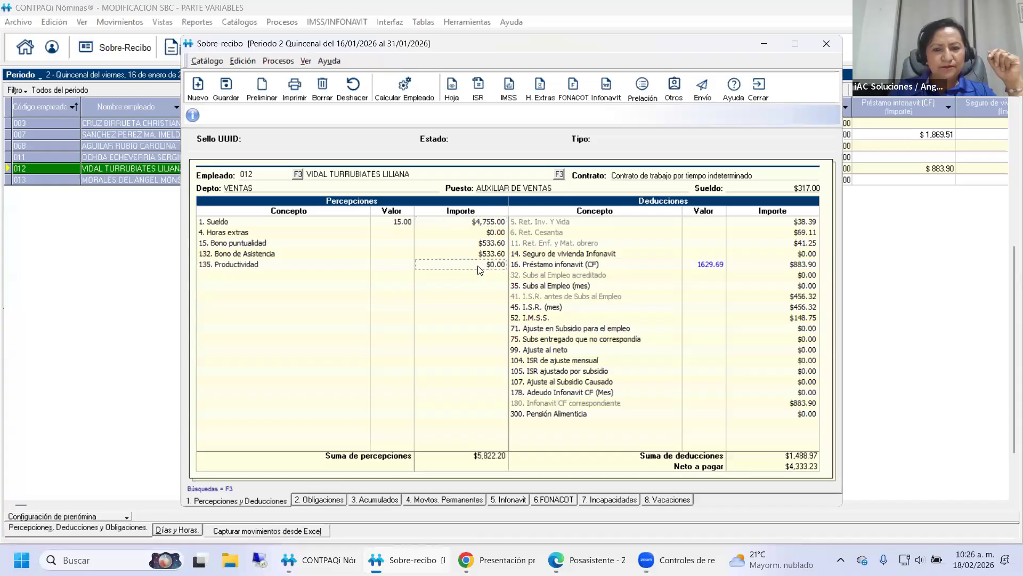
pyautogui.write('1,00')
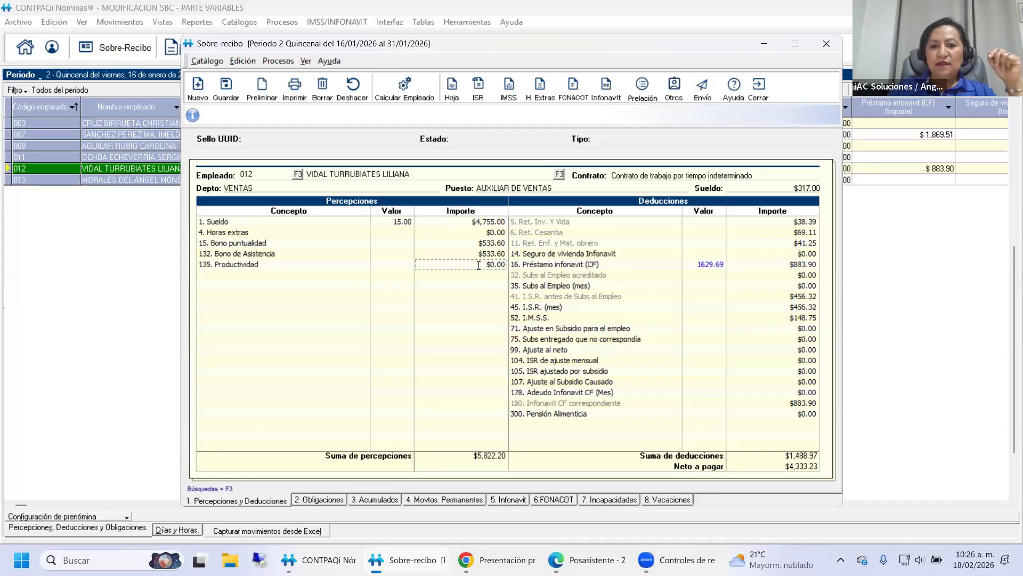
pyautogui.write('0')
pyautogui.press('Return')
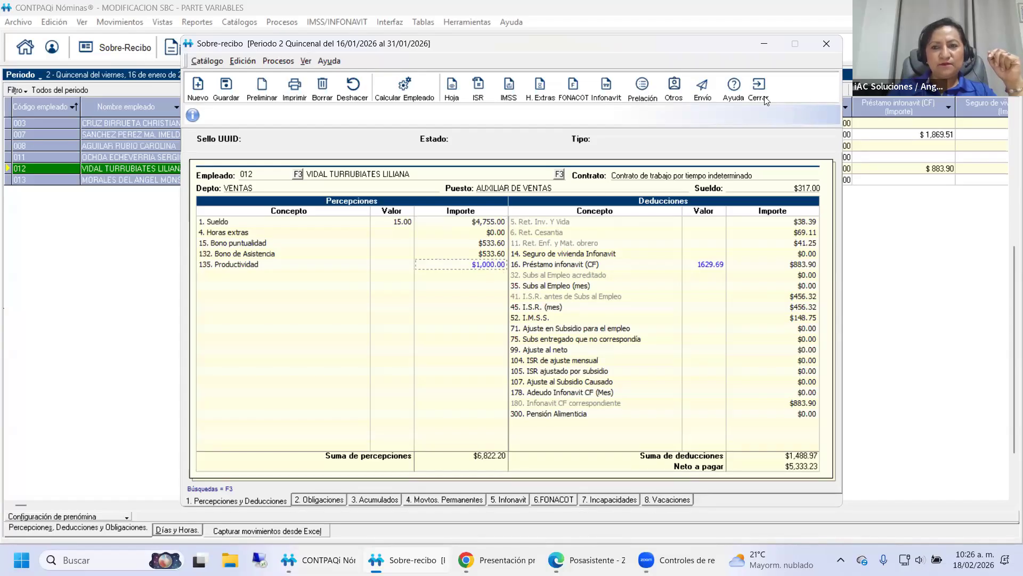
pyautogui.press('Escape')
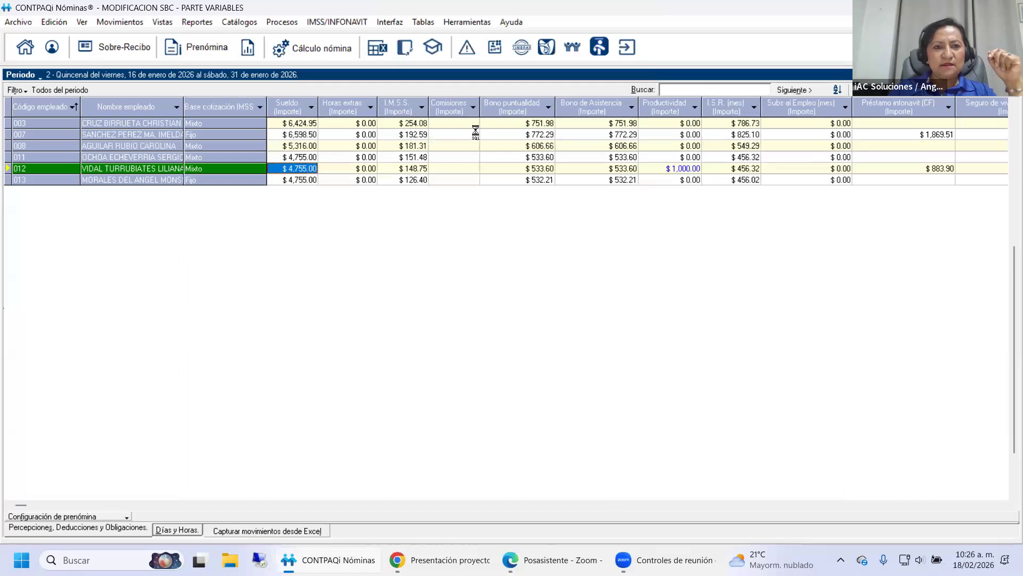
# Step: Enter Comisiones of $500.00 in the Prenómina for each of the four employees with a Mixto IMSS base
pyautogui.click(469, 126)
pyautogui.write('500')
pyautogui.press('Return')
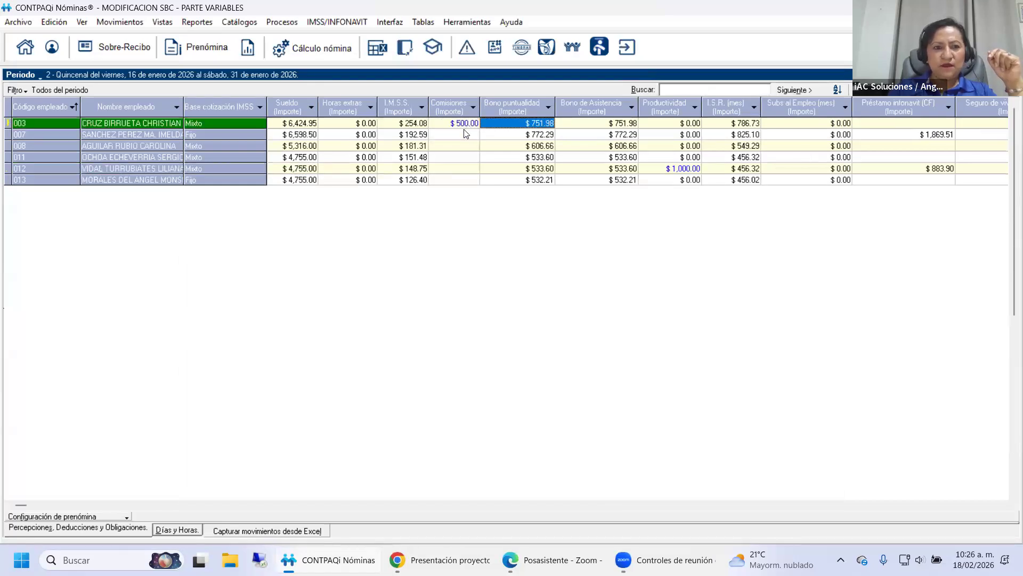
pyautogui.click(464, 146)
pyautogui.write('500')
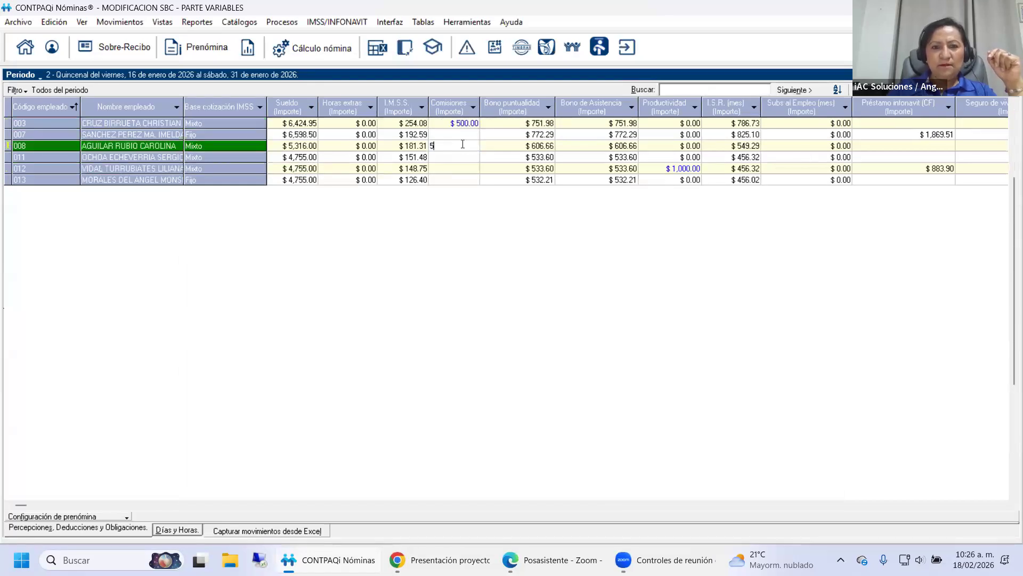
pyautogui.press('Return')
pyautogui.click(460, 157)
pyautogui.write('500')
pyautogui.press('Return')
pyautogui.click(462, 168)
pyautogui.write('500')
pyautogui.press('Return')
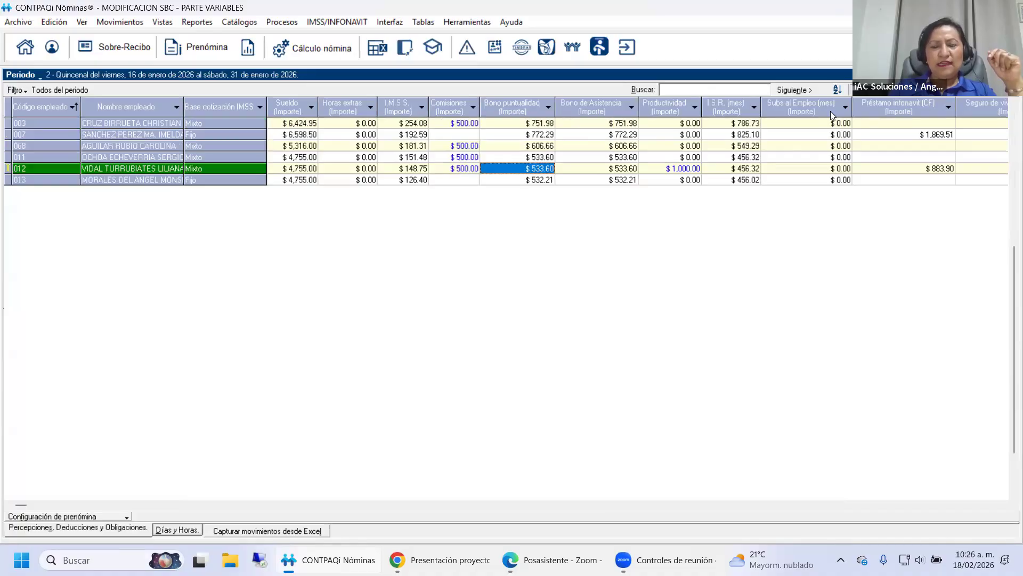
# Step: Recalculate the period 2 nómina for all employees with the captured Comisiones and Productividad
pyautogui.click(313, 48)
pyautogui.click(414, 207)
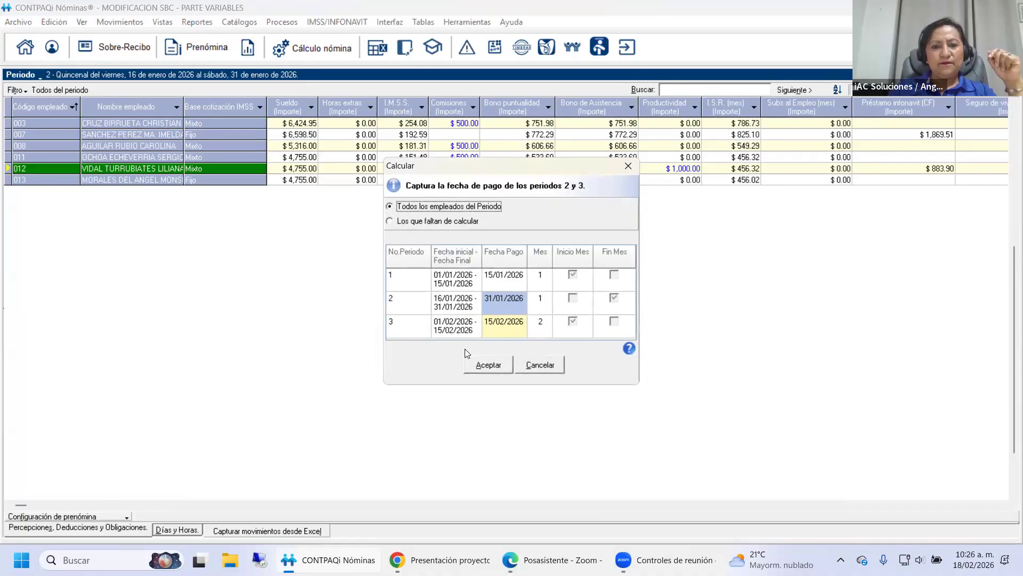
pyautogui.click(481, 367)
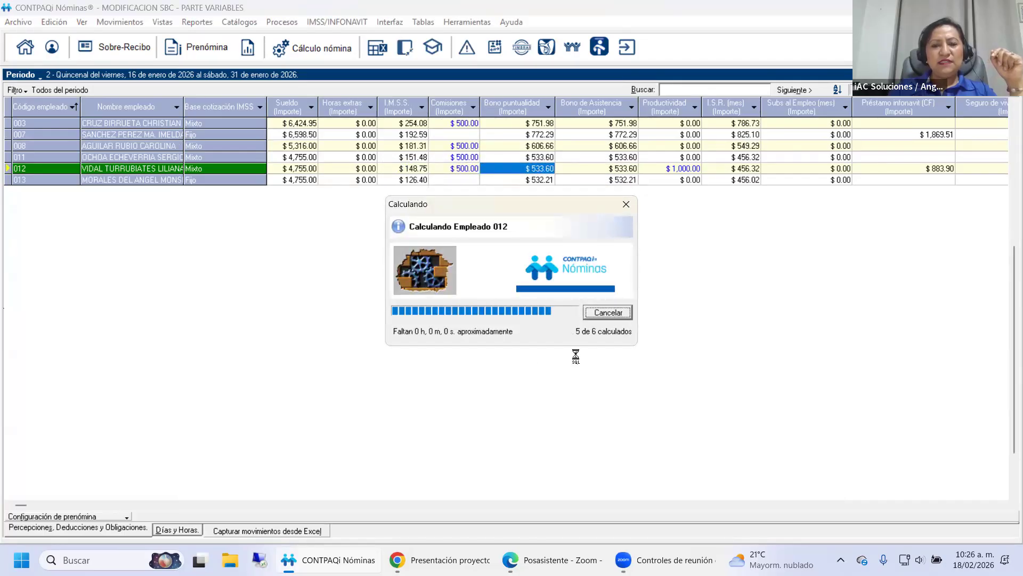
pyautogui.click(519, 326)
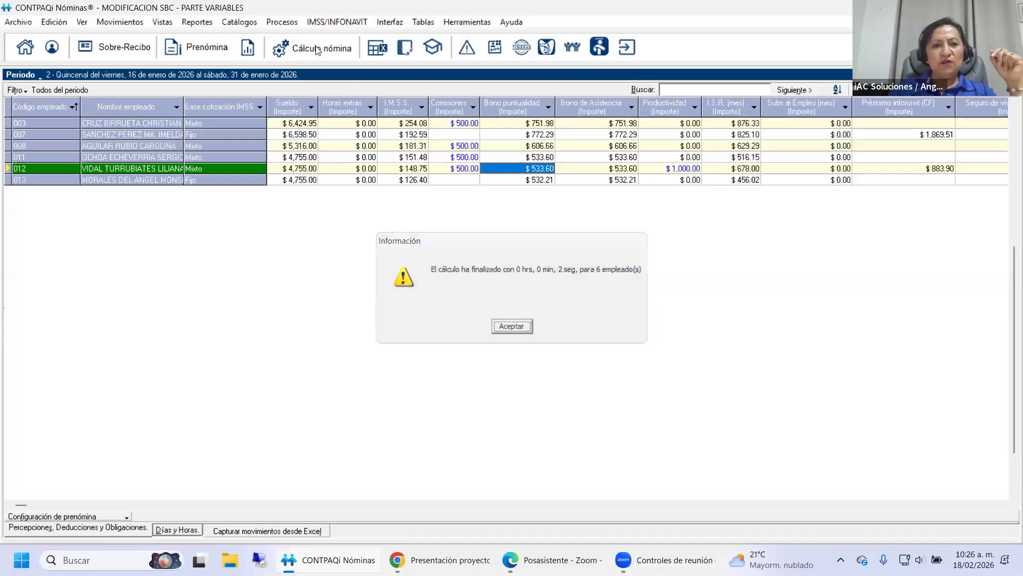
# Step: Authorize the period 2 nómina, closing the backup dialog without backing up the company
pyautogui.click(282, 21)
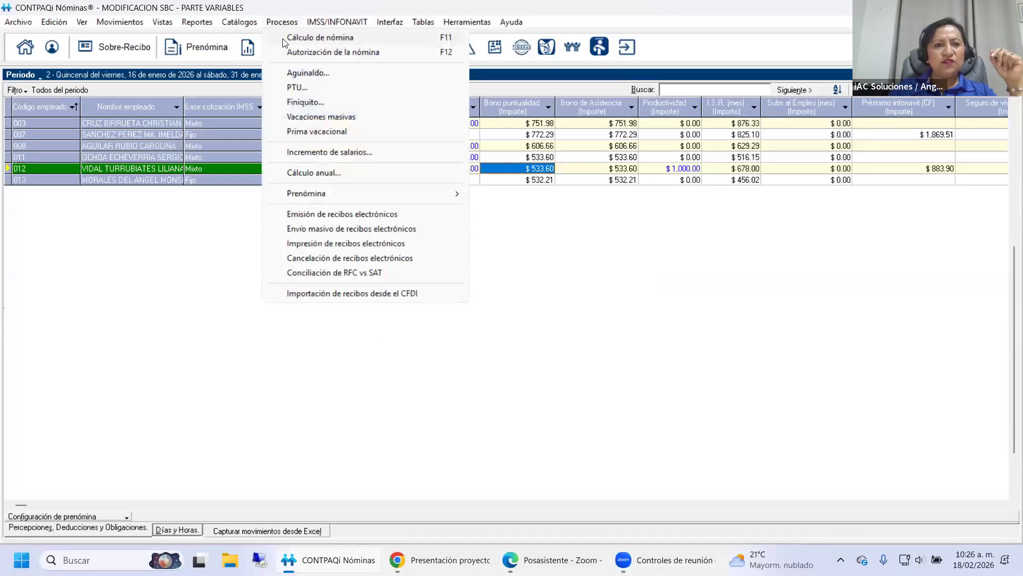
pyautogui.click(315, 52)
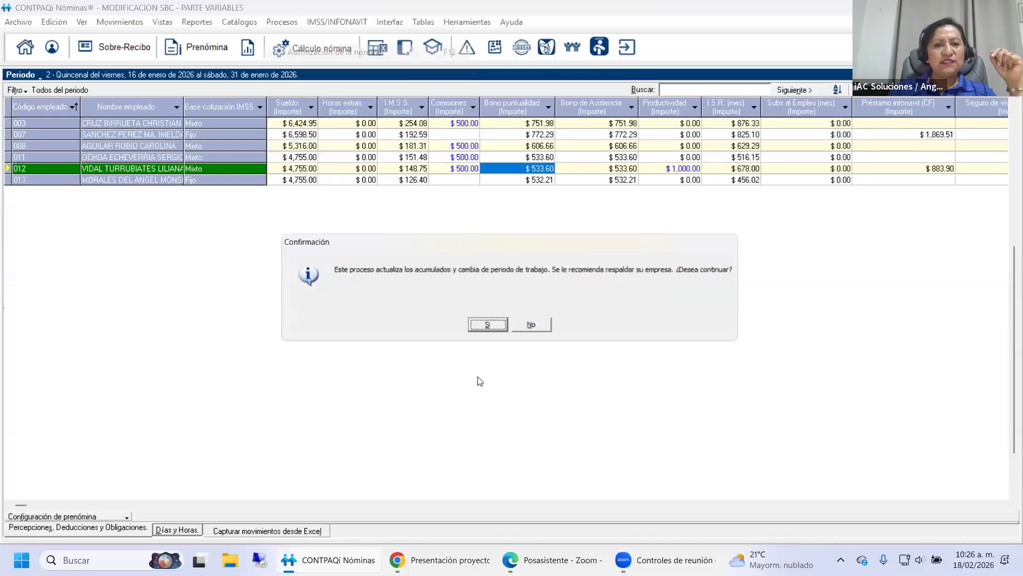
pyautogui.click(489, 324)
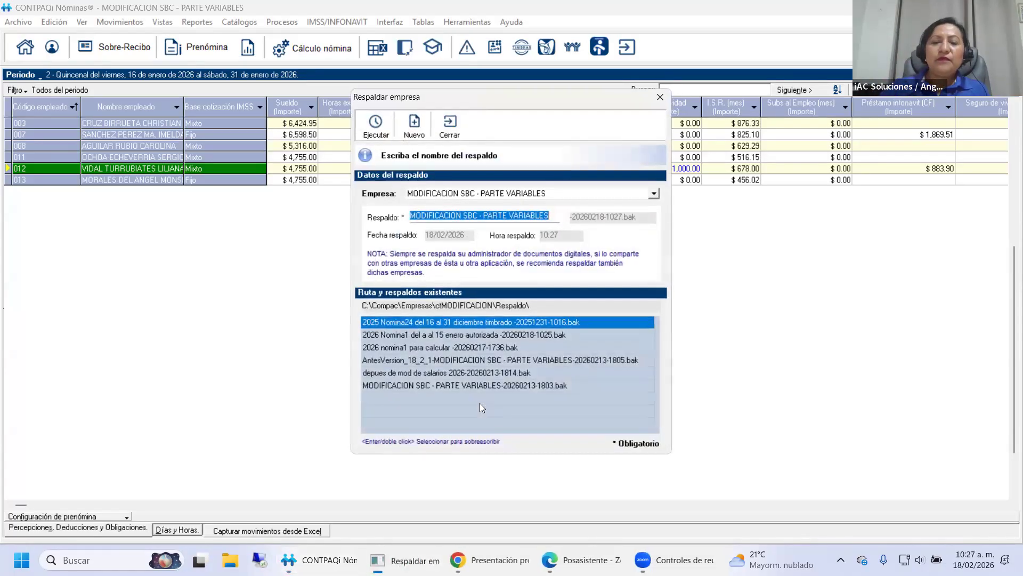
pyautogui.click(450, 127)
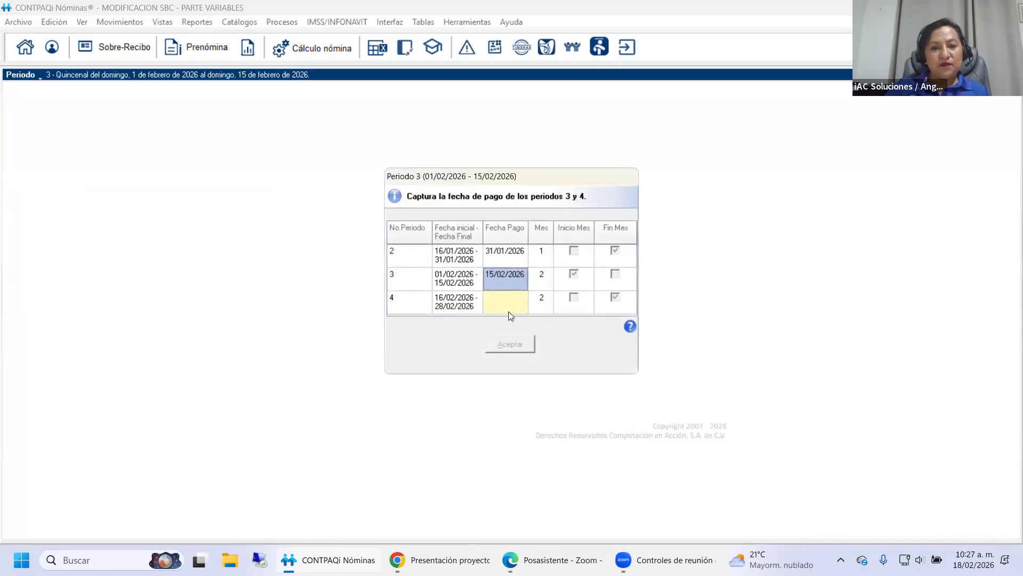
# Step: Set the payment date of period 4 to 28/02/2026, accept it, and dismiss the list of dispositions due 31 January 2026
pyautogui.click(509, 305)
pyautogui.write('28/02/2026')
pyautogui.press('Return')
pyautogui.click(523, 344)
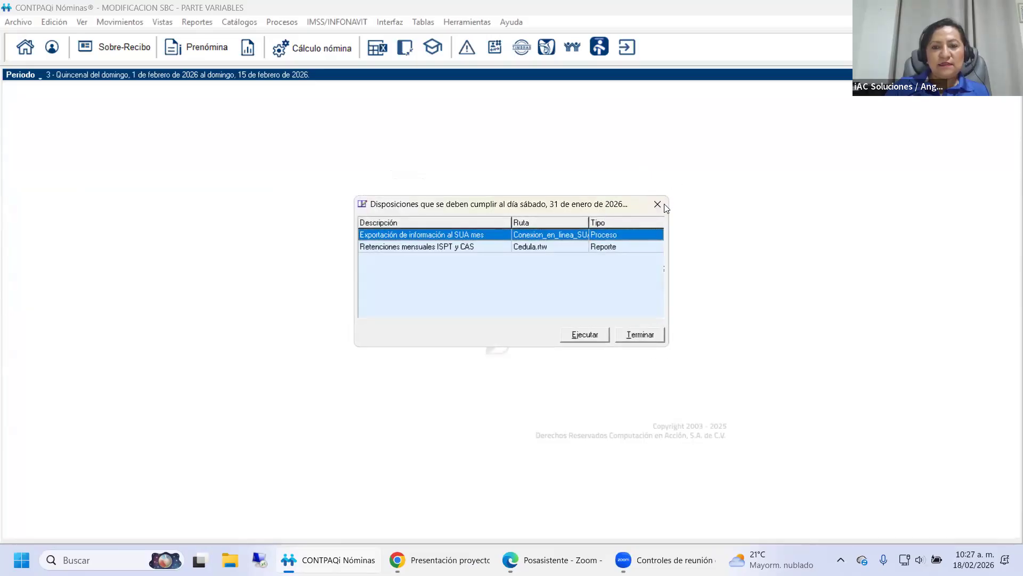
pyautogui.click(664, 205)
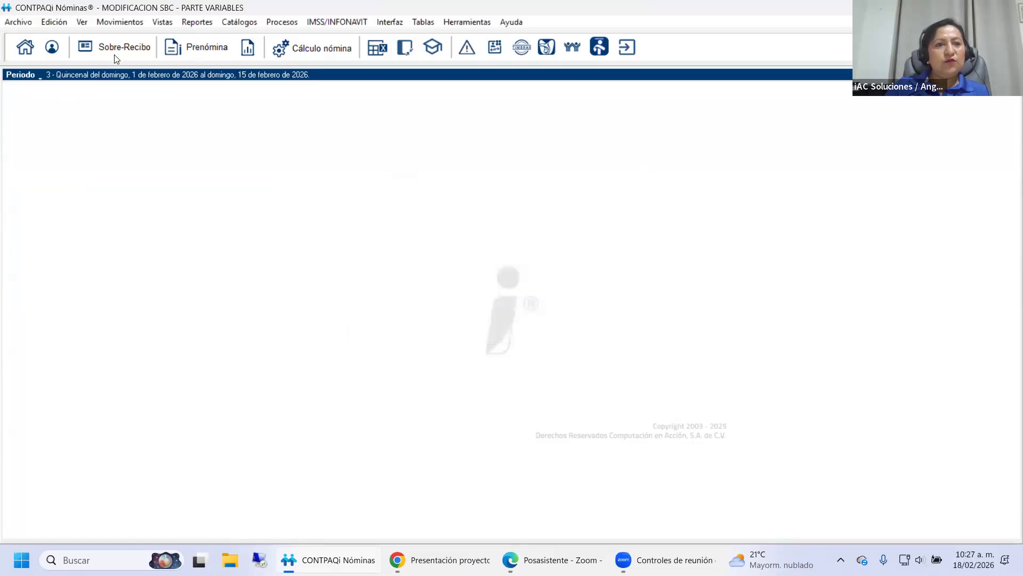
# Step: Open the period 3 Prenómina and calculate the nómina for all employees of the period
pyautogui.click(128, 49)
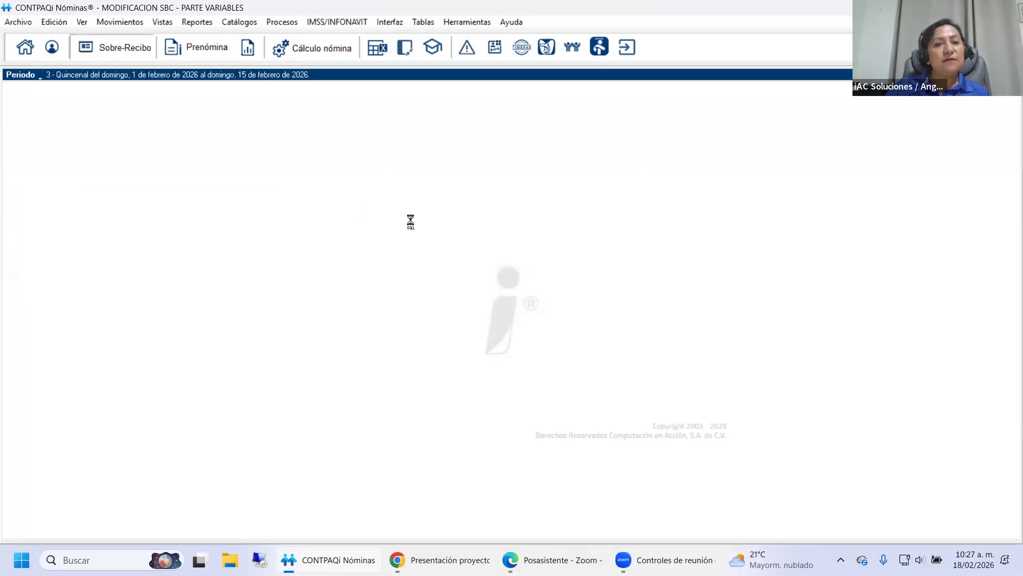
pyautogui.click(759, 87)
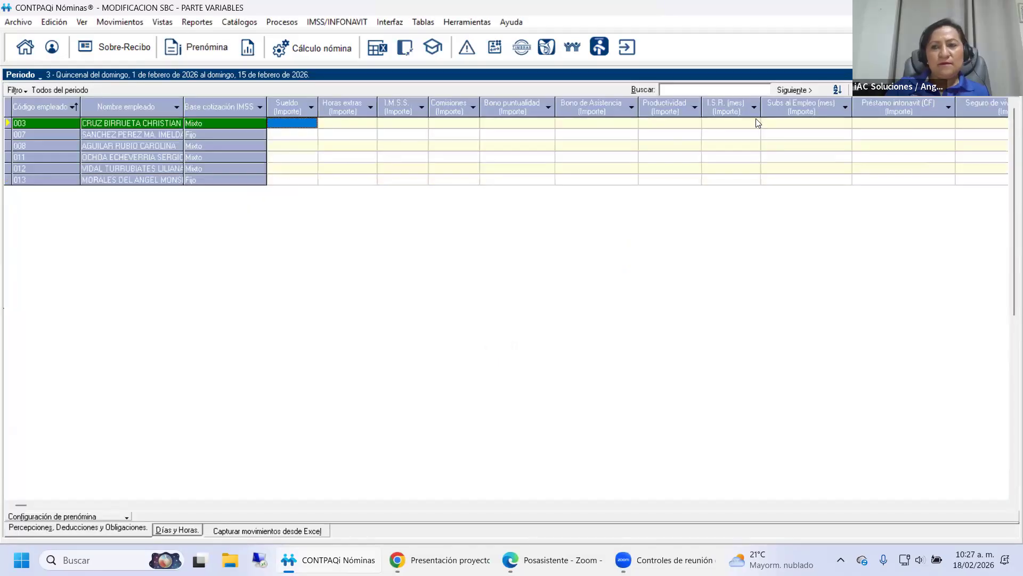
pyautogui.click(441, 206)
pyautogui.click(493, 365)
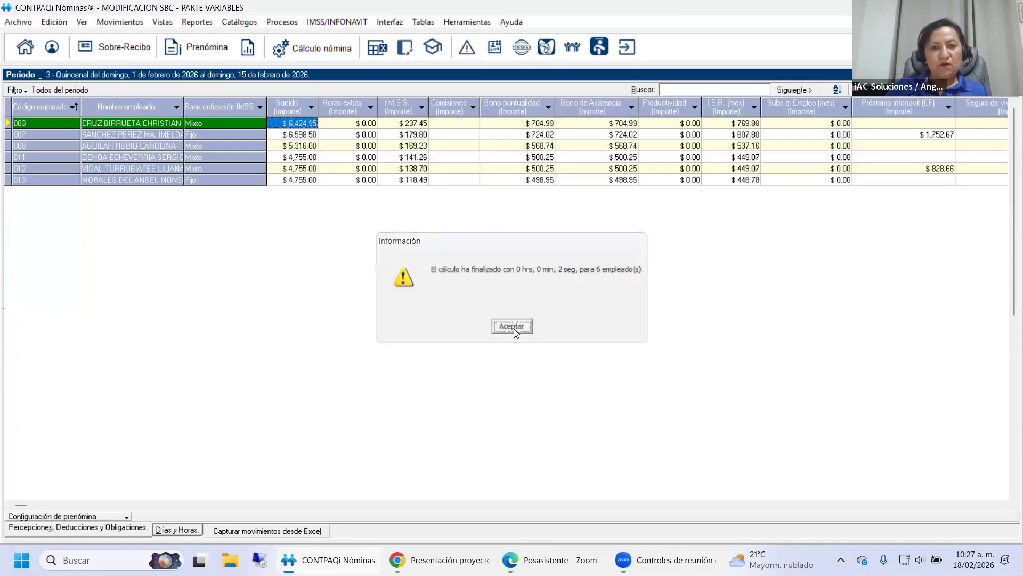
# Step: Authorize the period 3 nómina, closing the backup dialog without backing up the company
pyautogui.click(512, 327)
pyautogui.click(282, 22)
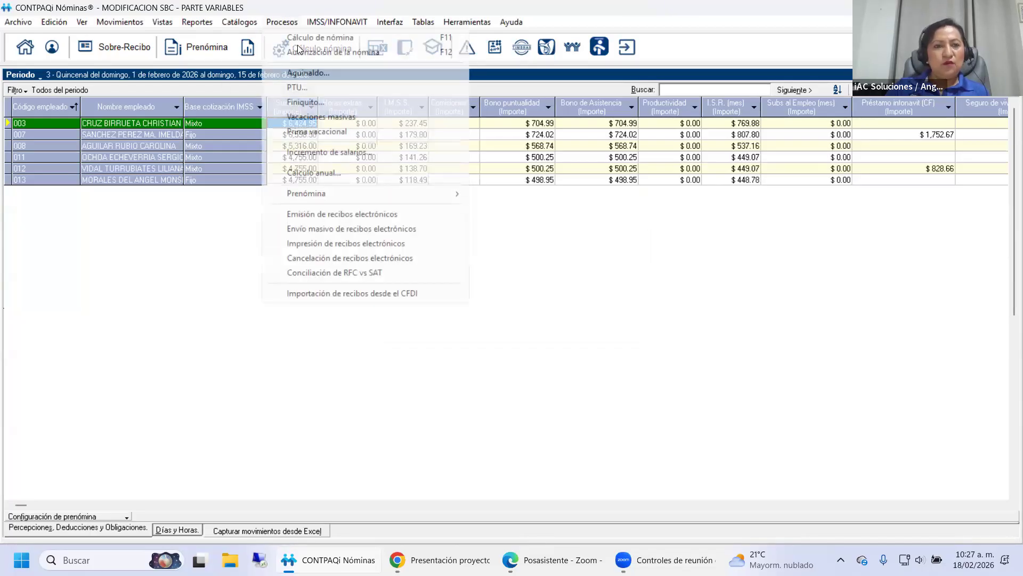
pyautogui.click(301, 51)
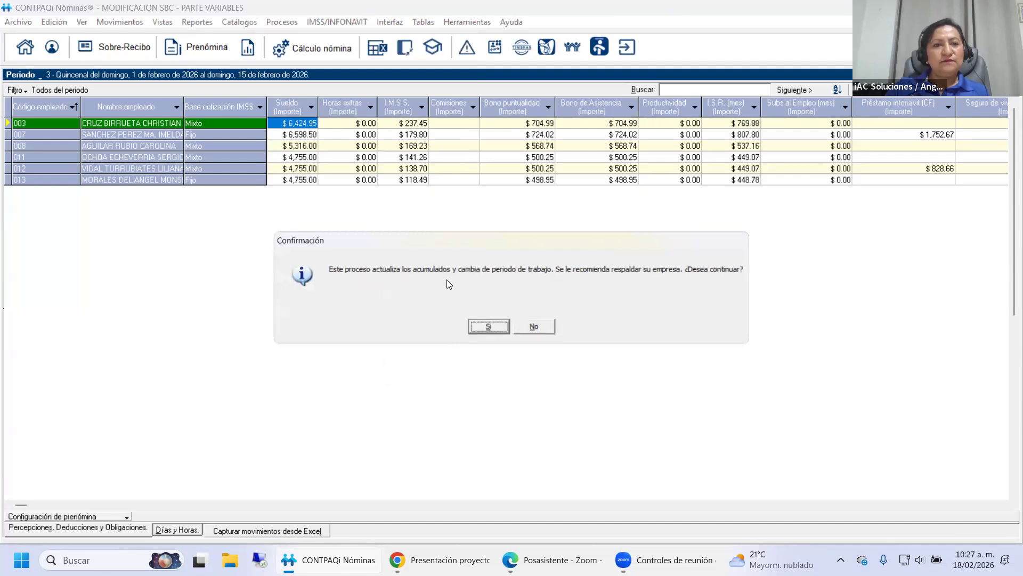
pyautogui.click(499, 331)
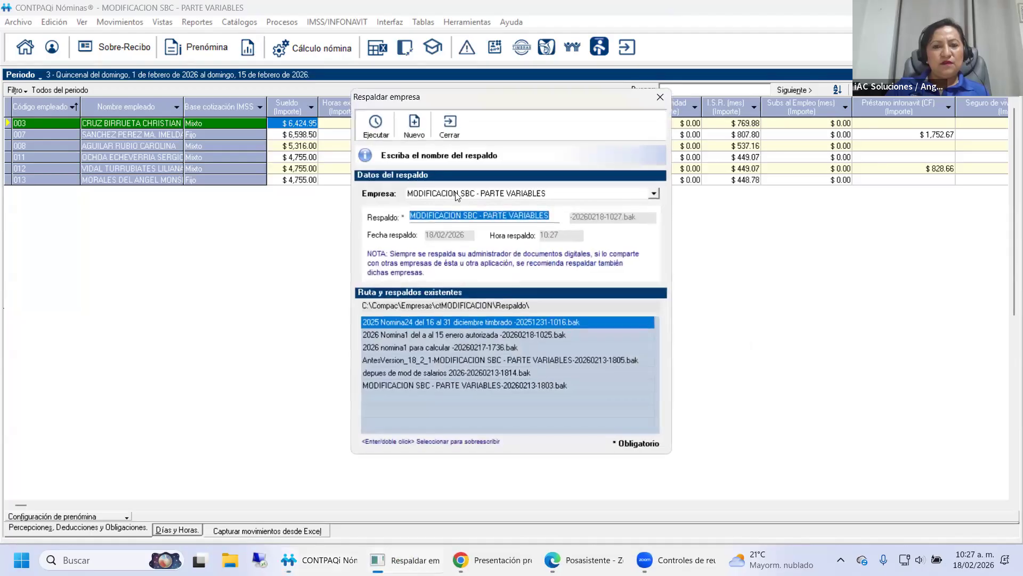
pyautogui.click(450, 128)
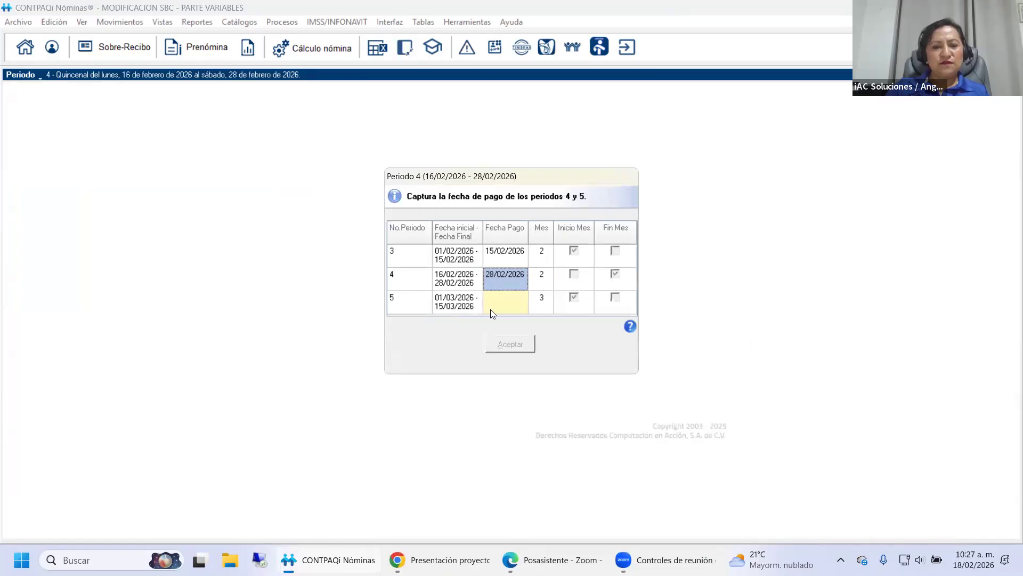
# Step: Set the payment date of period 5 to 15/03/2026 and accept it
pyautogui.click(499, 308)
pyautogui.write('15/03/2026')
pyautogui.press('Return')
pyautogui.click(501, 344)
# Step: Open the period 4 Prenómina and capture Comisiones of 600 for the first and third listed employees
pyautogui.click(198, 58)
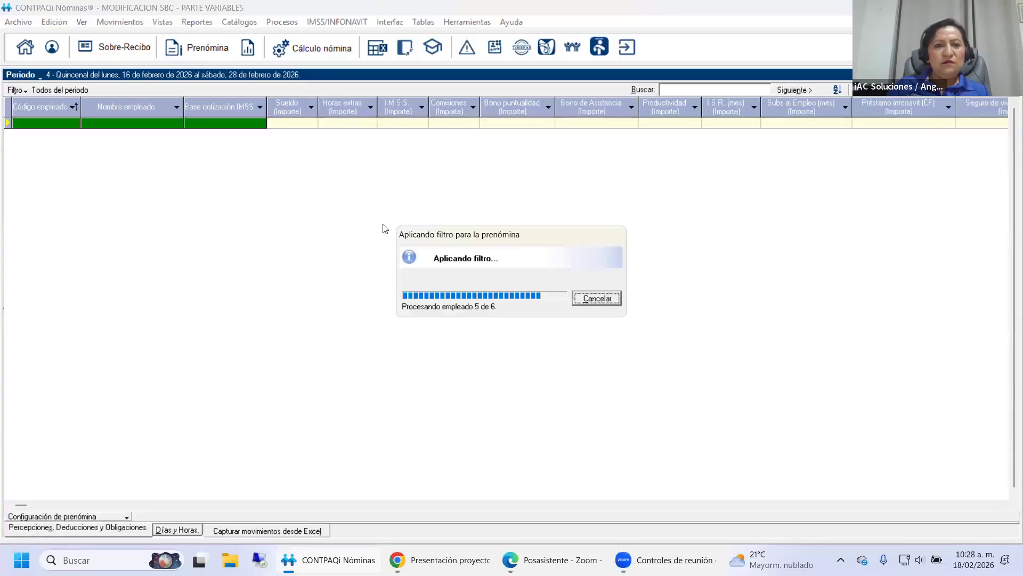
pyautogui.click(464, 124)
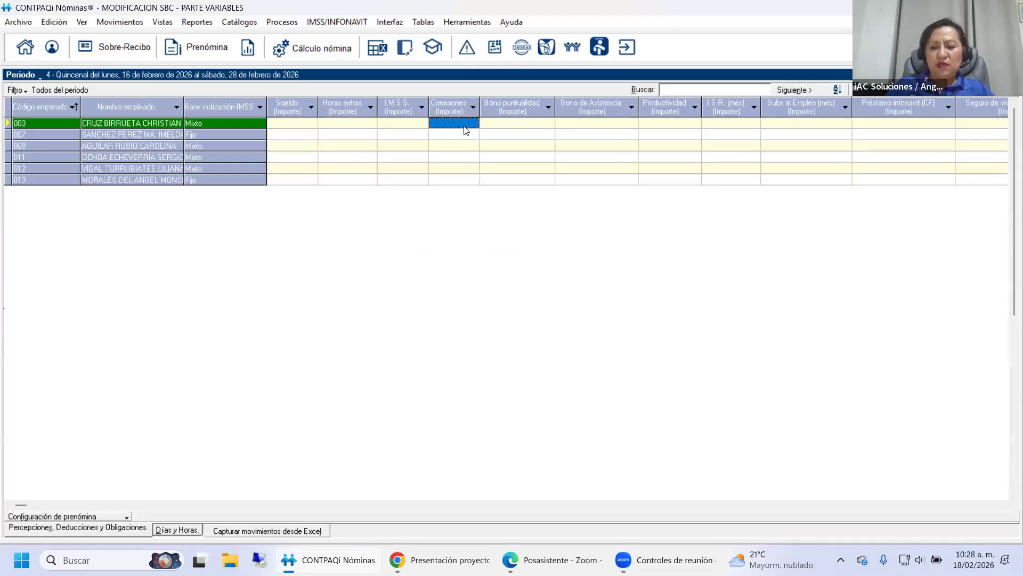
pyautogui.write('600')
pyautogui.click(459, 146)
pyautogui.write('6')
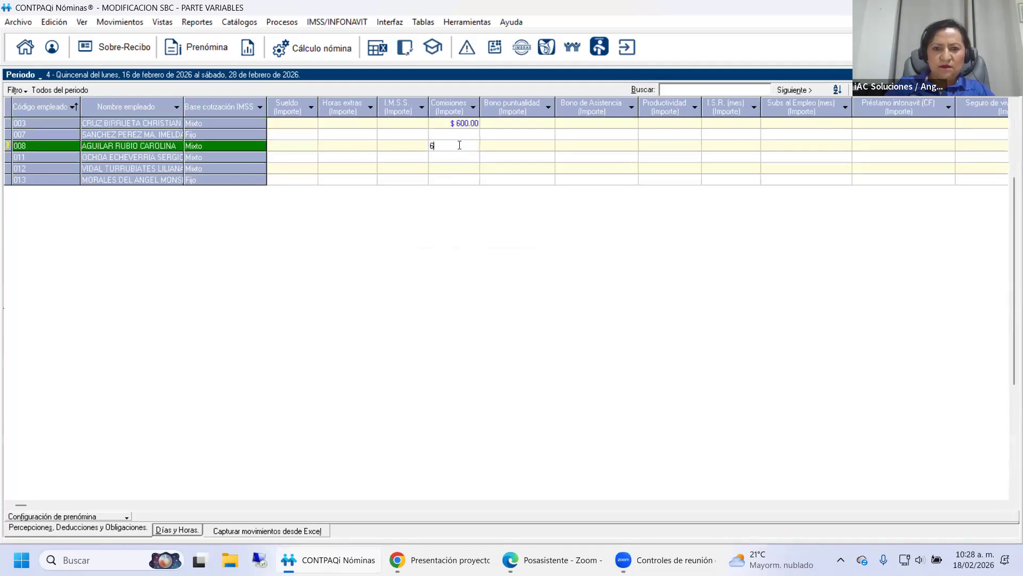
pyautogui.write('00')
pyautogui.press('Tab')
# Step: Calculate the period 4 nómina for all employees with the captured Comisiones
pyautogui.click(893, 91)
pyautogui.click(432, 208)
pyautogui.click(488, 365)
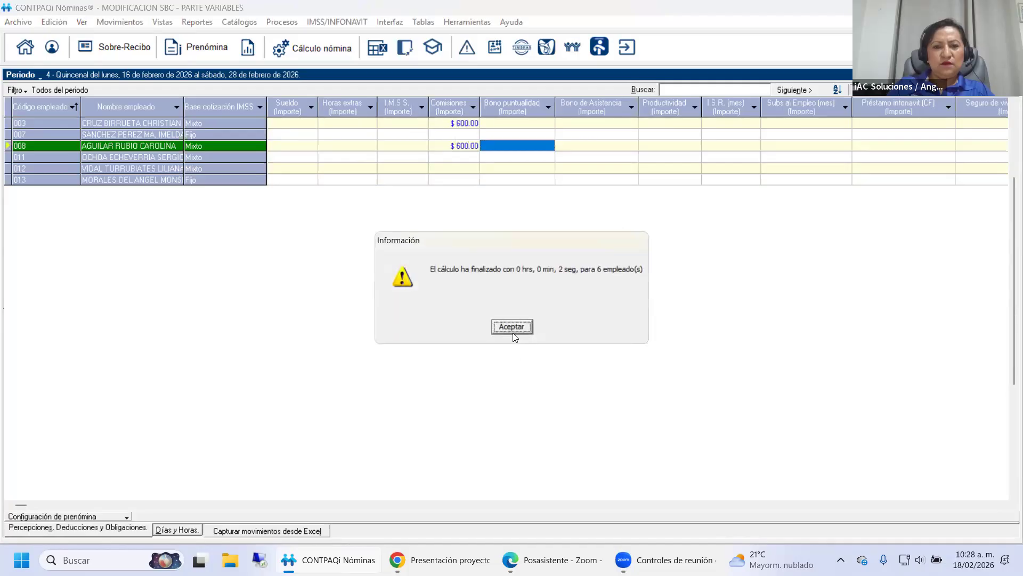
pyautogui.click(518, 330)
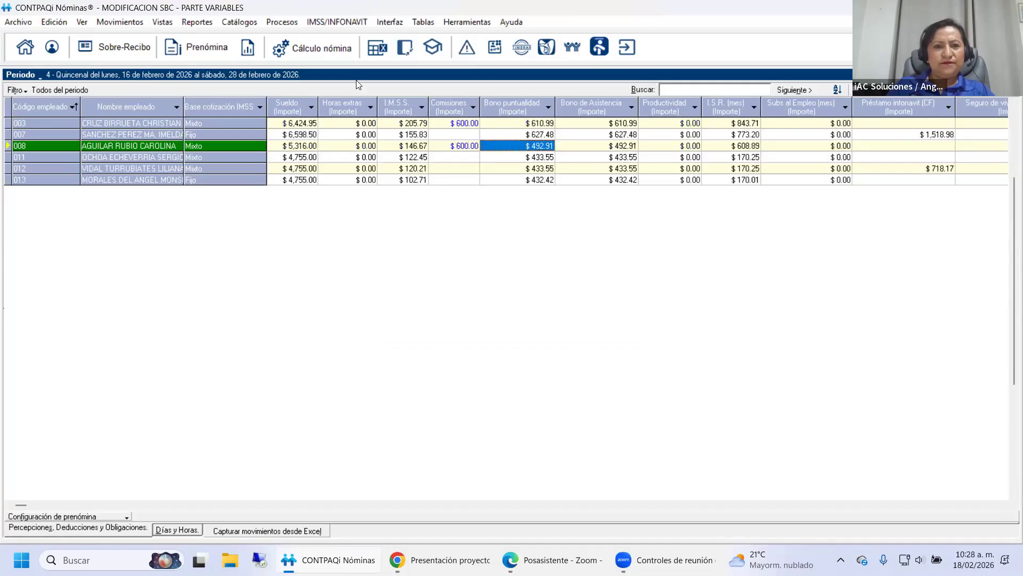
# Step: Authorize the period 4 nómina, closing the backup dialog without backing up the company
pyautogui.click(281, 23)
pyautogui.click(290, 52)
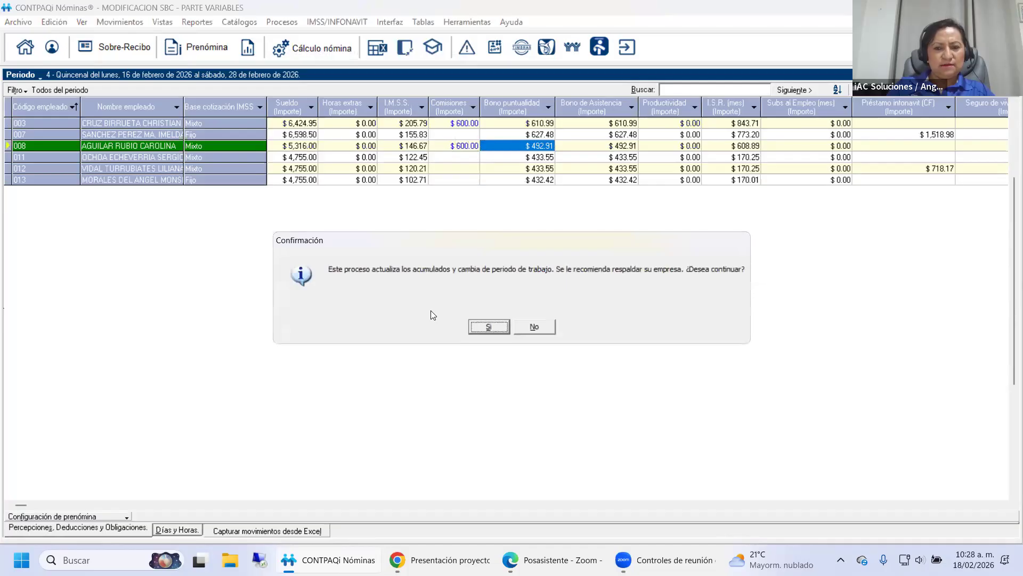
pyautogui.click(505, 326)
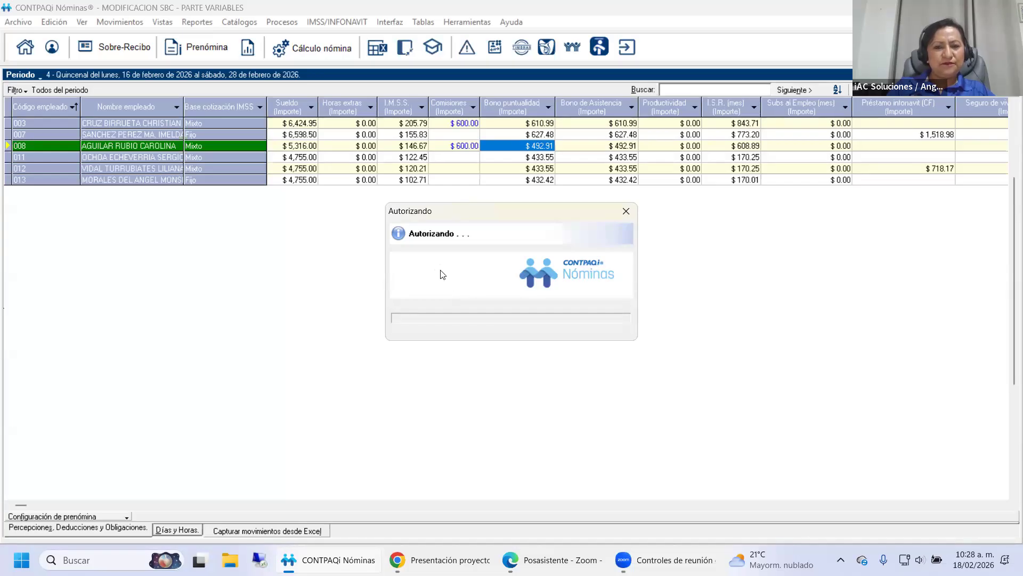
pyautogui.click(450, 127)
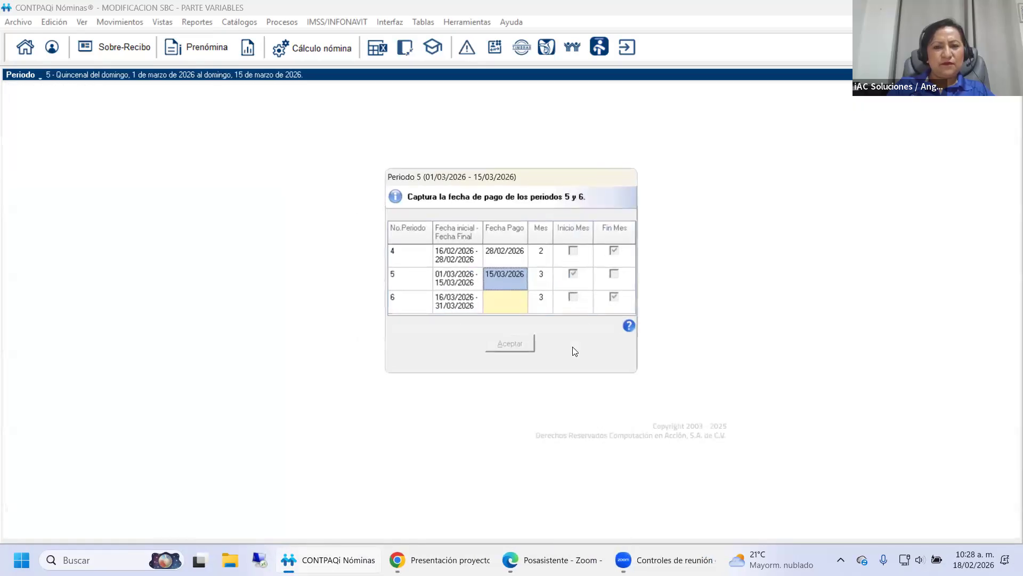
# Step: Set the payment date of period 6 to 31/03/2026, accept it, and dismiss the dispositions list and the SBC modification recommendation
pyautogui.click(506, 301)
pyautogui.write('31/03/2026')
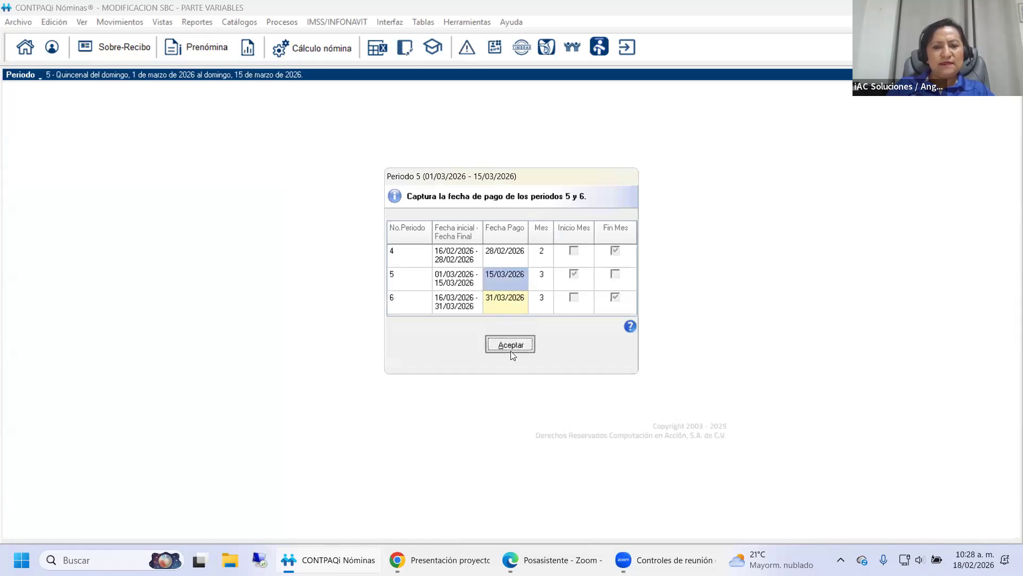
pyautogui.click(511, 347)
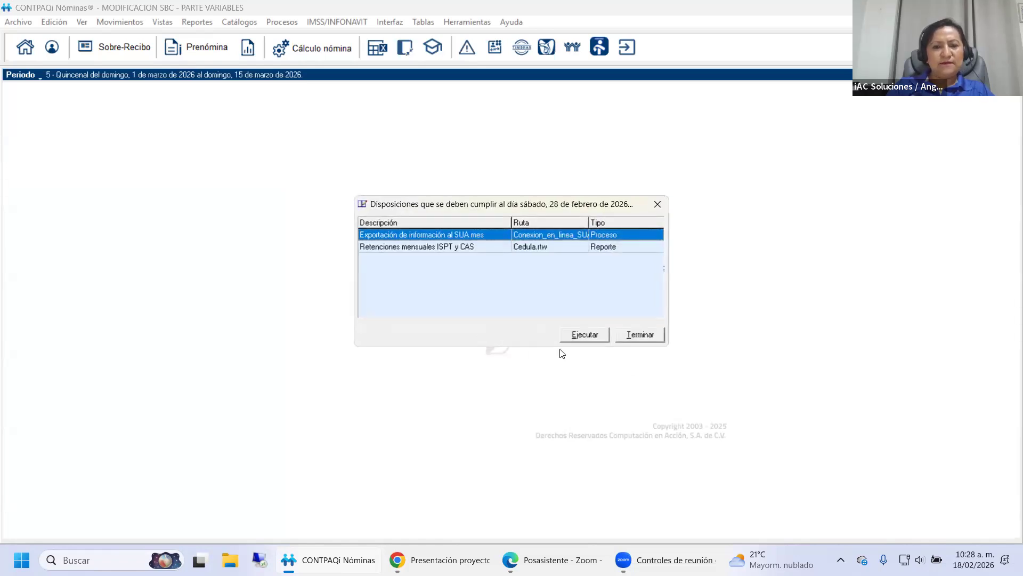
pyautogui.click(658, 204)
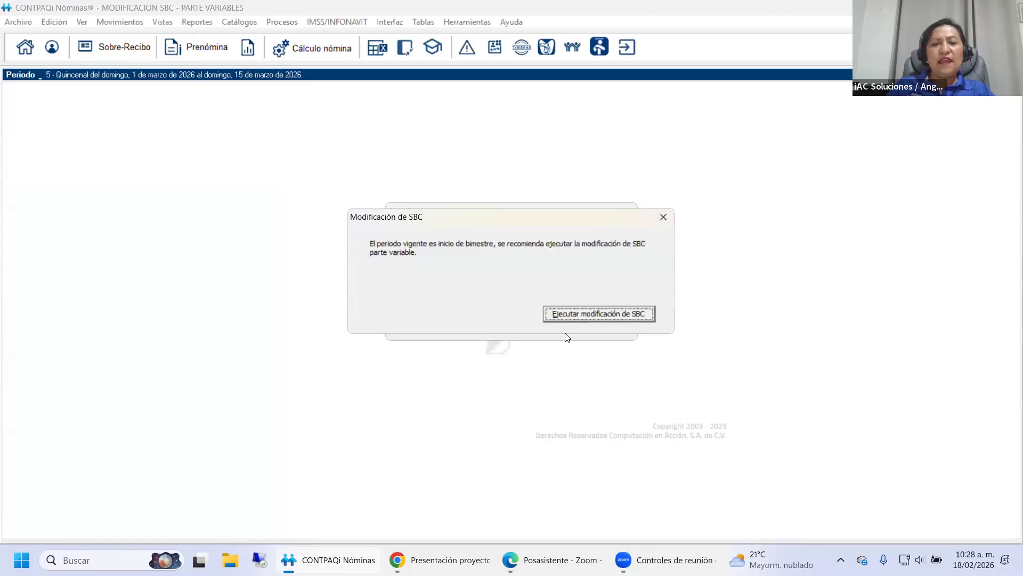
pyautogui.click(664, 217)
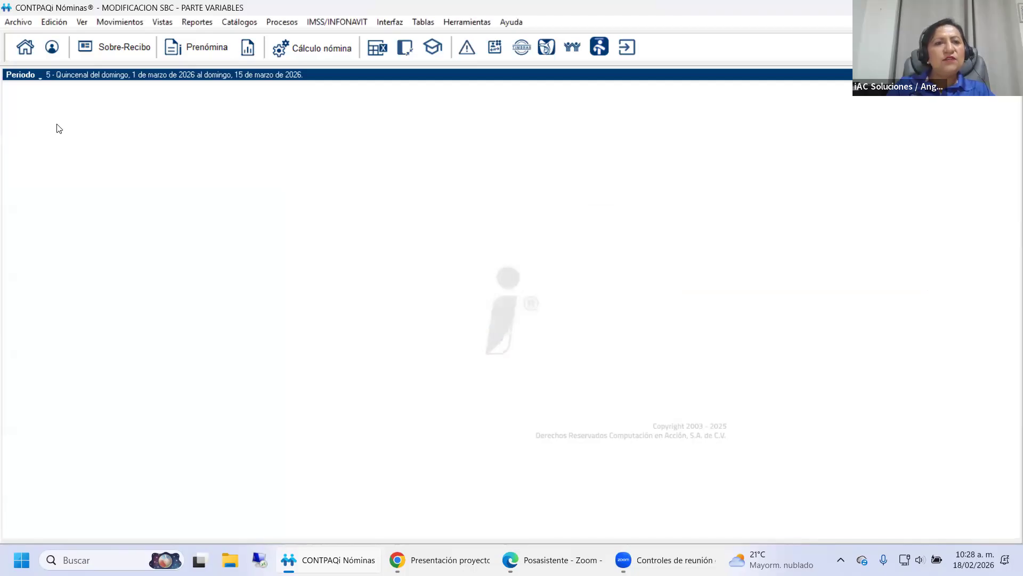
# Step: Examine the first employee's SBC parts and salary effective dates in the employee catalog's Sueldos y salarios data, and close the catalog
pyautogui.click(241, 23)
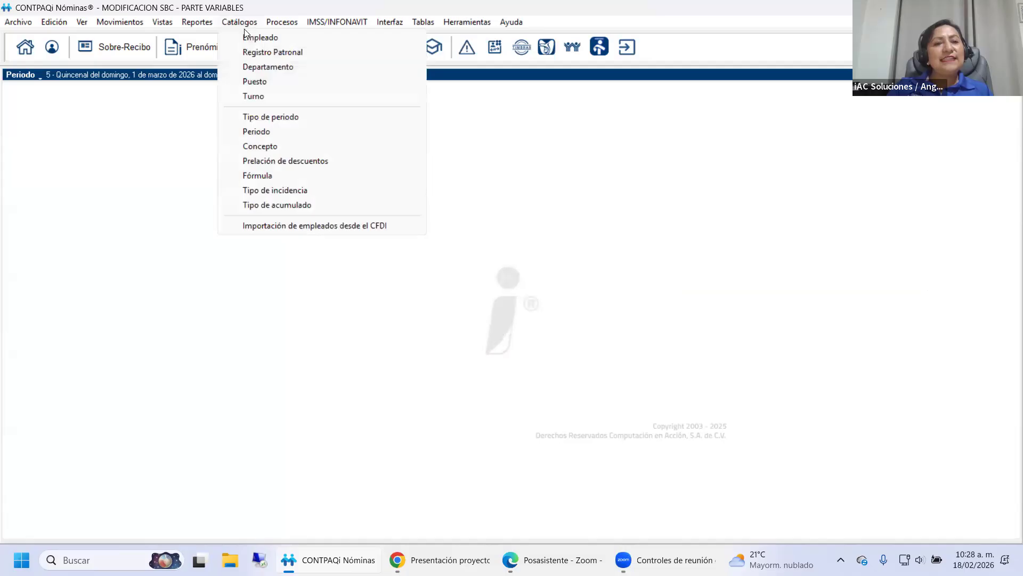
pyautogui.click(248, 38)
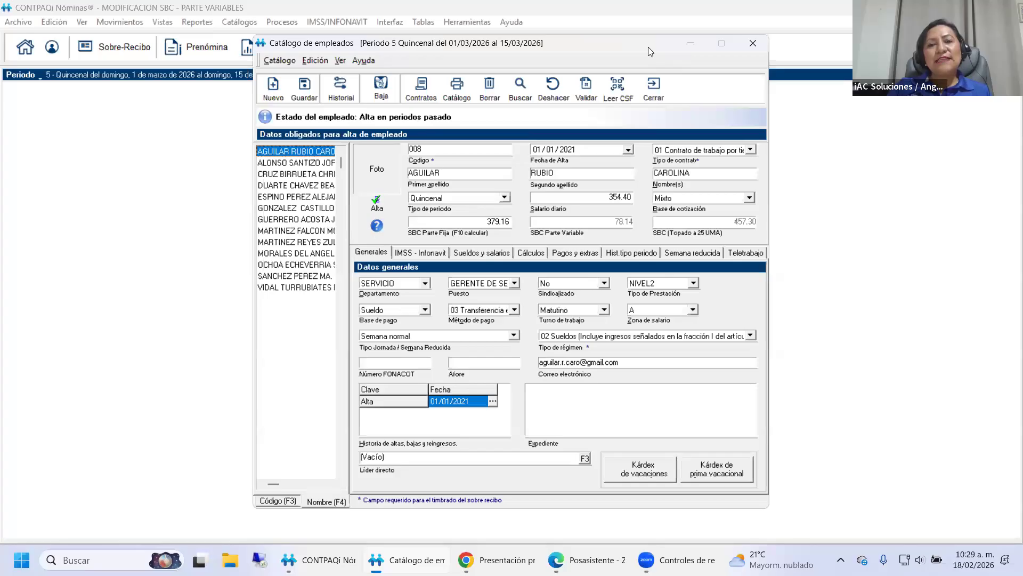
pyautogui.moveTo(649, 47); pyautogui.dragTo(493, 72)
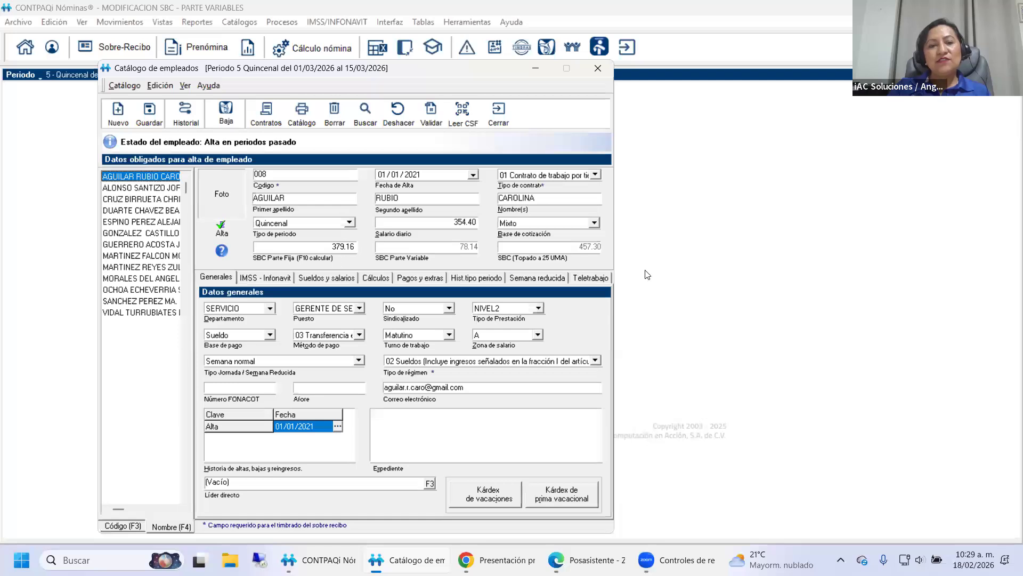
pyautogui.click(347, 284)
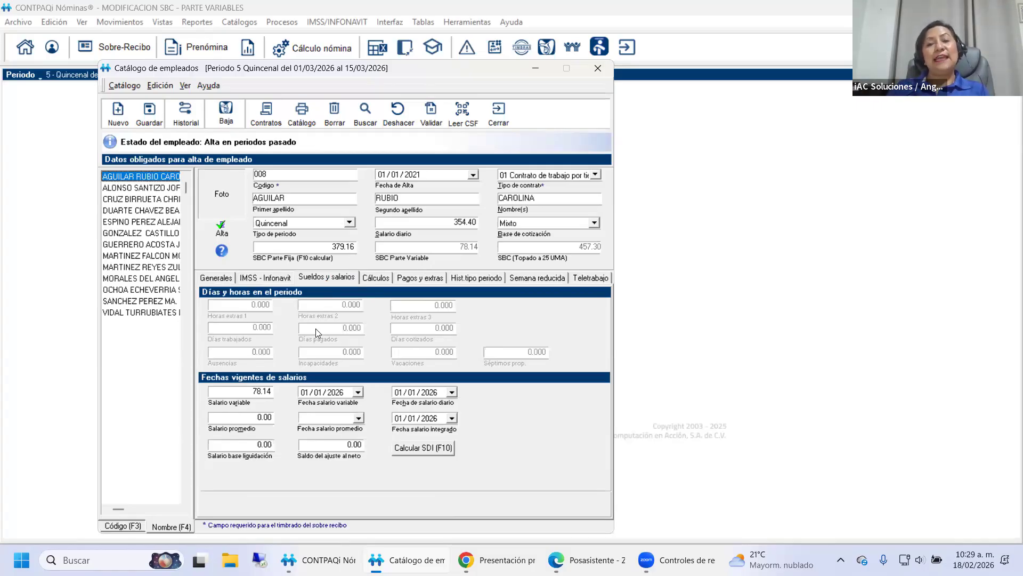
pyautogui.click(604, 70)
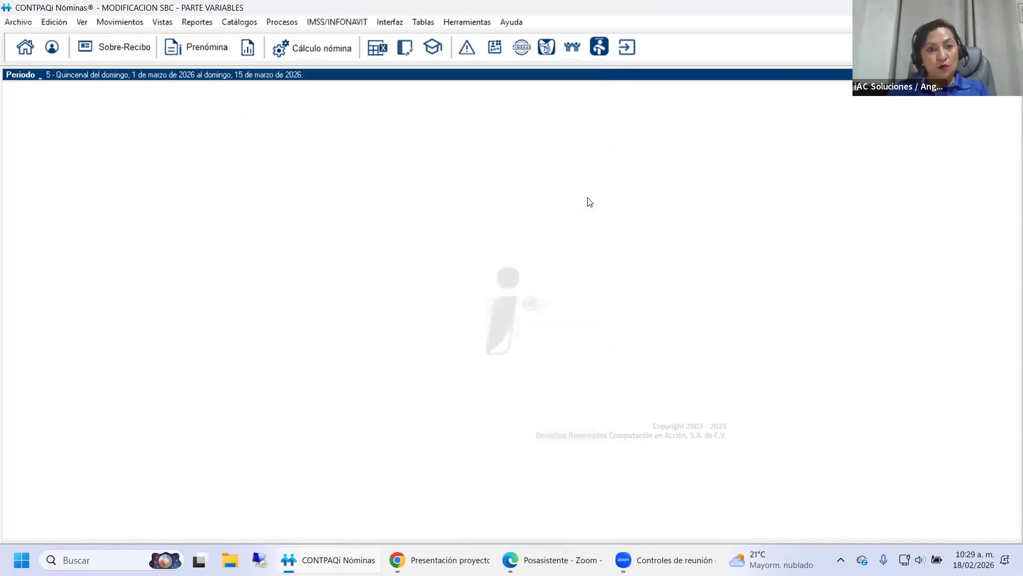
# Step: Run the SBC modification process in its Módulo version for the Enero-Febrero bimester, Quincenal period type, with application date 01/03/2026
pyautogui.click(337, 24)
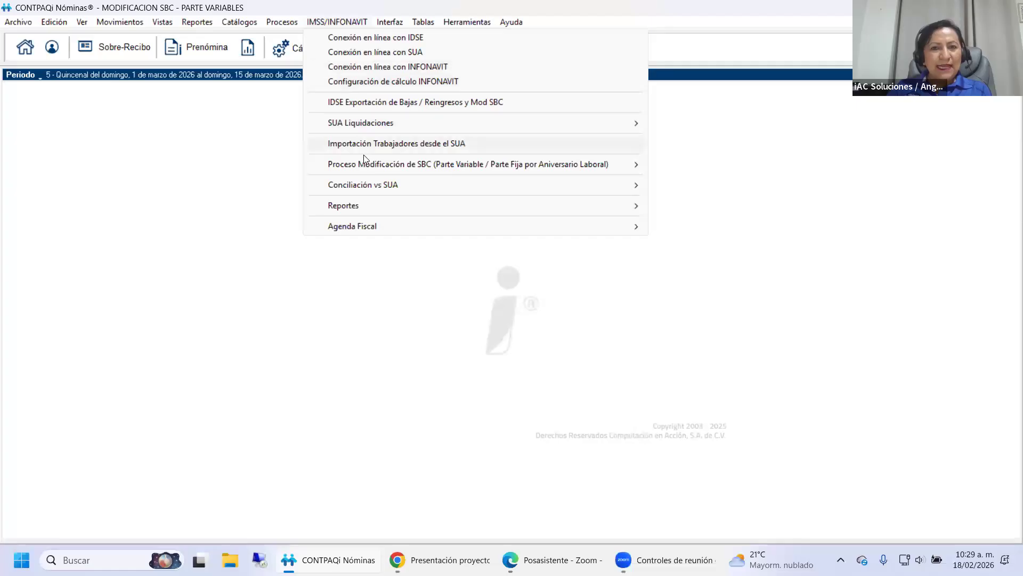
pyautogui.moveTo(369, 166)
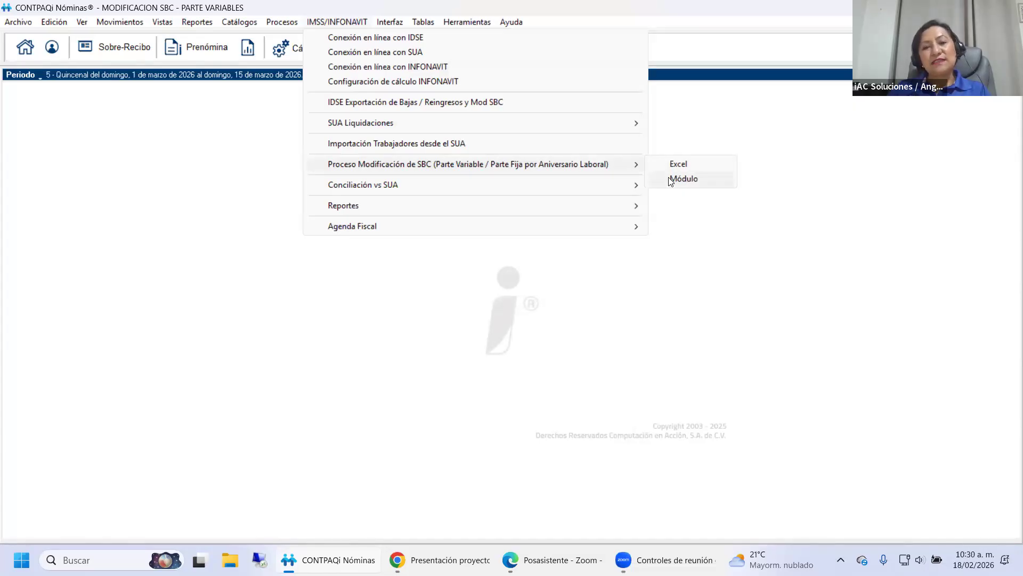
pyautogui.click(682, 179)
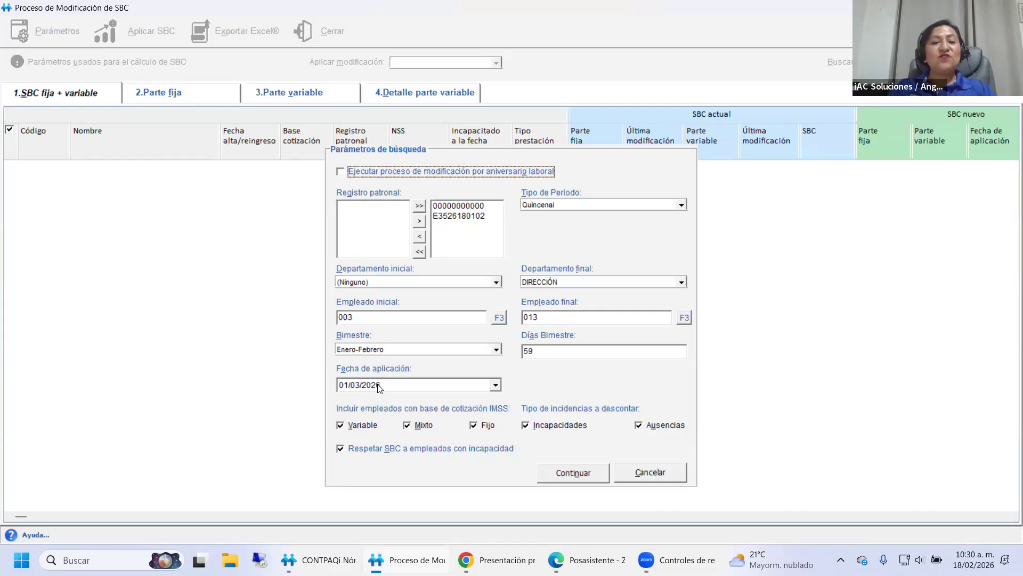
pyautogui.click(579, 471)
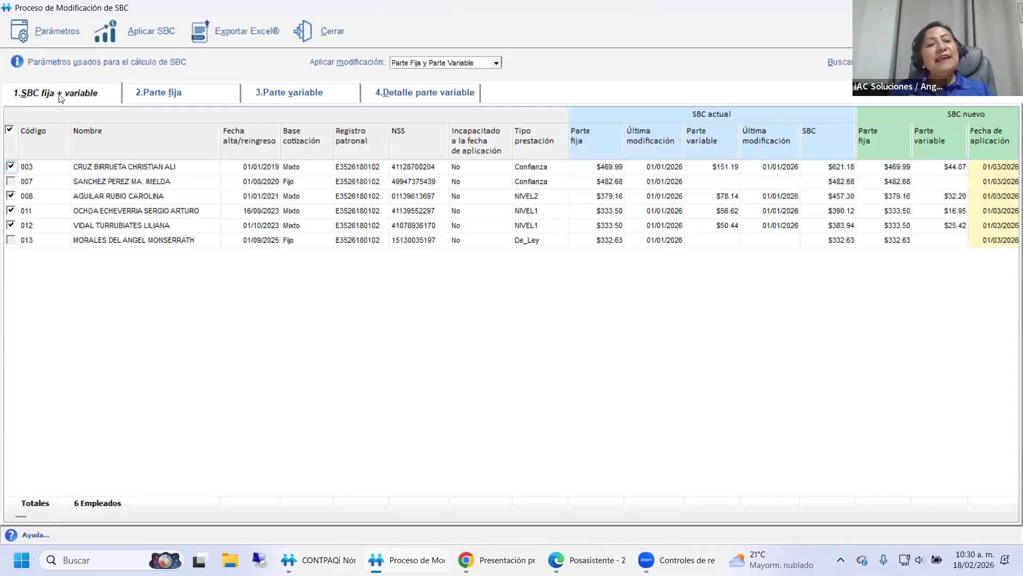
# Step: Review the Detalle parte variable breakdown of variable perceptions by period for each employee
pyautogui.click(401, 99)
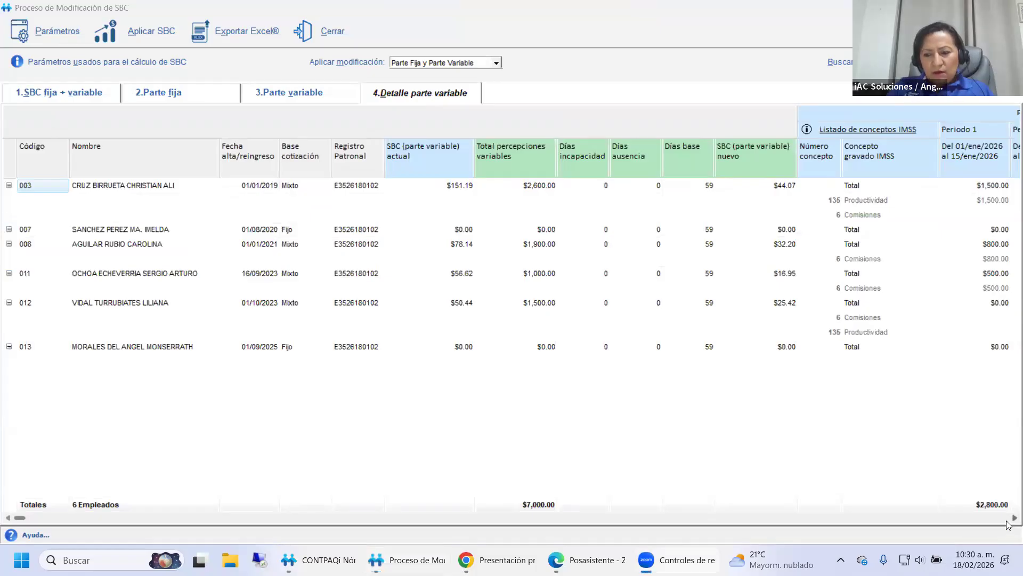
pyautogui.click(1013, 518)
pyautogui.click(1012, 519)
pyautogui.click(1011, 519)
pyautogui.click(1011, 519)
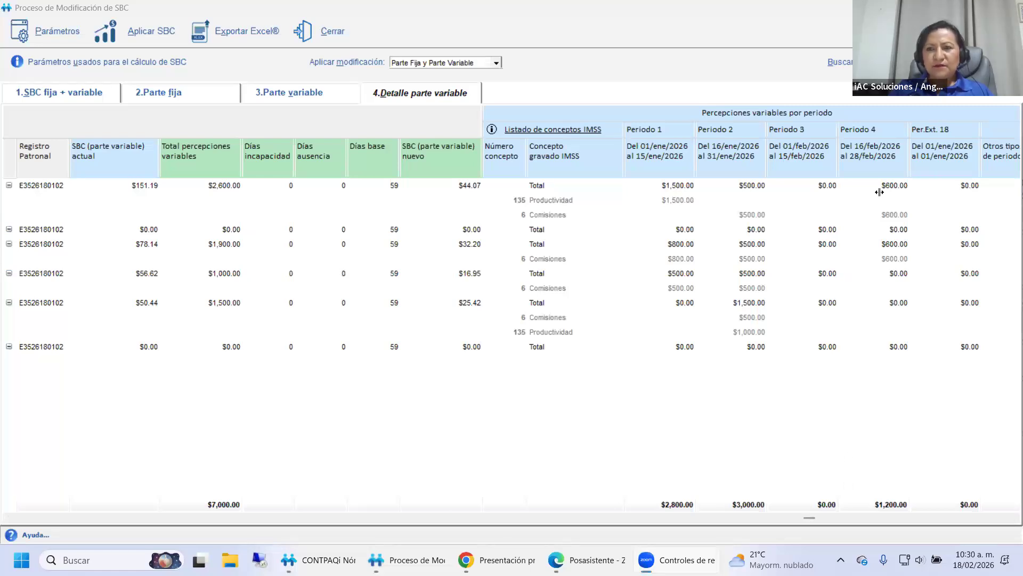
# Step: In the Windows Calculator, add 1500, 500 and 600 and divide the sum by 59 to check the first employee's new variable SBC
pyautogui.click(65, 558)
pyautogui.write('cal')
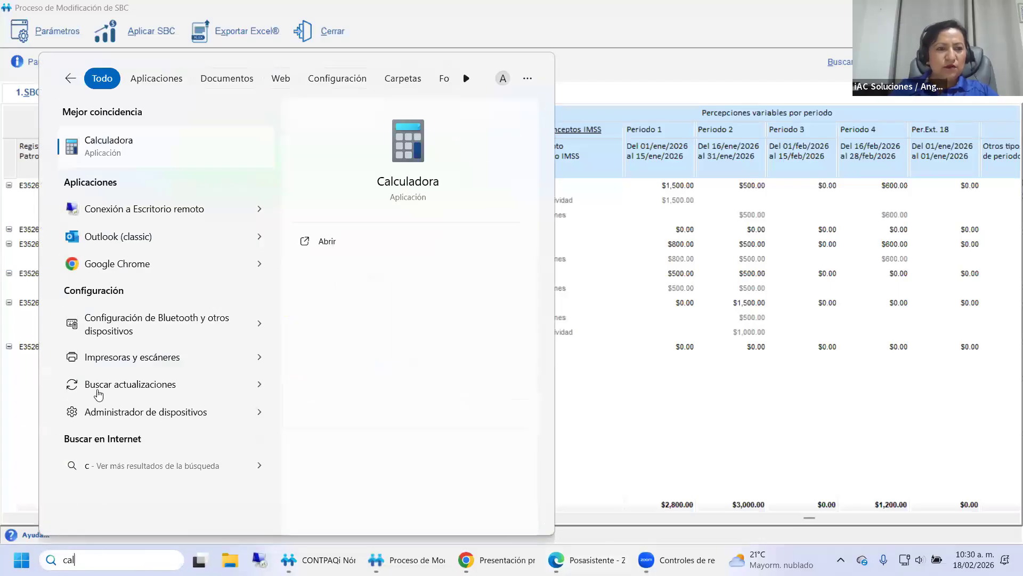
pyautogui.press('Return')
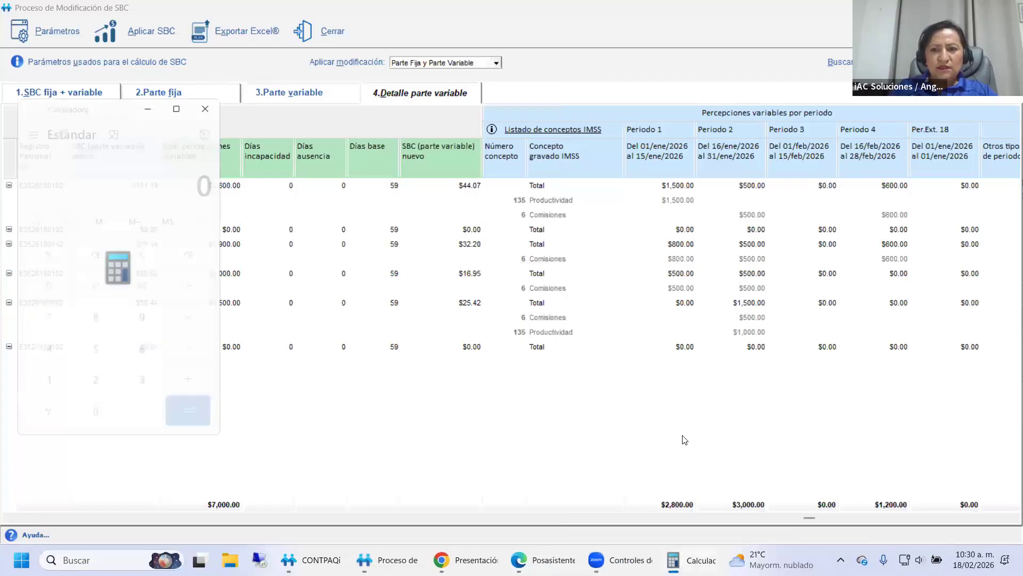
pyautogui.write('2')
pyautogui.press('Escape')
pyautogui.write('1500+500+600')
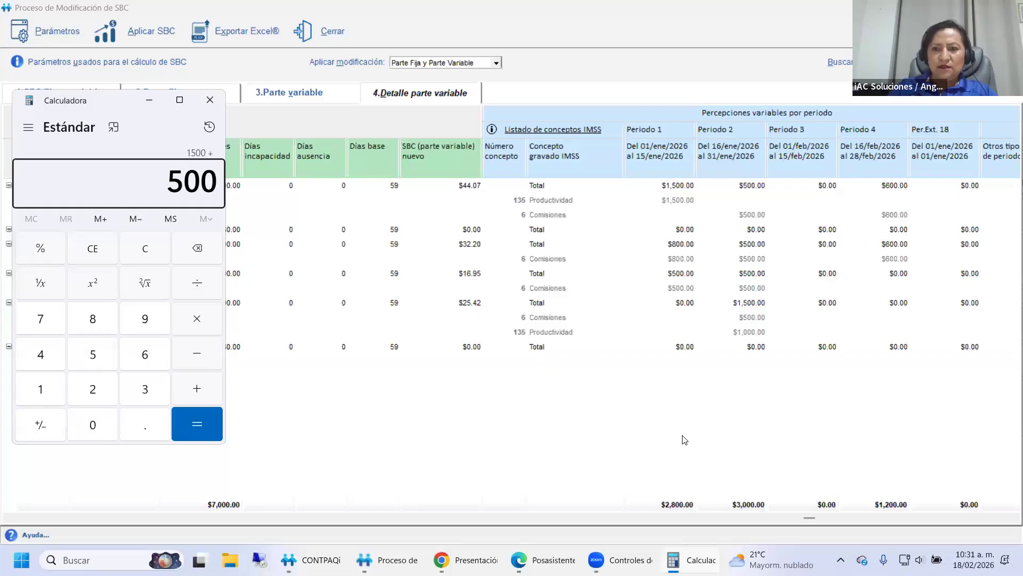
pyautogui.press('Return')
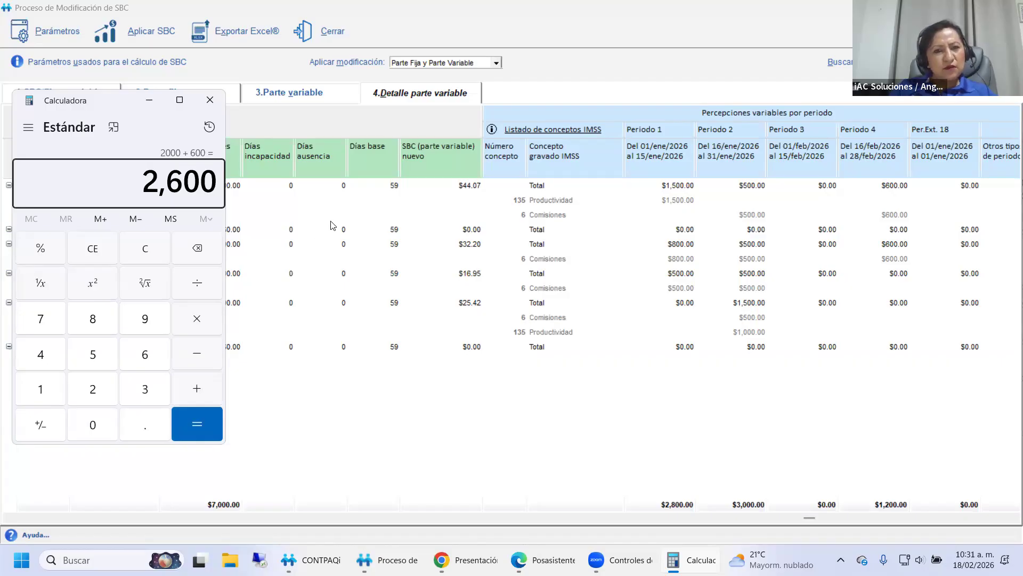
pyautogui.write('/59')
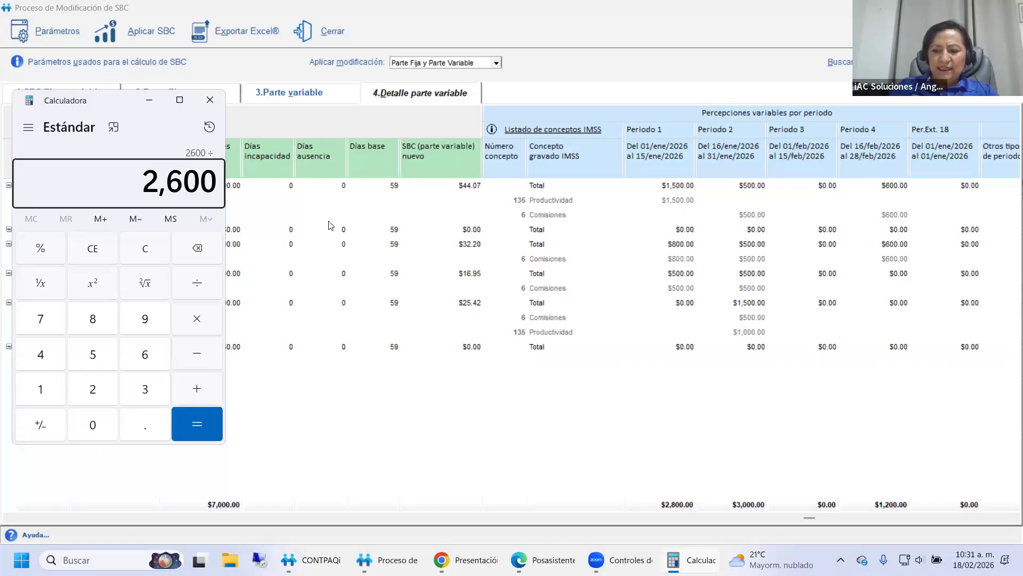
pyautogui.press('Return')
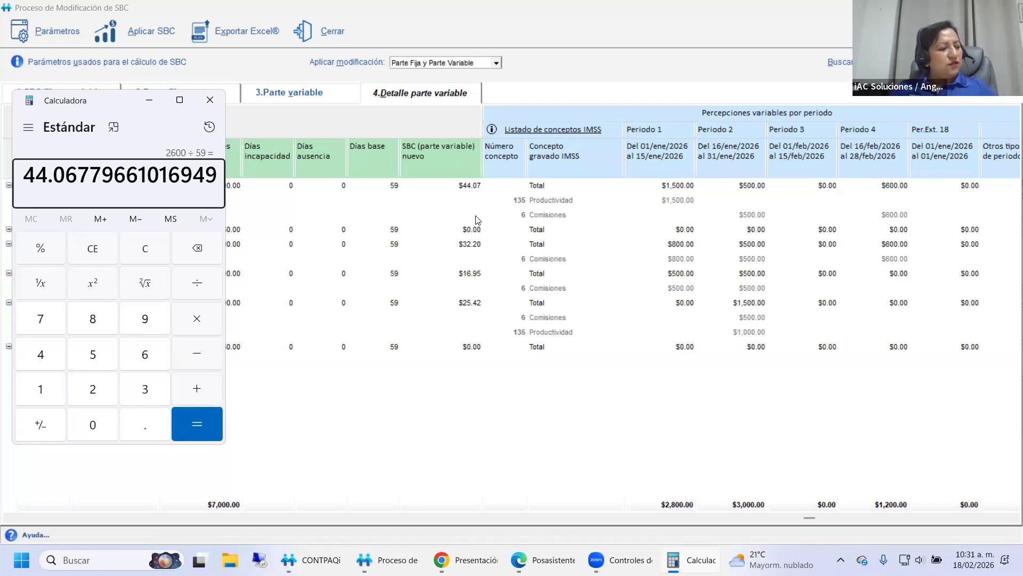
# Step: Add 31 and 28 in the calculator to verify the base days of the January–February bimester
pyautogui.write('31 + ')
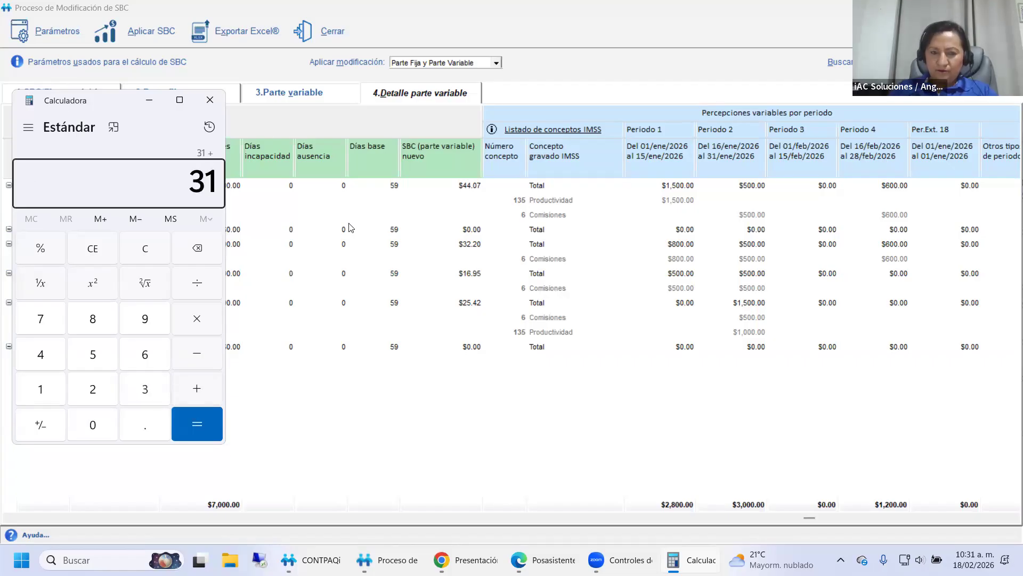
pyautogui.write('28')
pyautogui.press('Return')
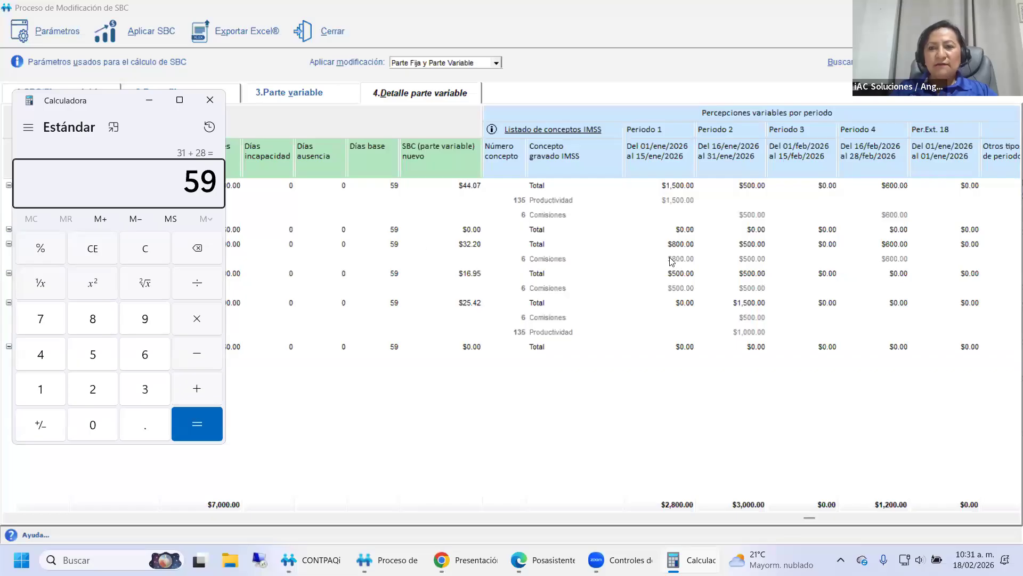
# Step: In the calculator, add 800, 500 and 600 and divide the sum by 59 to check the third employee's new variable SBC
pyautogui.write('8')
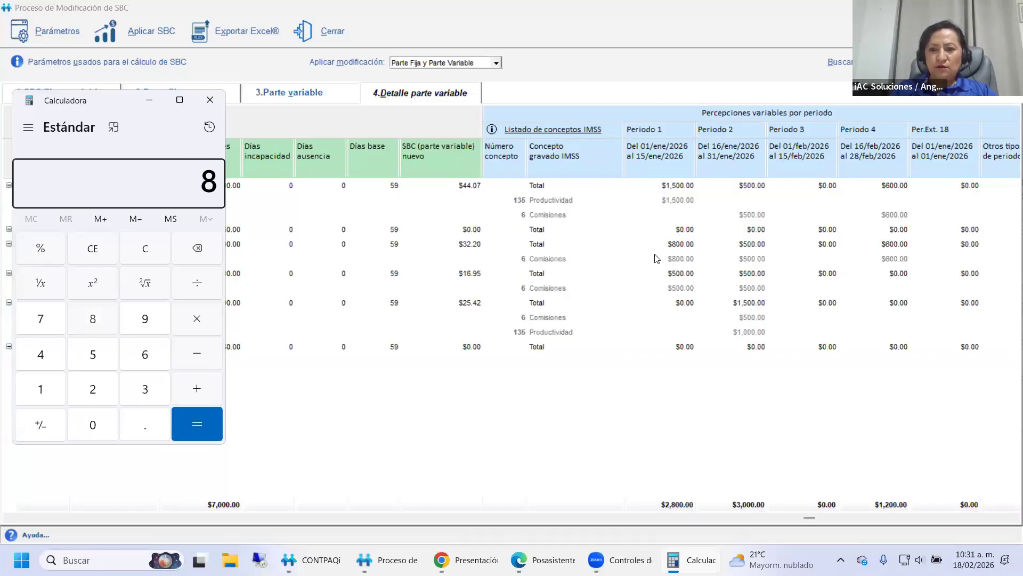
pyautogui.write('00+500+6')
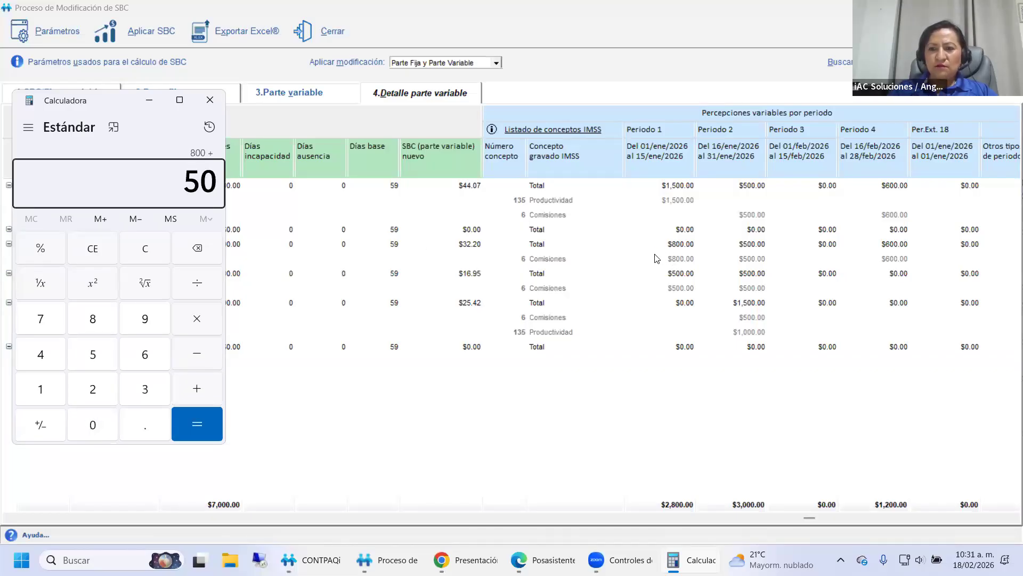
pyautogui.write('00')
pyautogui.press('Return')
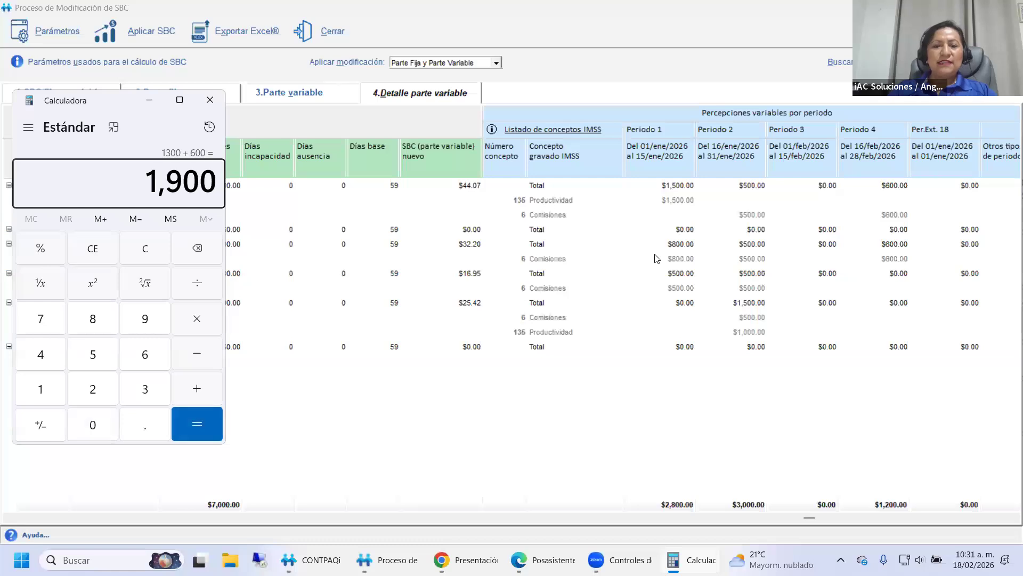
pyautogui.write('/59')
pyautogui.press('Return')
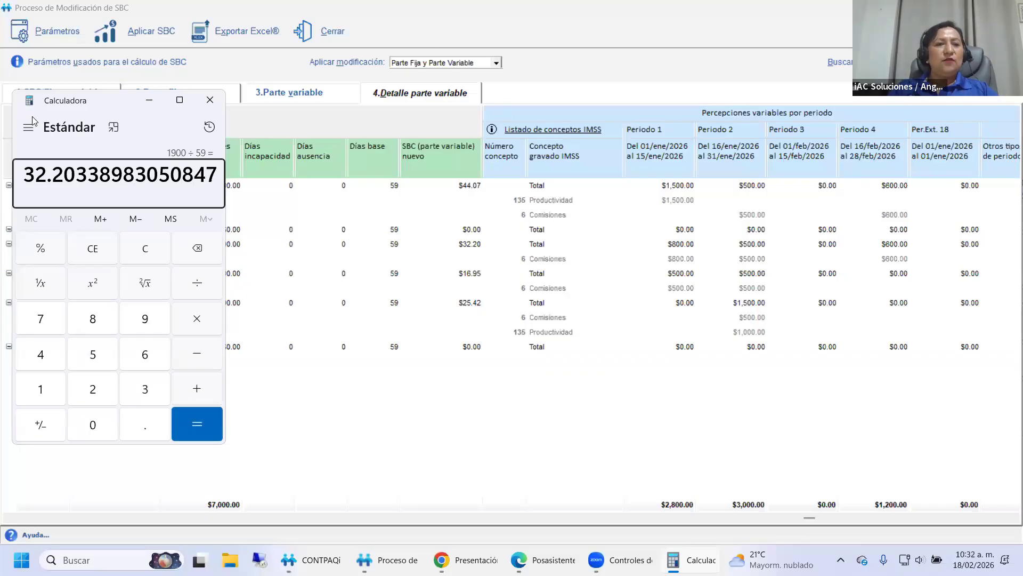
pyautogui.click(149, 101)
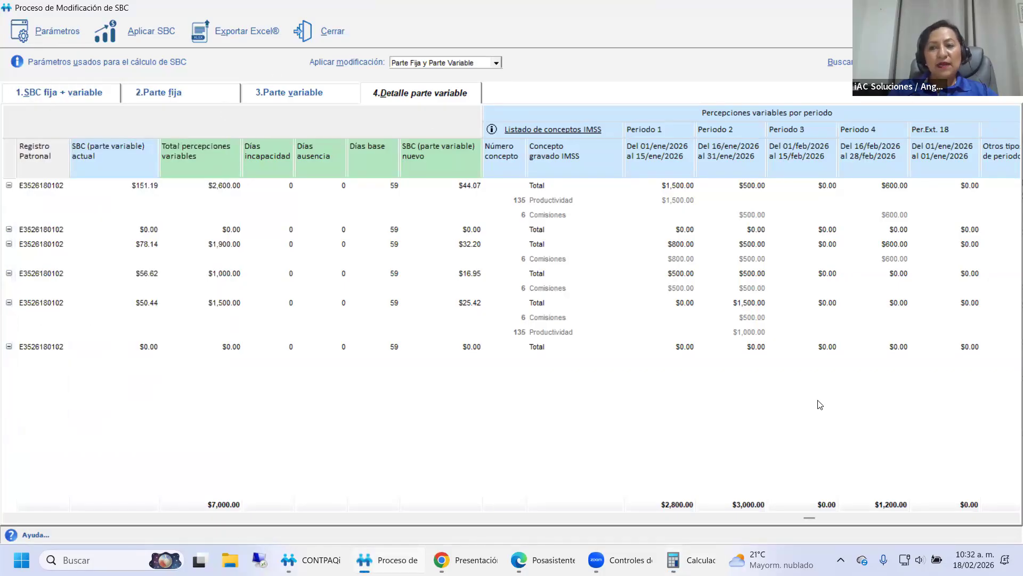
# Step: Compare each employee's new variable SBC in the Parte variable summary with the concept breakdown in Detalle parte variable
pyautogui.click(291, 96)
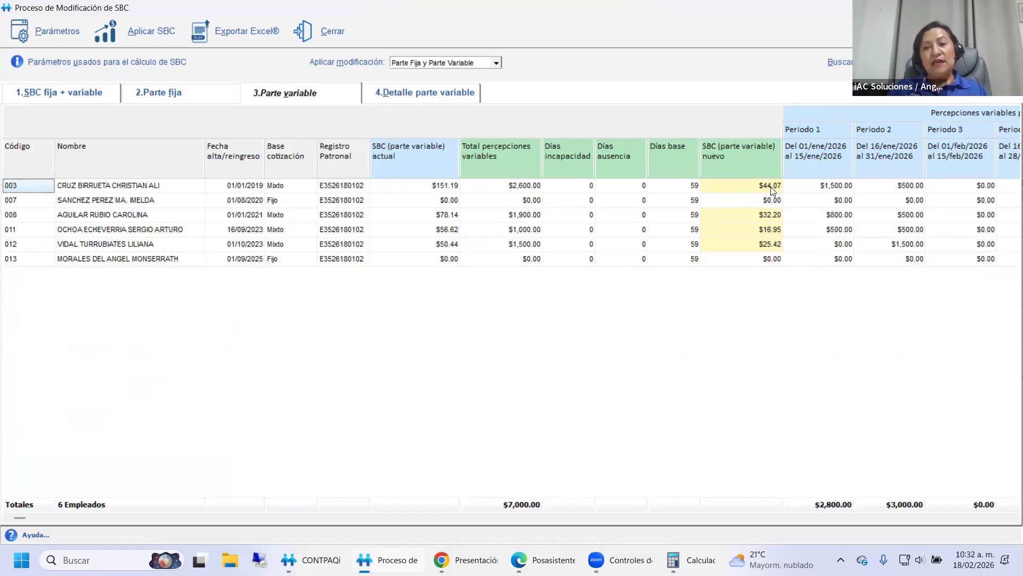
pyautogui.click(418, 97)
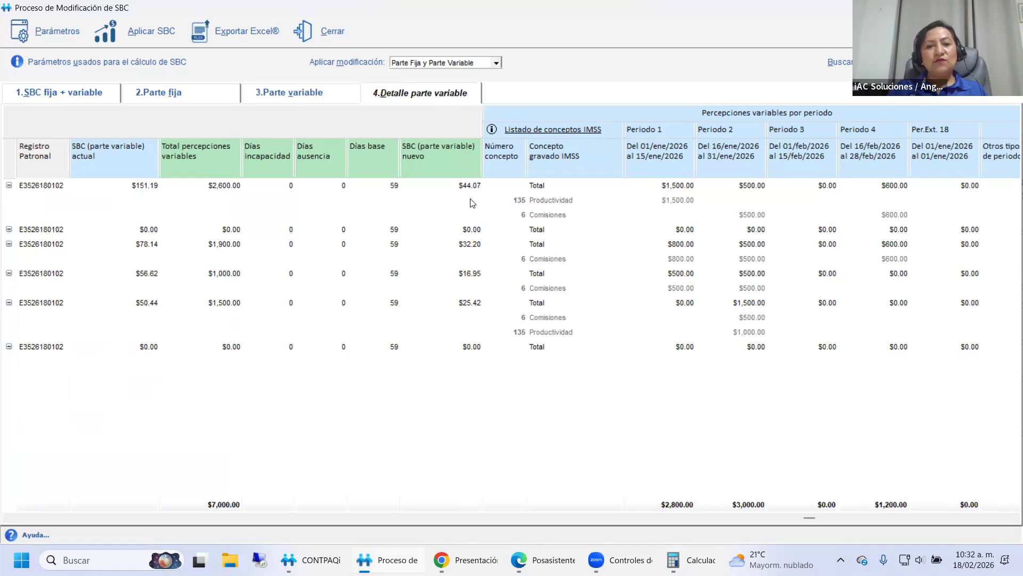
pyautogui.click(294, 99)
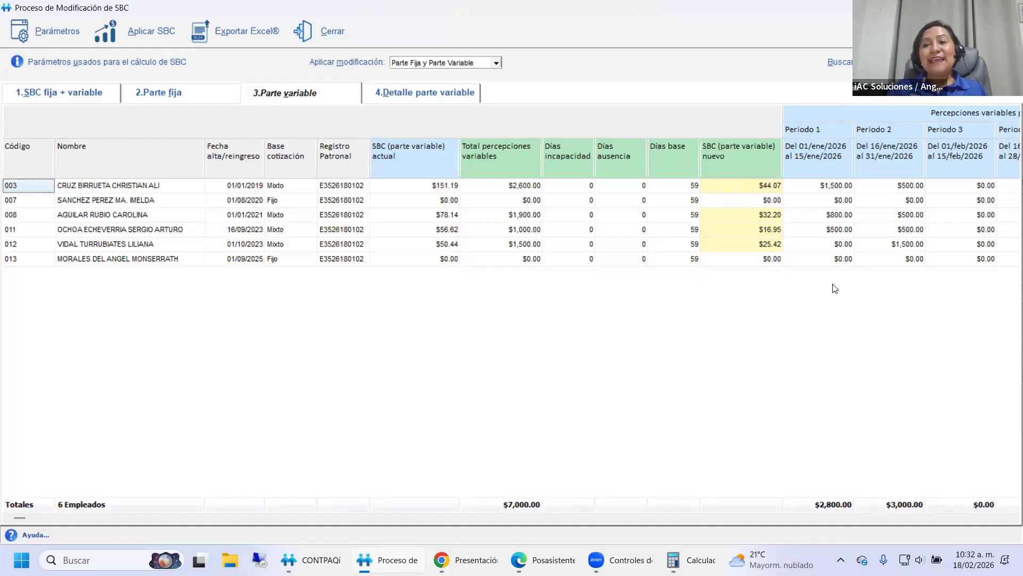
pyautogui.click(425, 94)
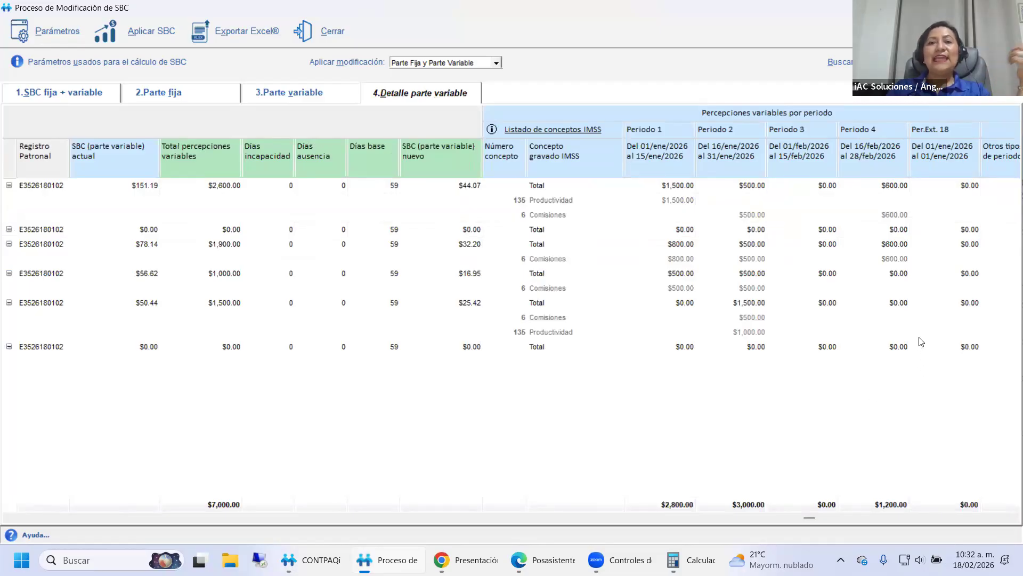
pyautogui.click(290, 96)
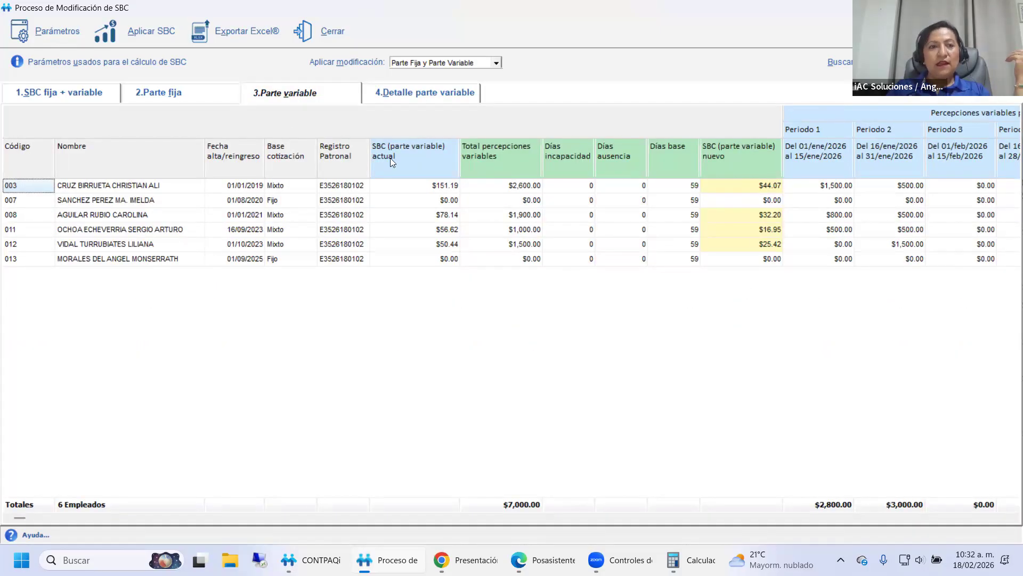
# Step: Review the Parte fija integration factors and the new SBC amounts, application dates and observations in SBC fija + variable
pyautogui.click(165, 99)
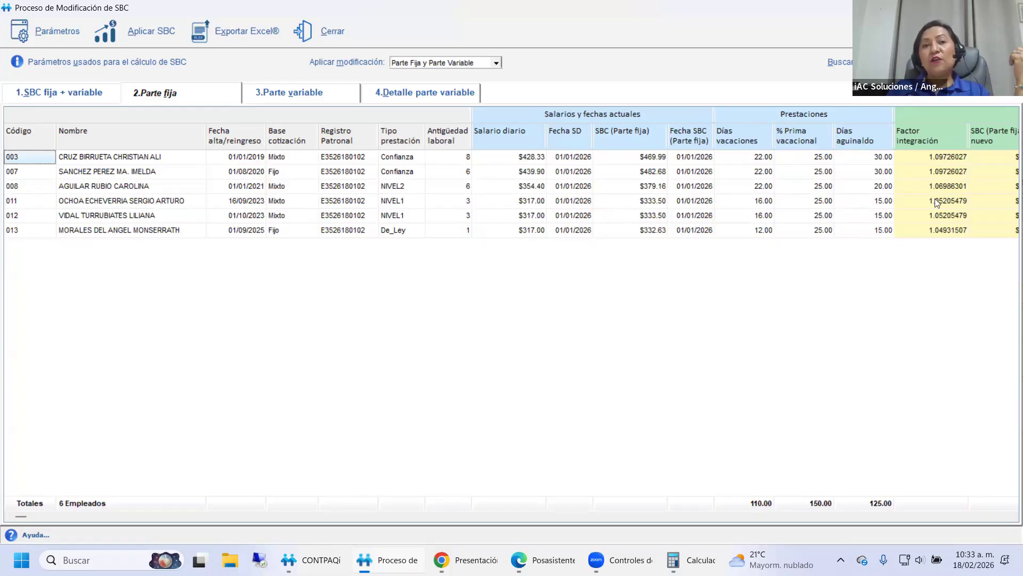
pyautogui.click(75, 93)
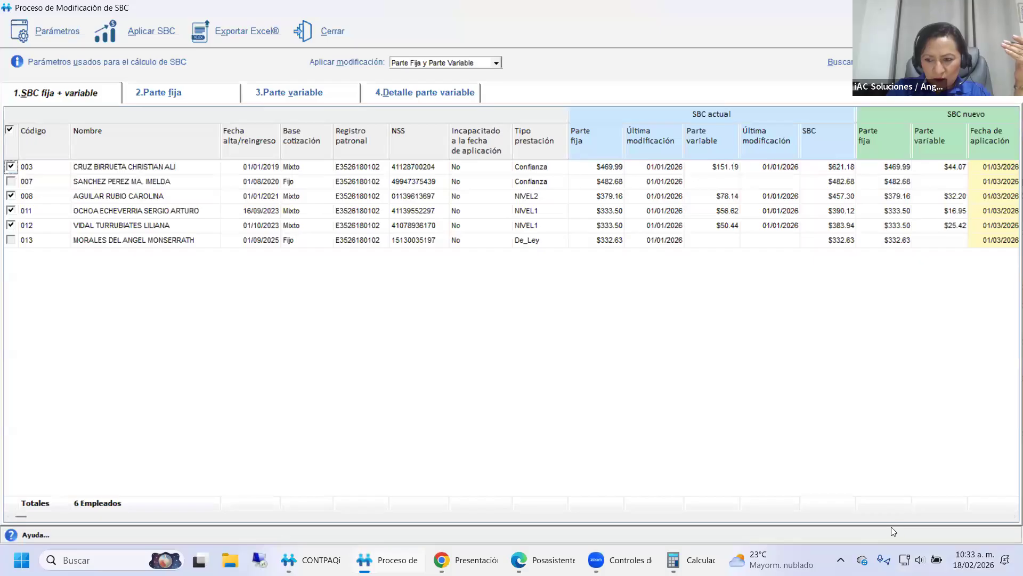
pyautogui.click(906, 196)
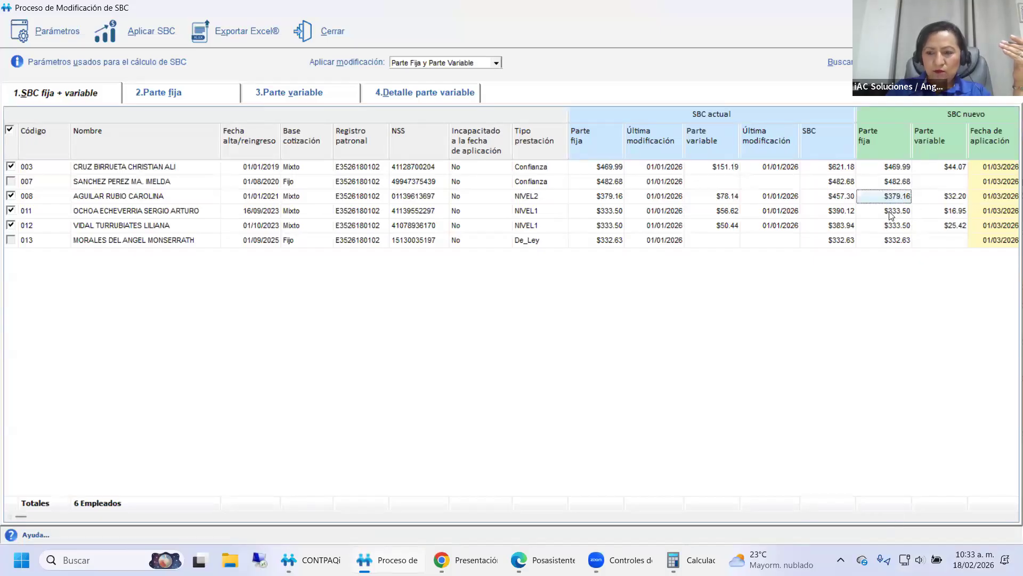
pyautogui.press('Right')
pyautogui.press('Right')
pyautogui.press('Right')
pyautogui.press('Right')
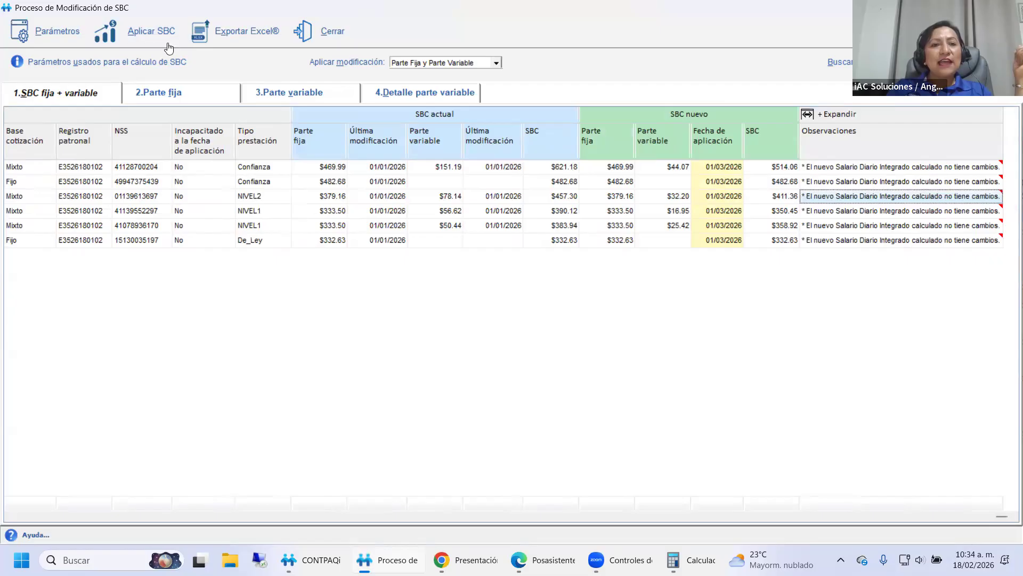
# Step: Apply the SBC modification to the selected employees, confirm it, and open the process log
pyautogui.click(147, 37)
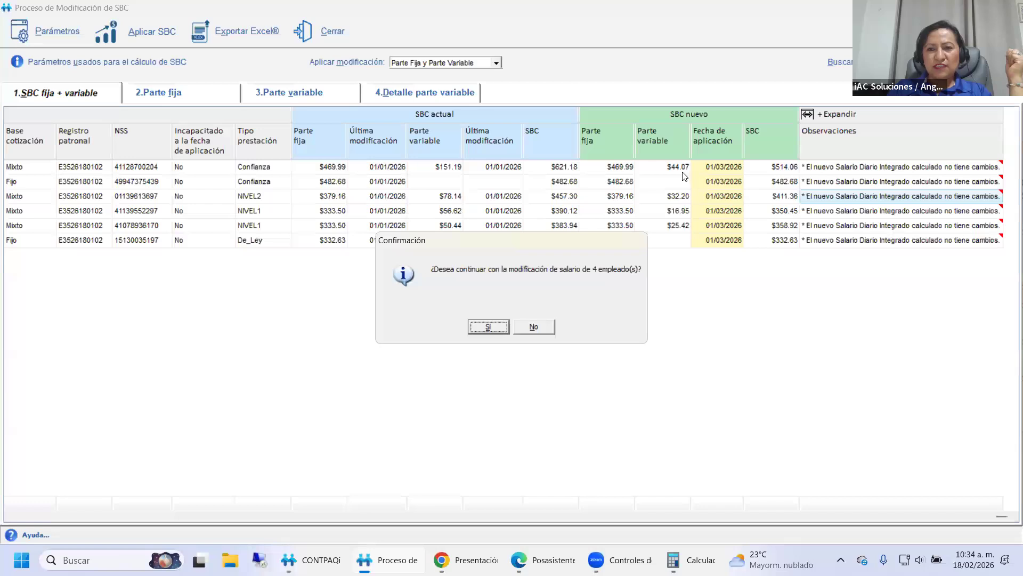
pyautogui.click(488, 326)
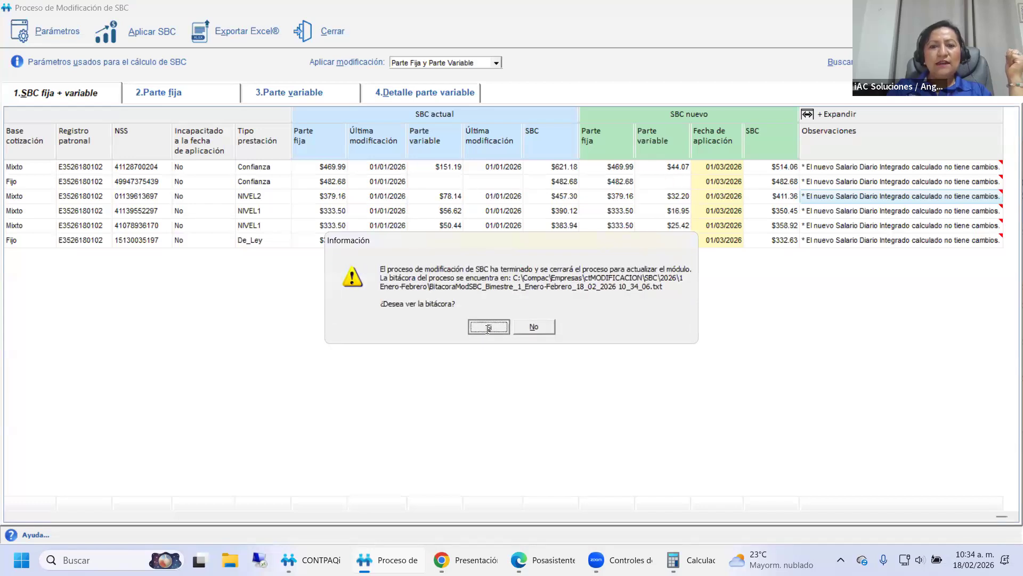
pyautogui.click(486, 327)
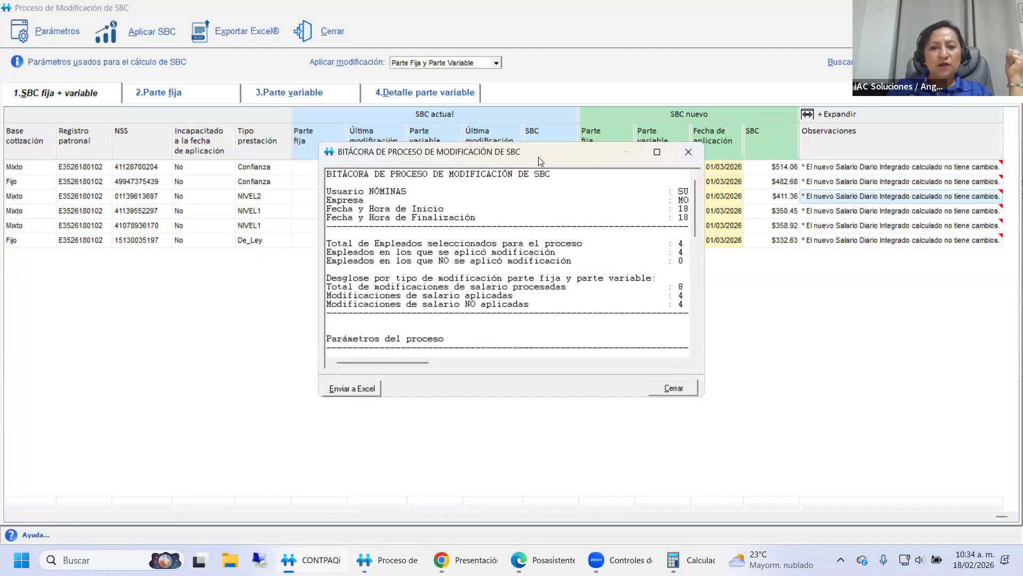
# Step: Send the SBC modification log to Excel, dismiss the data conversion prompt, and close both the workbook and the log
pyautogui.moveTo(538, 156); pyautogui.dragTo(523, 88)
pyautogui.click(337, 319)
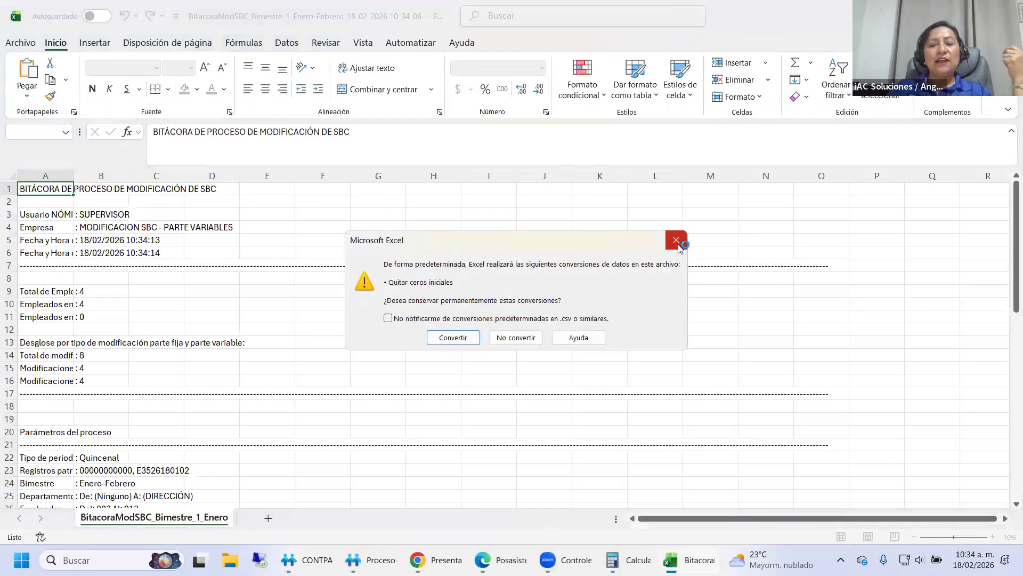
pyautogui.click(676, 239)
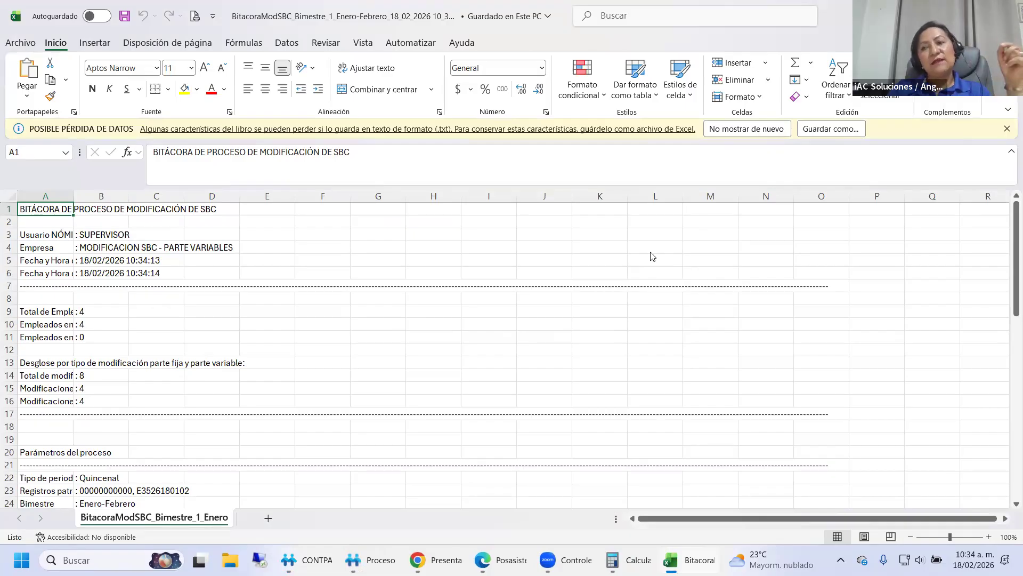
pyautogui.hotkey('alt', 'F4')
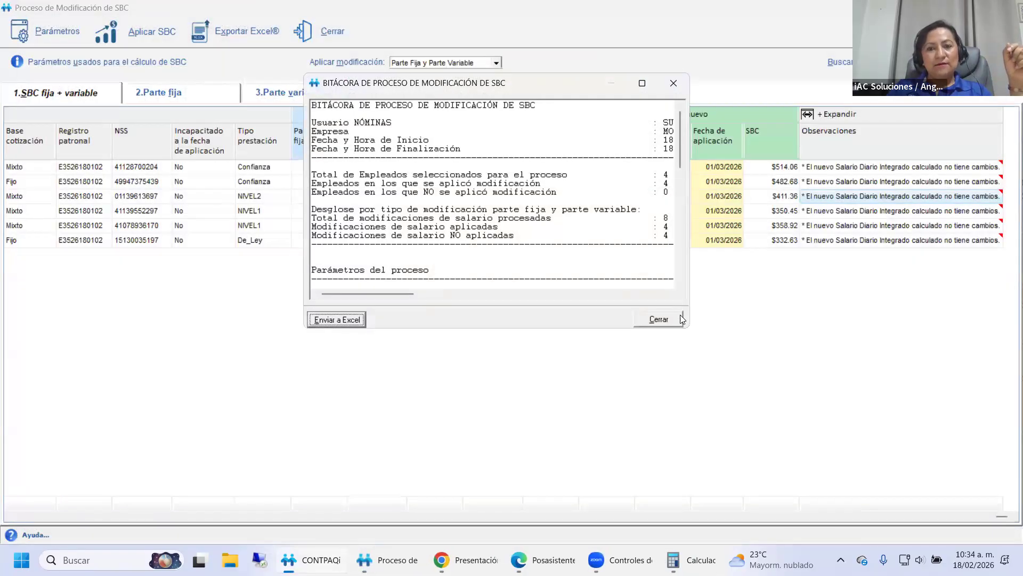
pyautogui.click(659, 319)
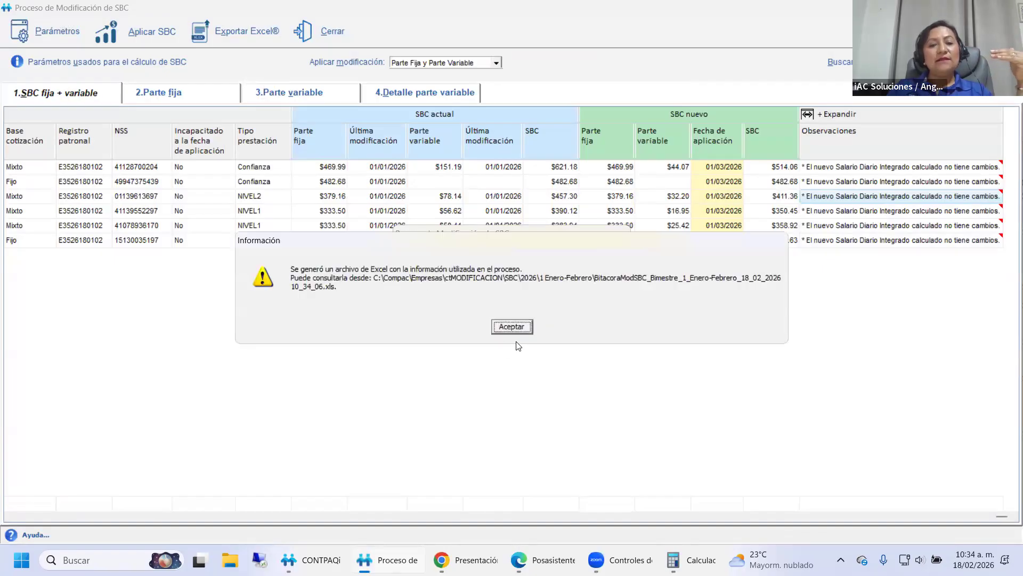
# Step: Accept the notice about the generated Excel file, return to the SBC modification module, and close it
pyautogui.click(512, 327)
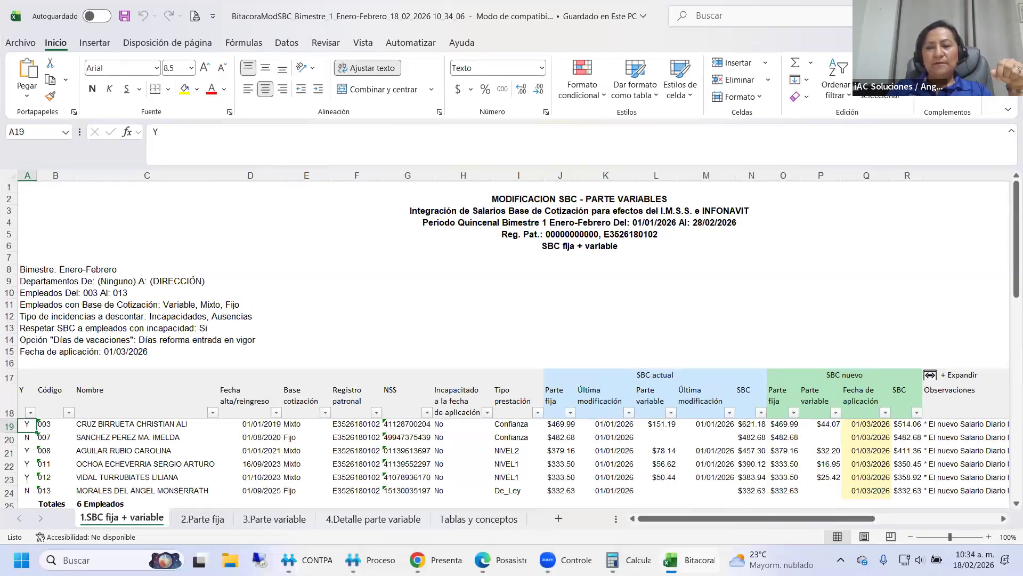
pyautogui.hotkey('alt', 'Tab')
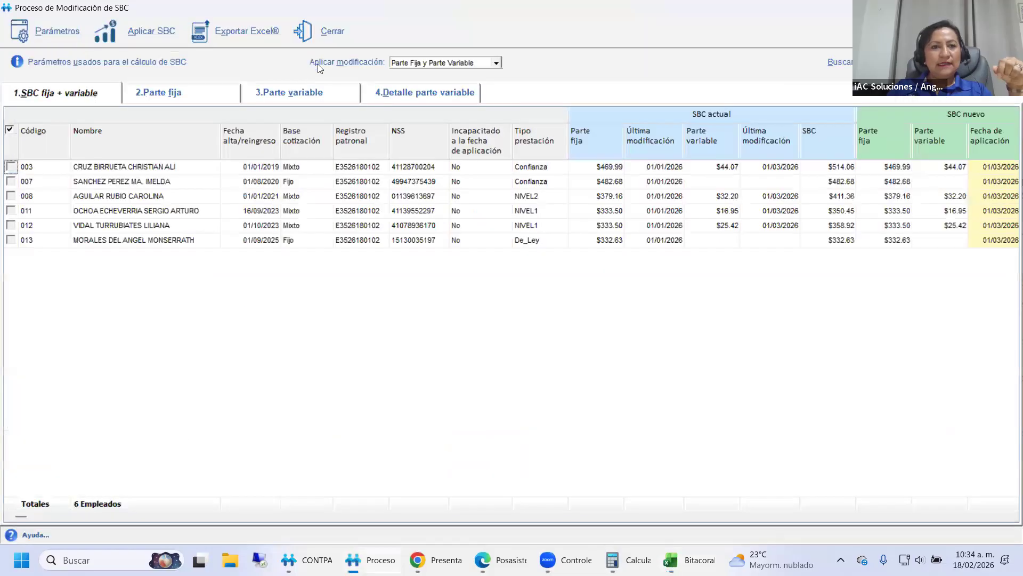
pyautogui.click(323, 34)
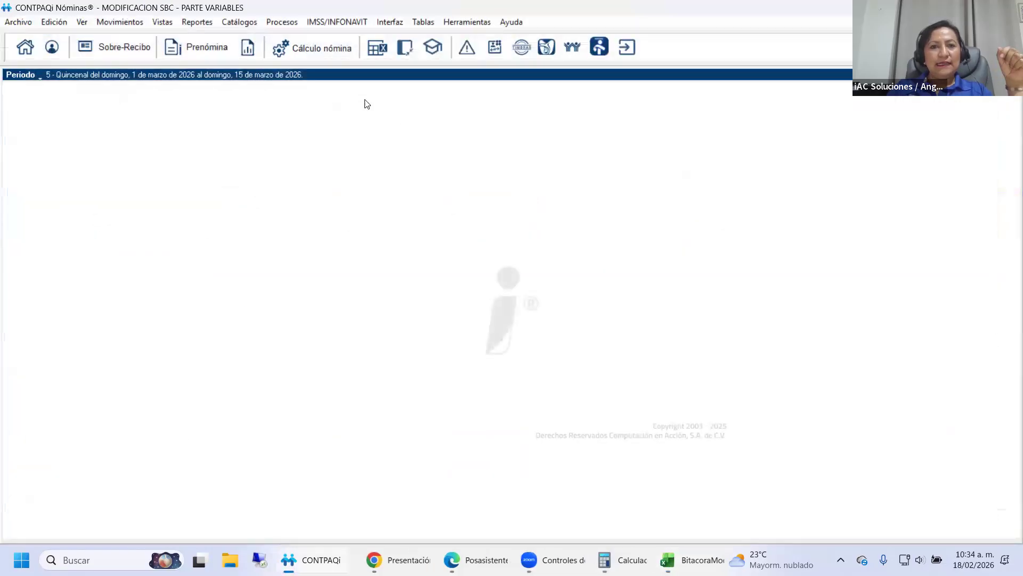
# Step: In the employee catalog, check the third listed employee's variable salary and its effective date under Sueldos y salarios, and close the catalog
pyautogui.click(249, 26)
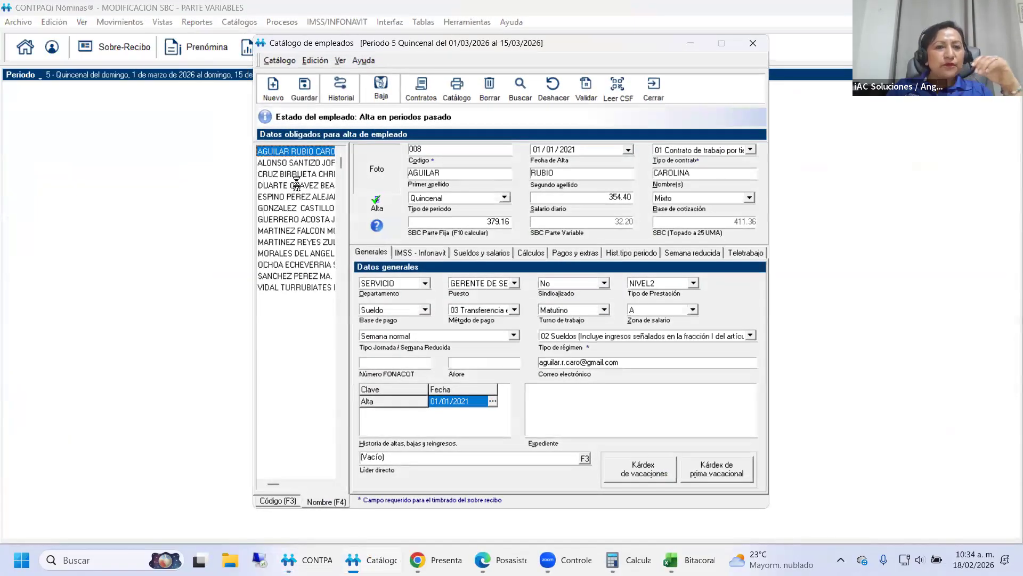
pyautogui.click(292, 174)
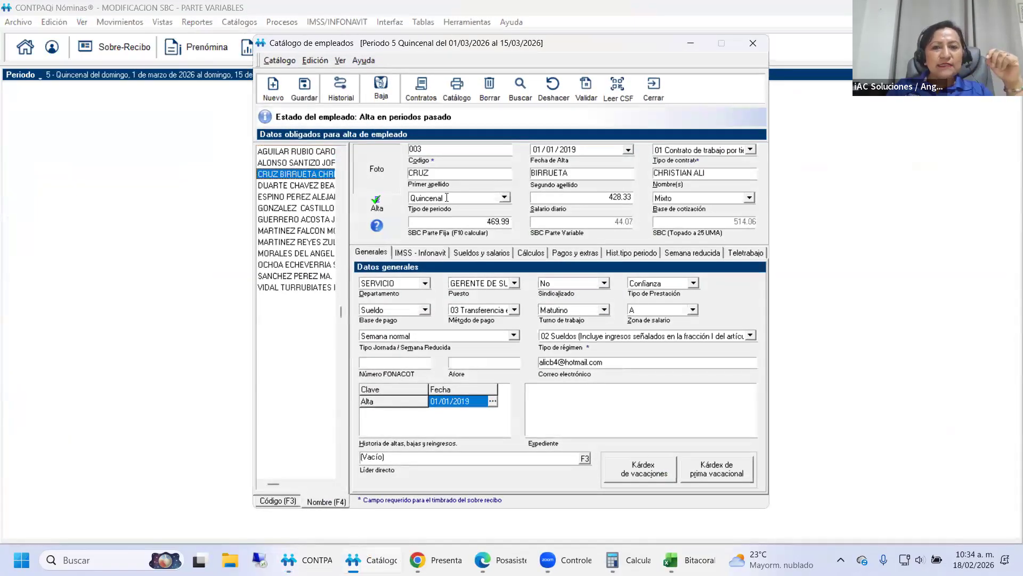
pyautogui.click(481, 254)
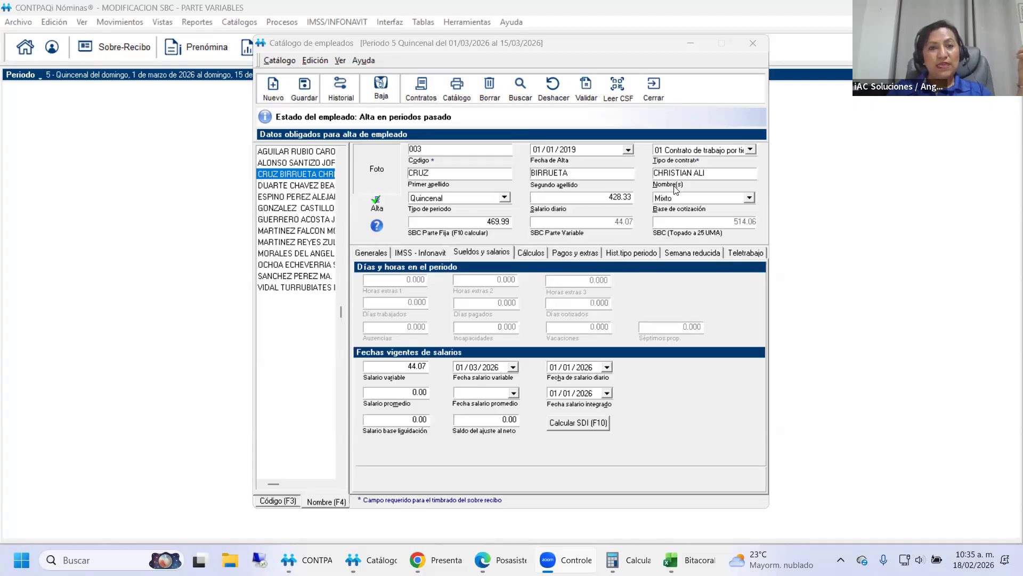
pyautogui.click(653, 98)
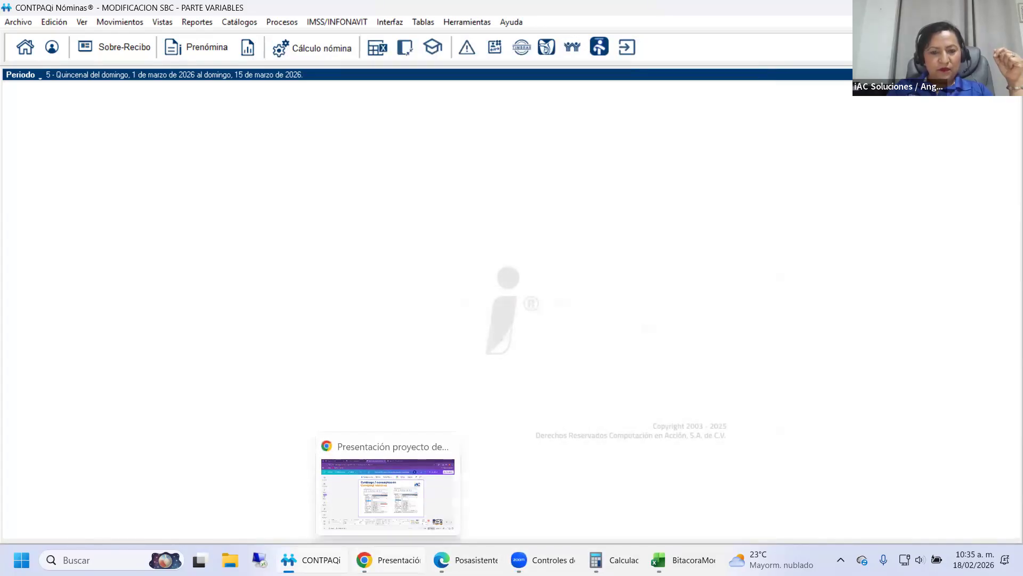
# Step: Switch to the Canva presentation in Chrome and show the bimonthly modification and employee catalog slides full screen, ending on slide 15
pyautogui.click(399, 551)
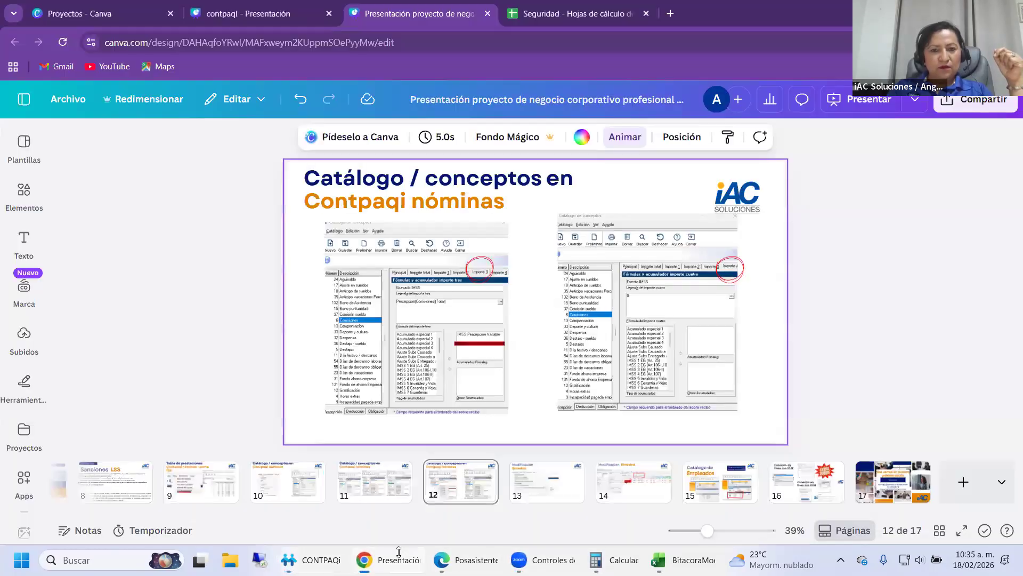
pyautogui.click(962, 530)
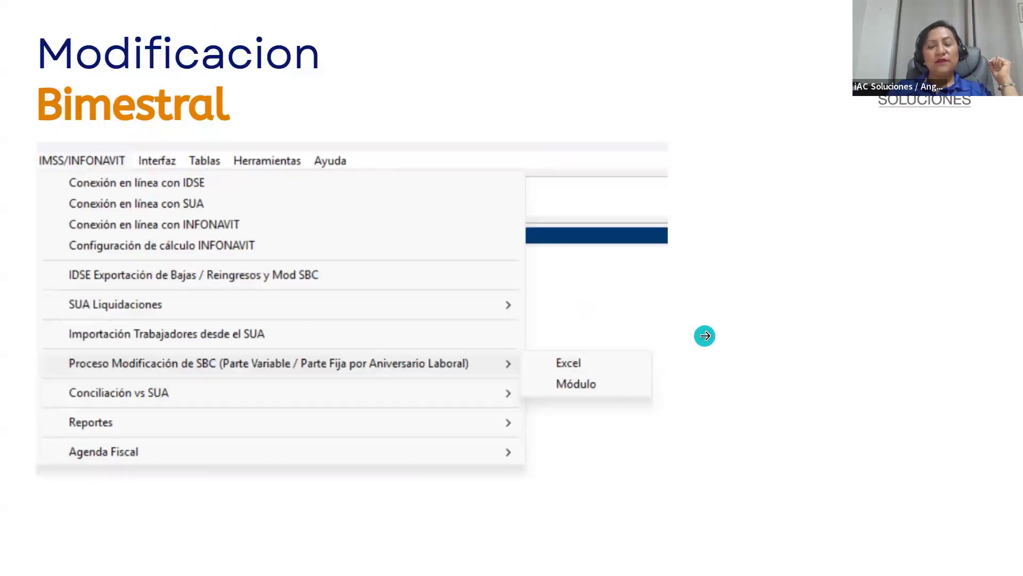
pyautogui.click(695, 336)
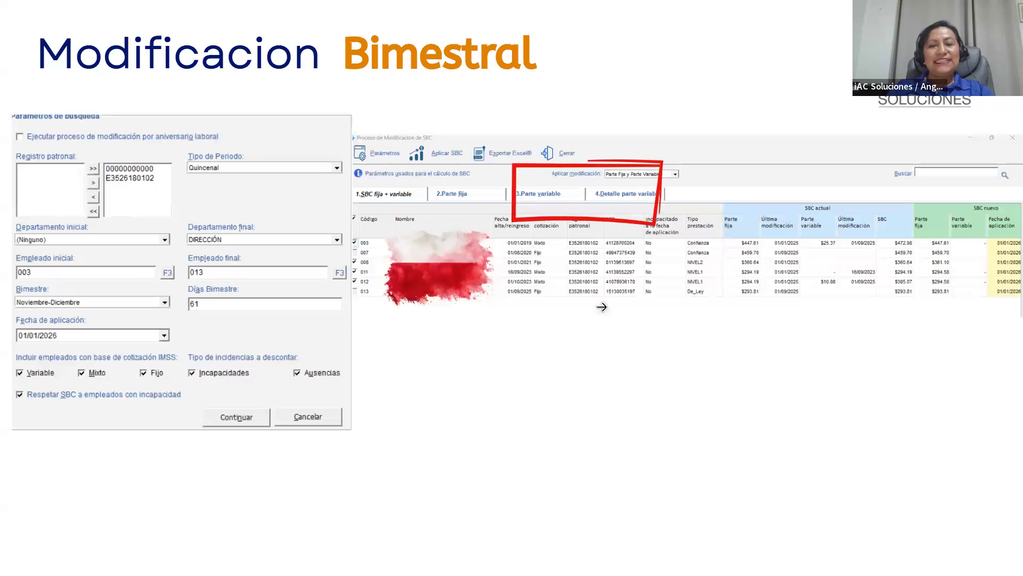
pyautogui.click(679, 313)
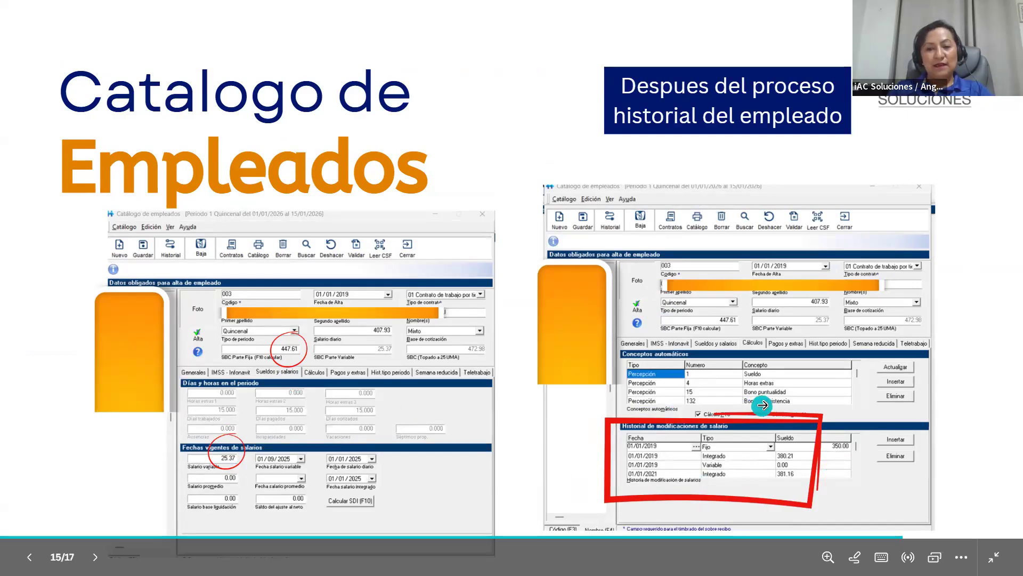
pyautogui.press('Escape')
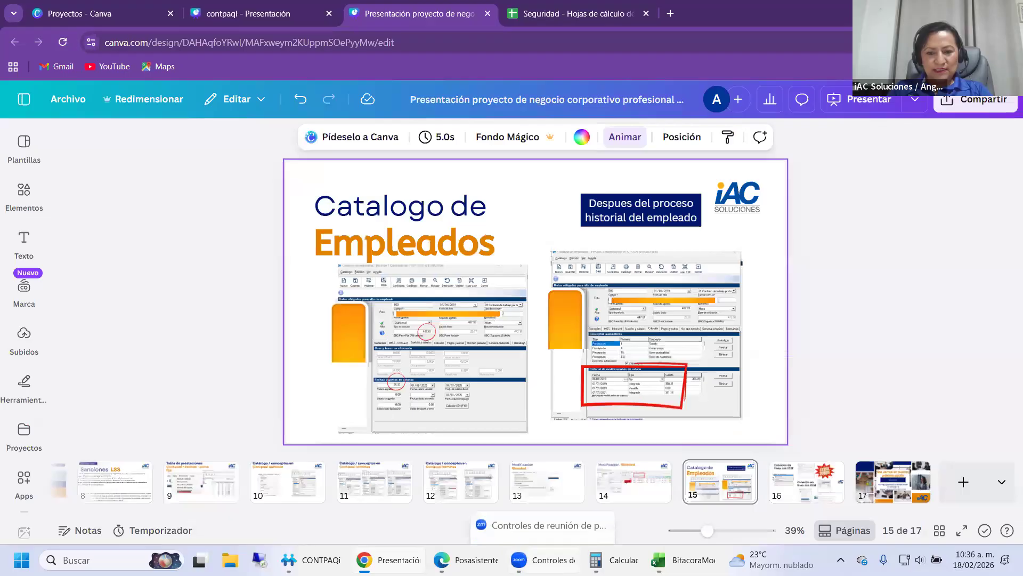
# Step: Switch to CONTPAQi Nóminas, review the latest entries in the first listed employee's salary modification history under Cálculos, and close the employee catalog
pyautogui.click(326, 558)
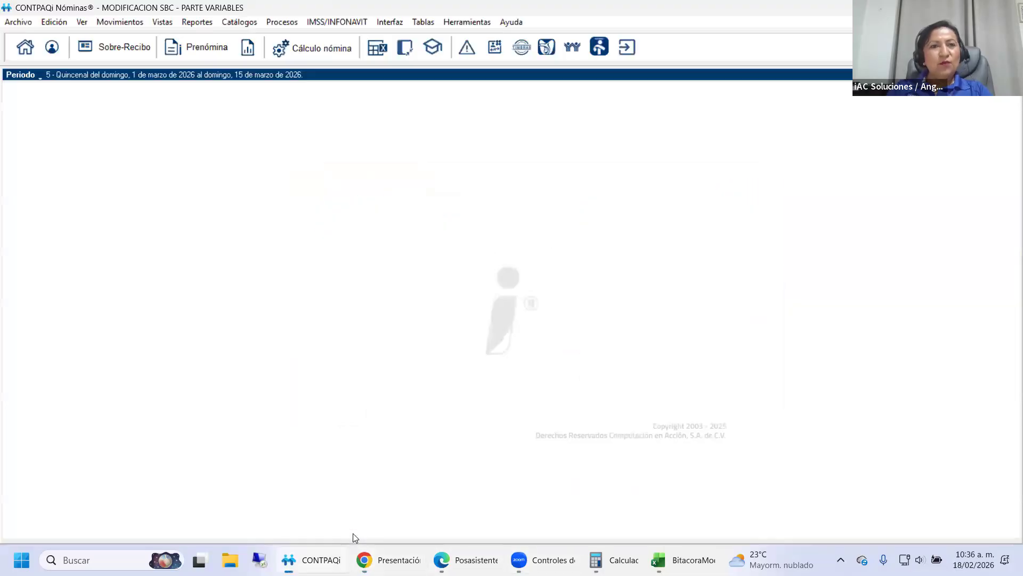
pyautogui.click(248, 24)
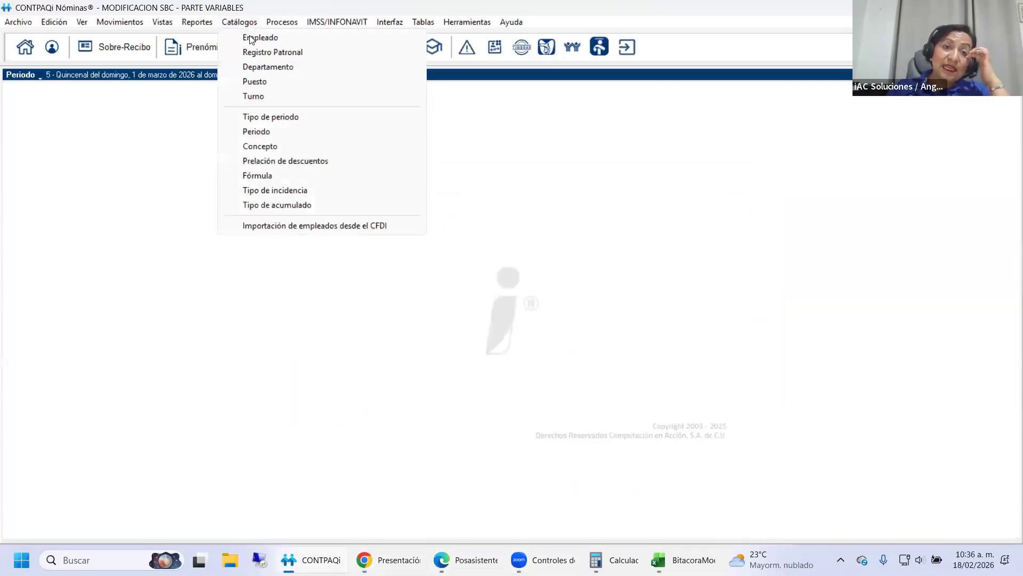
pyautogui.click(298, 51)
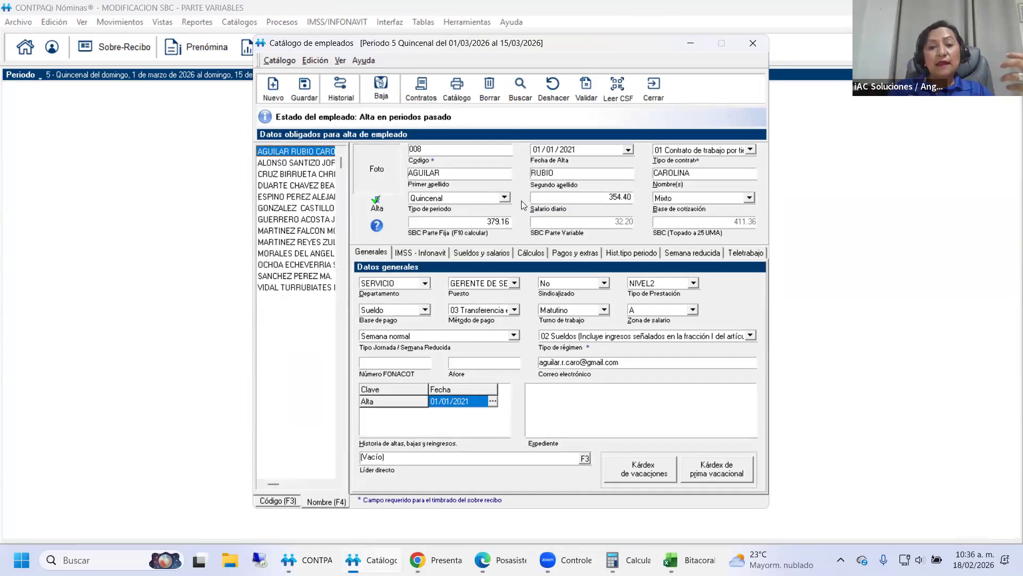
pyautogui.click(531, 254)
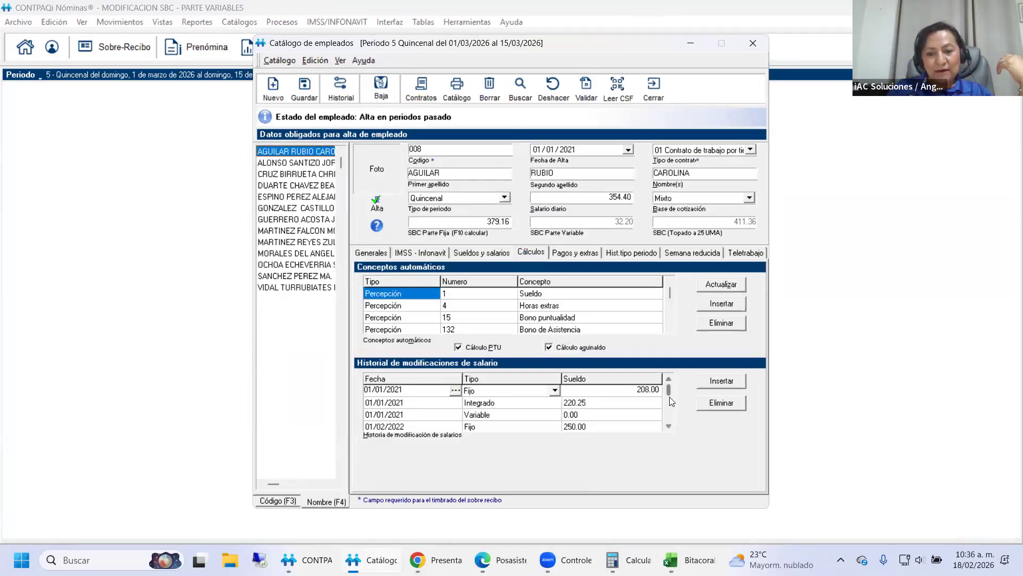
pyautogui.scroll(-3, 670, 406)
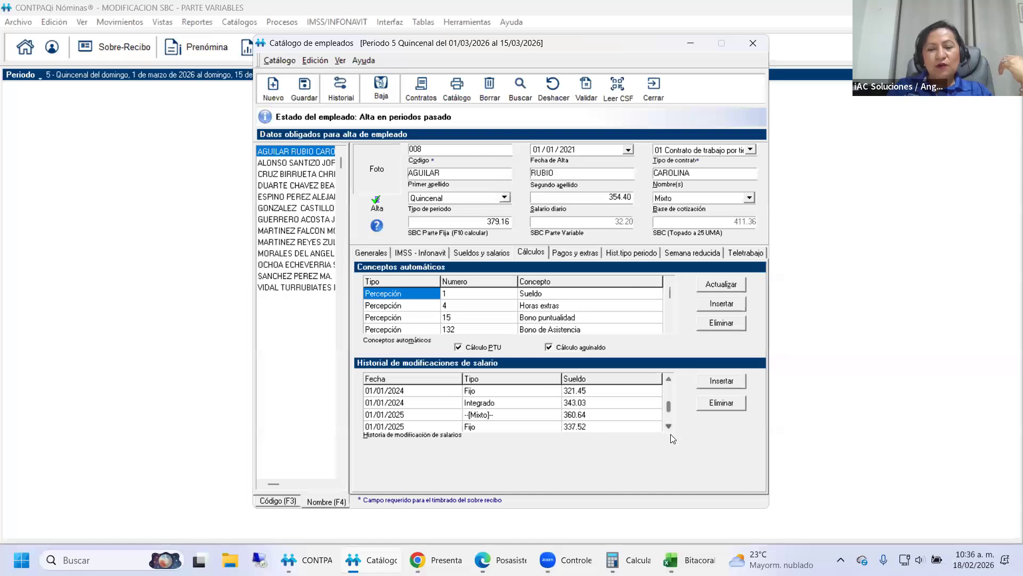
pyautogui.click(669, 426)
pyautogui.click(669, 426)
pyautogui.click(670, 426)
pyautogui.click(669, 426)
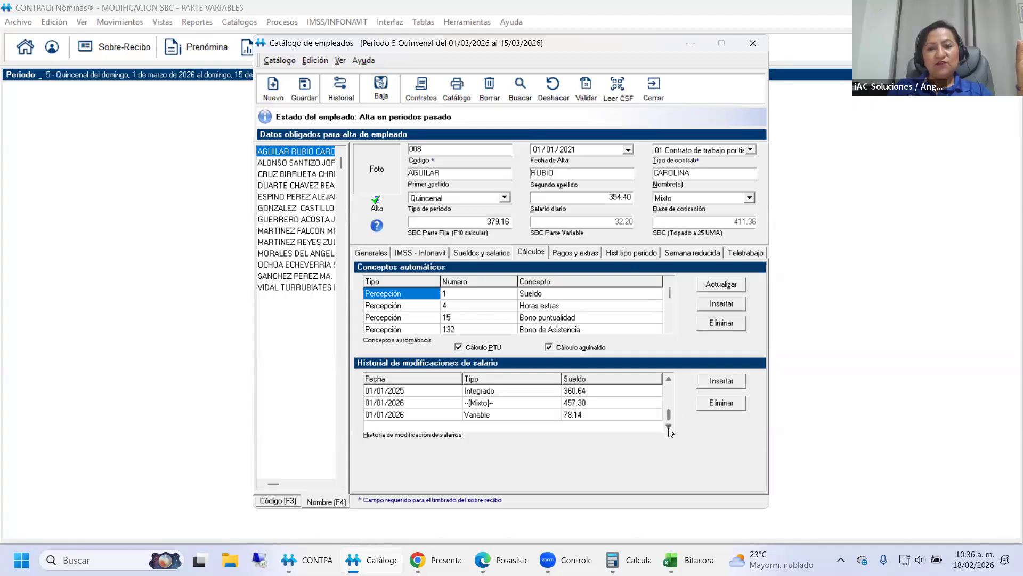
pyautogui.click(653, 86)
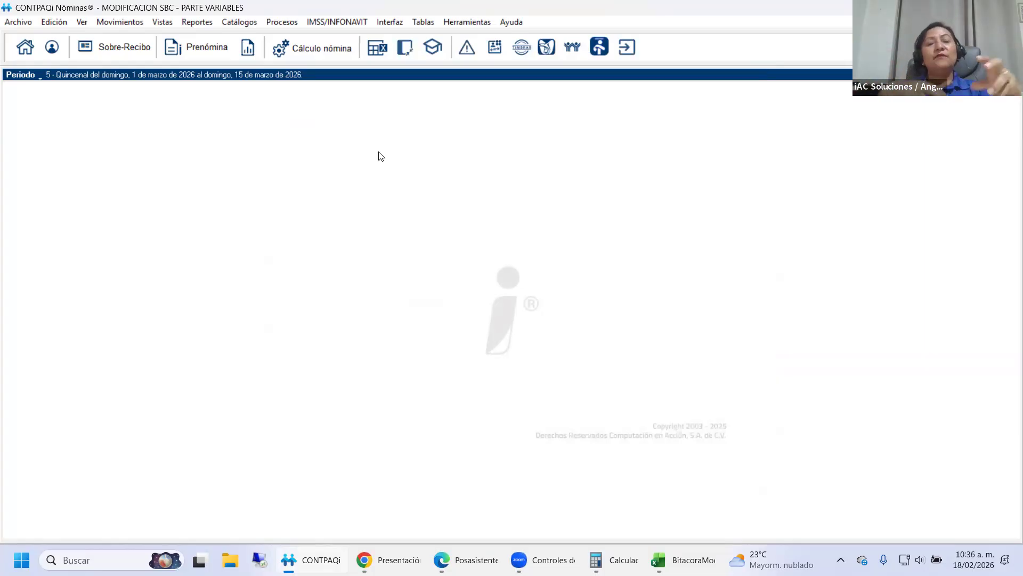
# Step: Open the online connection with IDSE and log in by entering the account password for the prefilled user
pyautogui.click(347, 21)
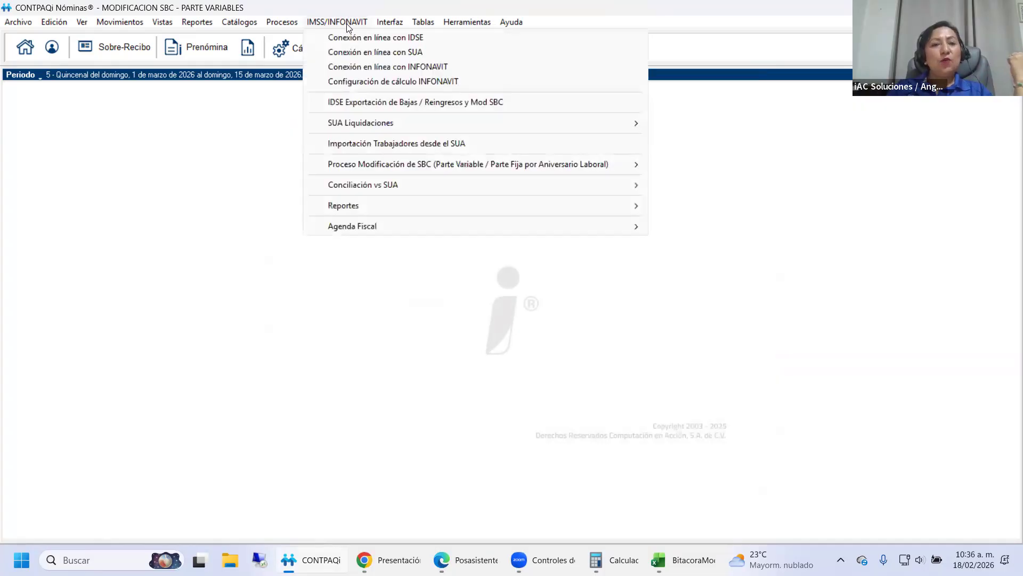
pyautogui.click(351, 39)
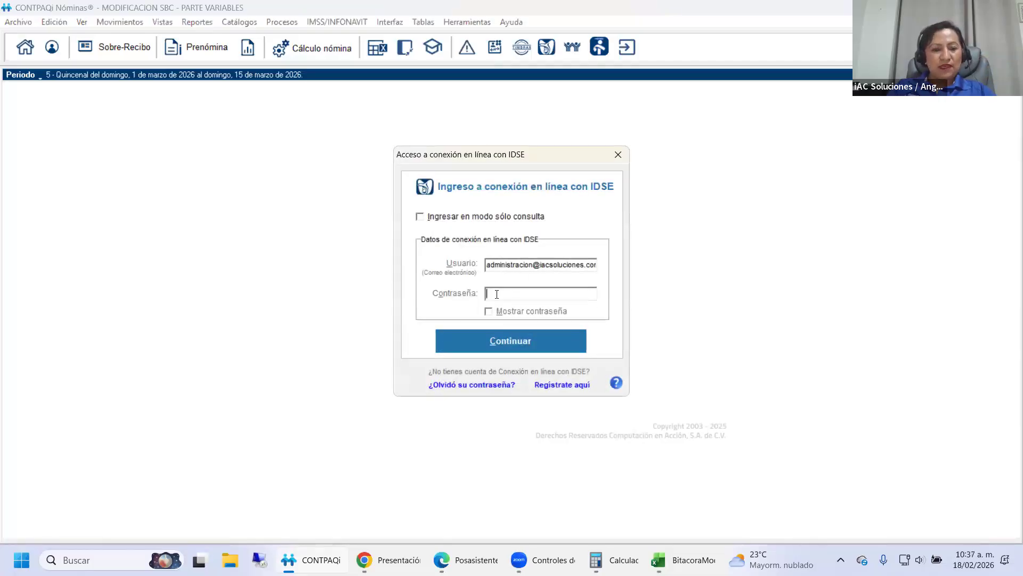
pyautogui.write('*****')
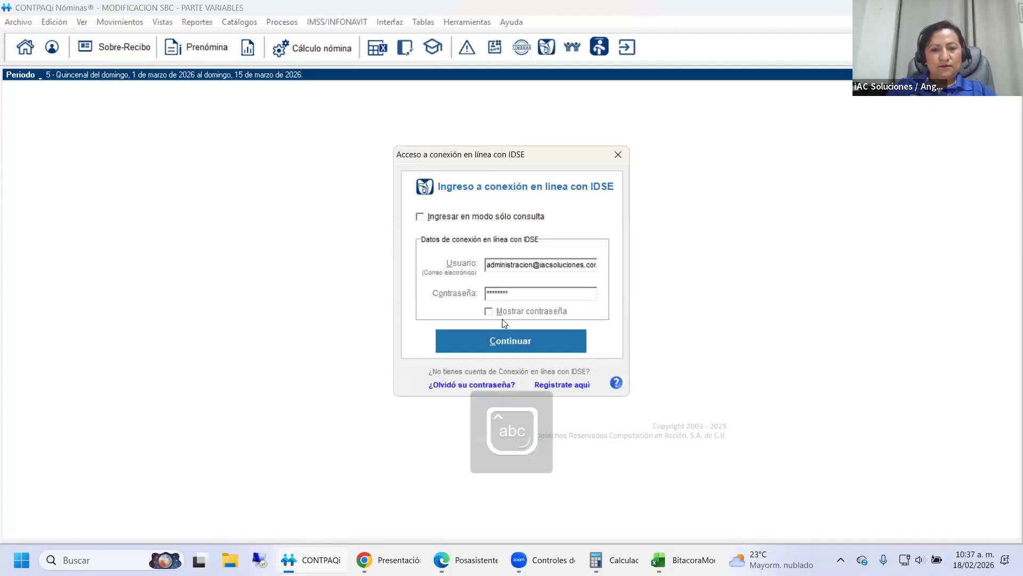
pyautogui.click(506, 335)
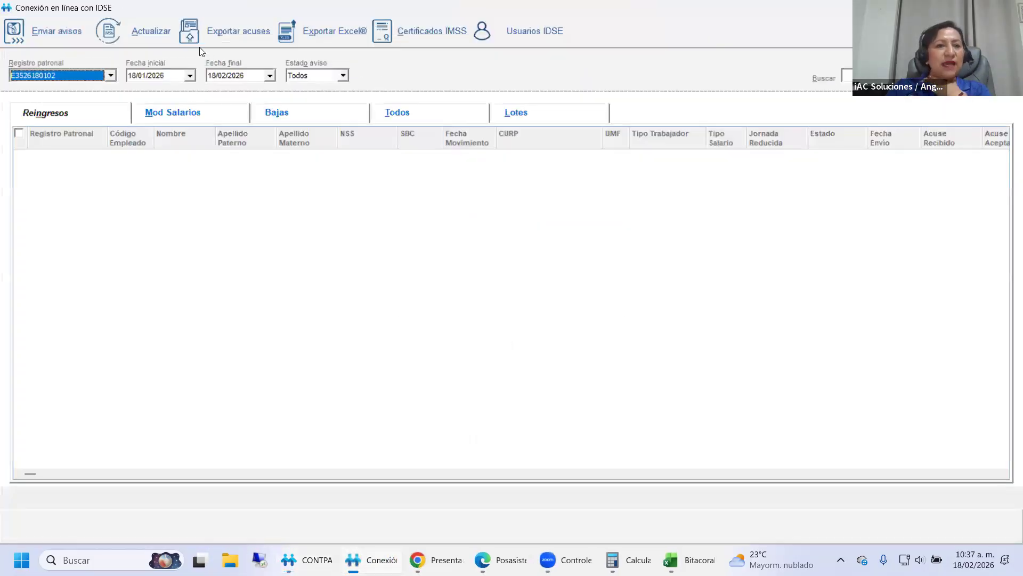
# Step: Set the IDSE notices' initial date to 01/03/2026, update the movements, and accept the warning
pyautogui.moveTo(161, 78); pyautogui.dragTo(126, 79)
pyautogui.write('01/03/202')
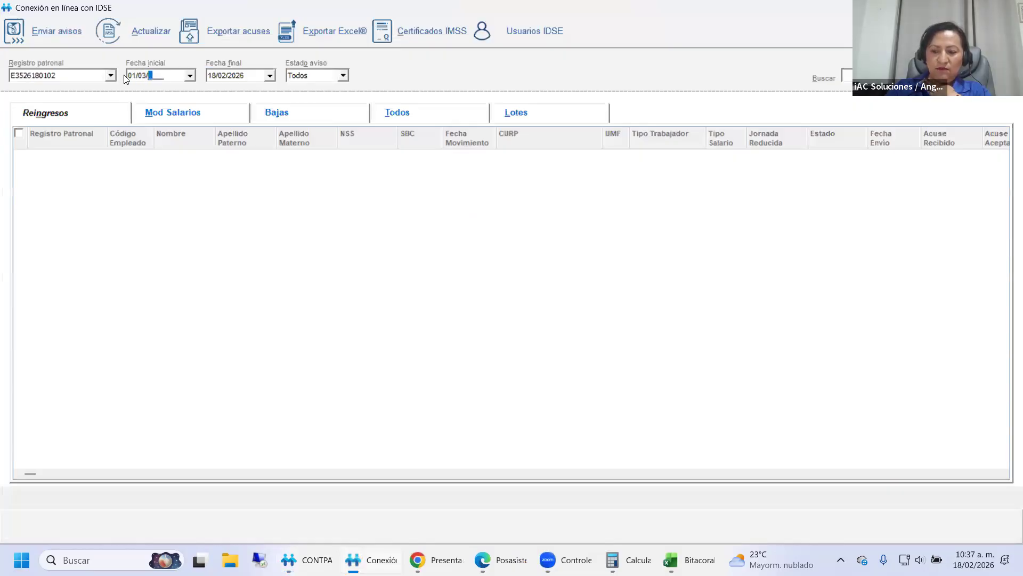
pyautogui.press('Tab')
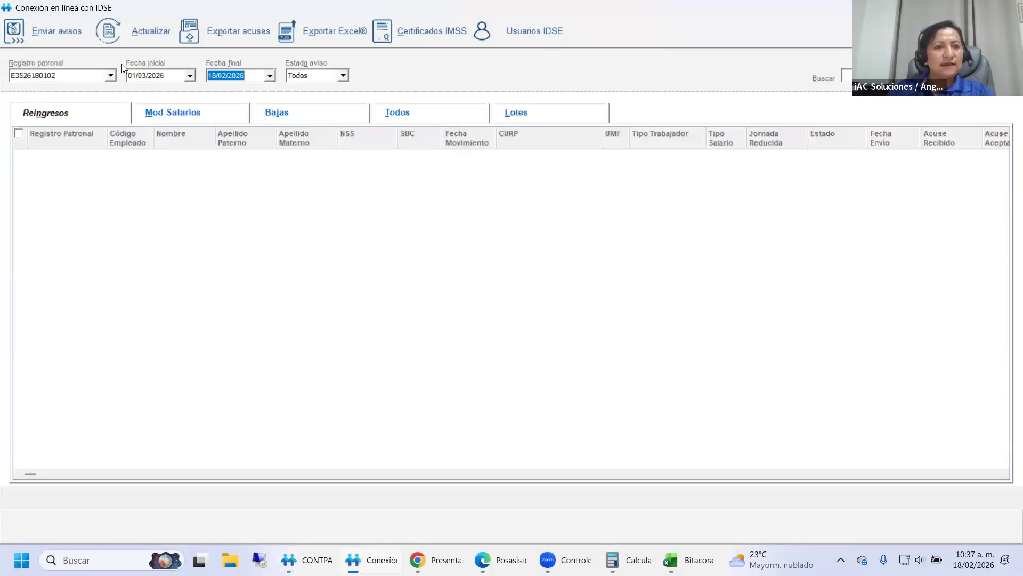
pyautogui.click(134, 39)
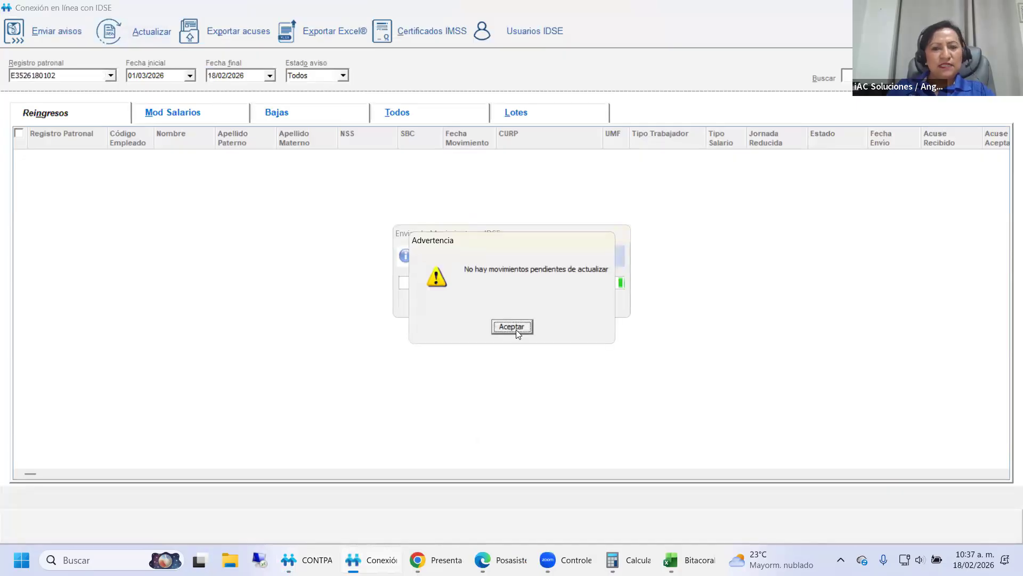
pyautogui.click(512, 327)
# Step: Set the final date to 01/03/2026, update the IDSE movements again, accept the warning, and display the salary modifications
pyautogui.write('01/03/20')
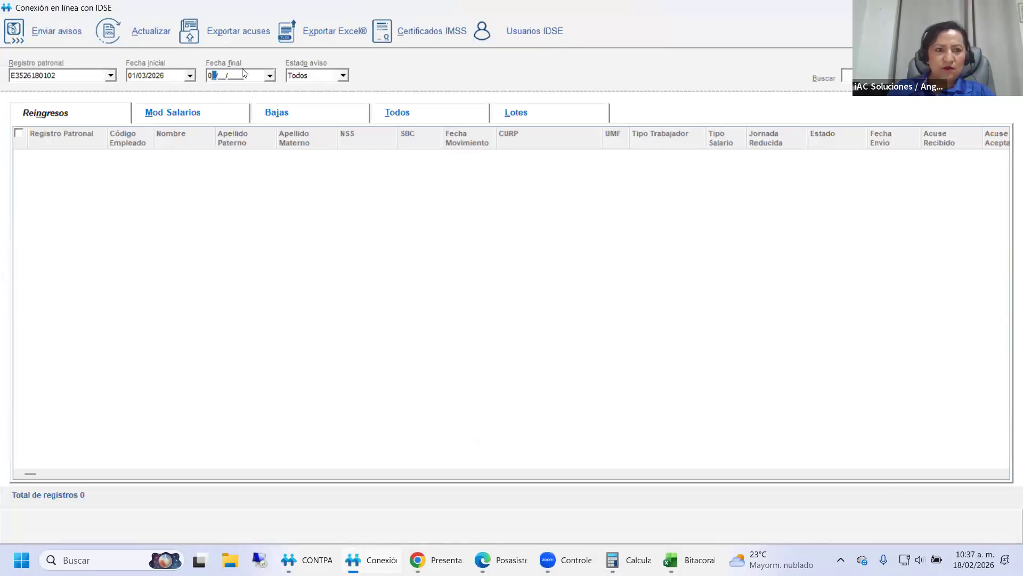
pyautogui.write('26')
pyautogui.press('Tab')
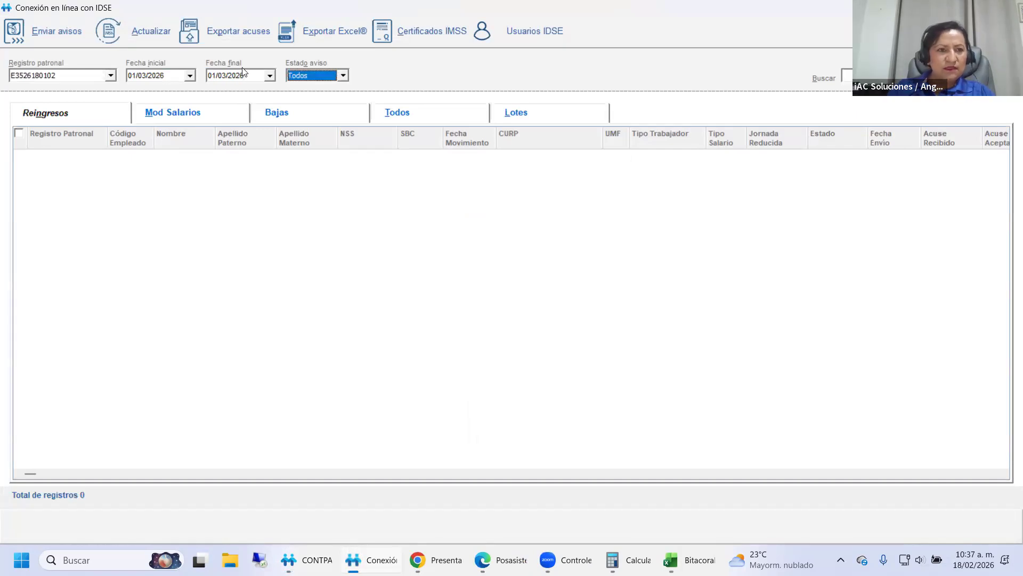
pyautogui.click(128, 35)
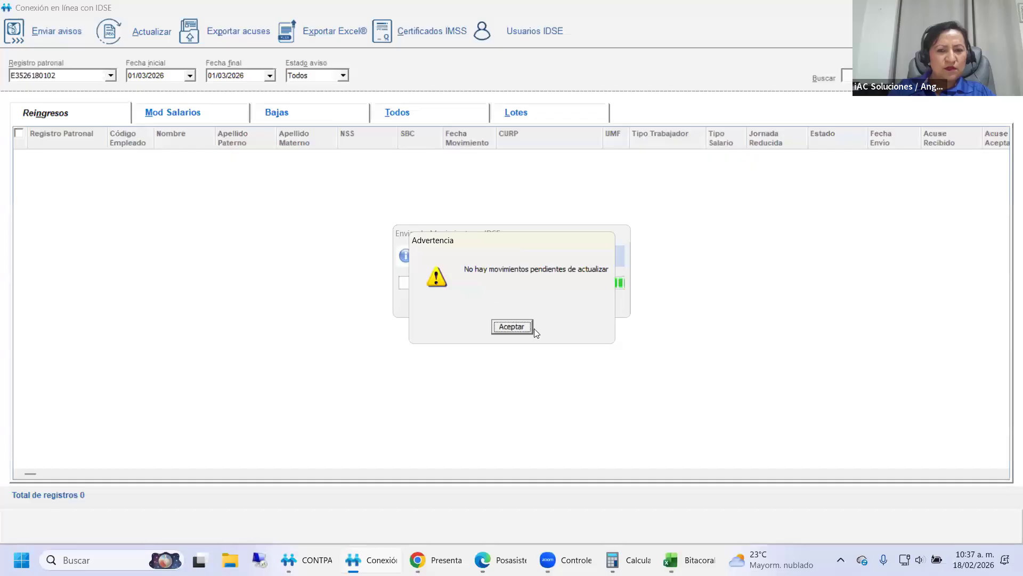
pyautogui.click(530, 328)
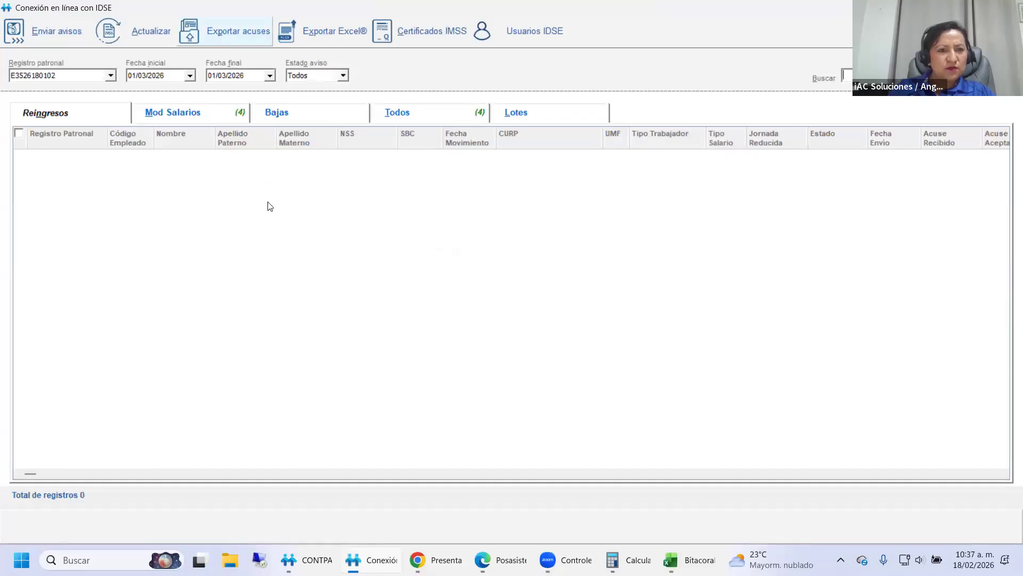
pyautogui.click(180, 108)
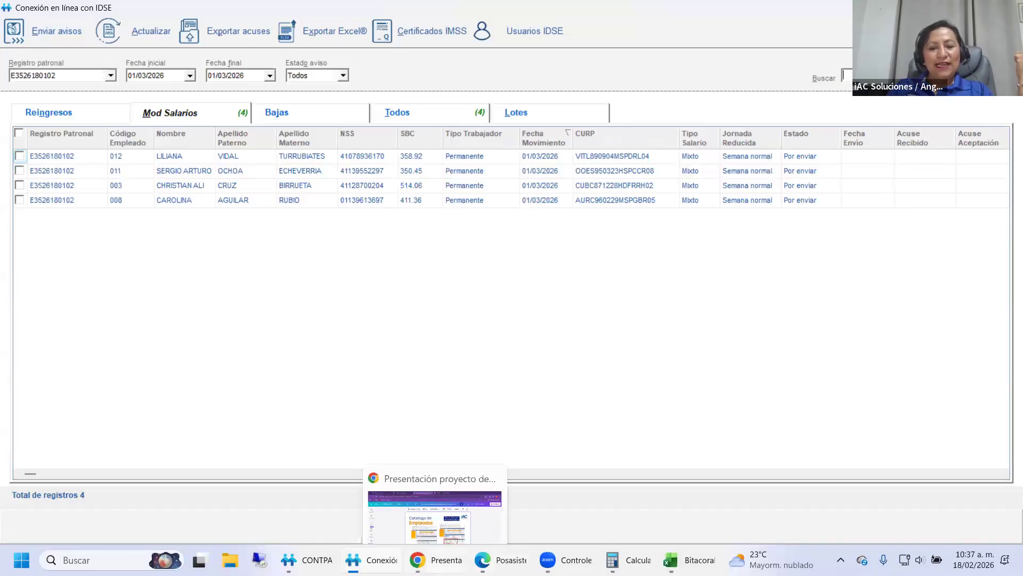
# Step: Switch to the Canva presentation in Chrome, show the IDSE connection slide 16 full screen, and return to the IDSE window
pyautogui.moveTo(482, 560)
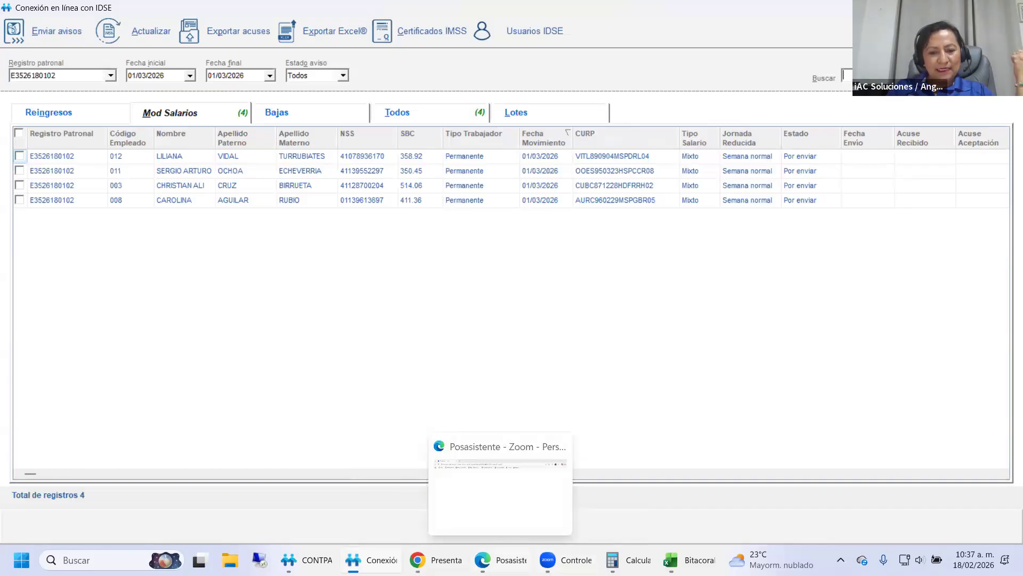
pyautogui.click(417, 559)
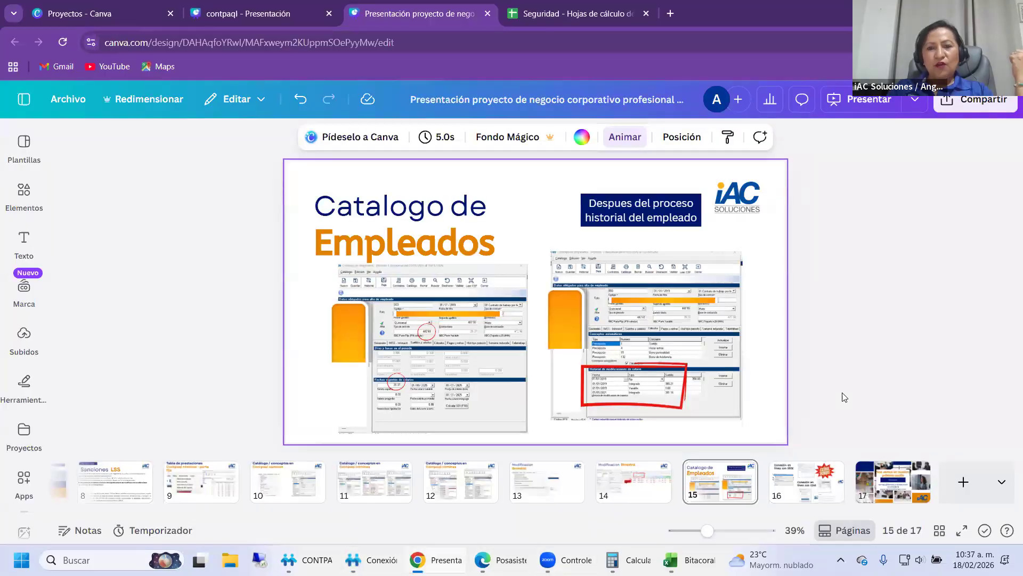
pyautogui.click(963, 531)
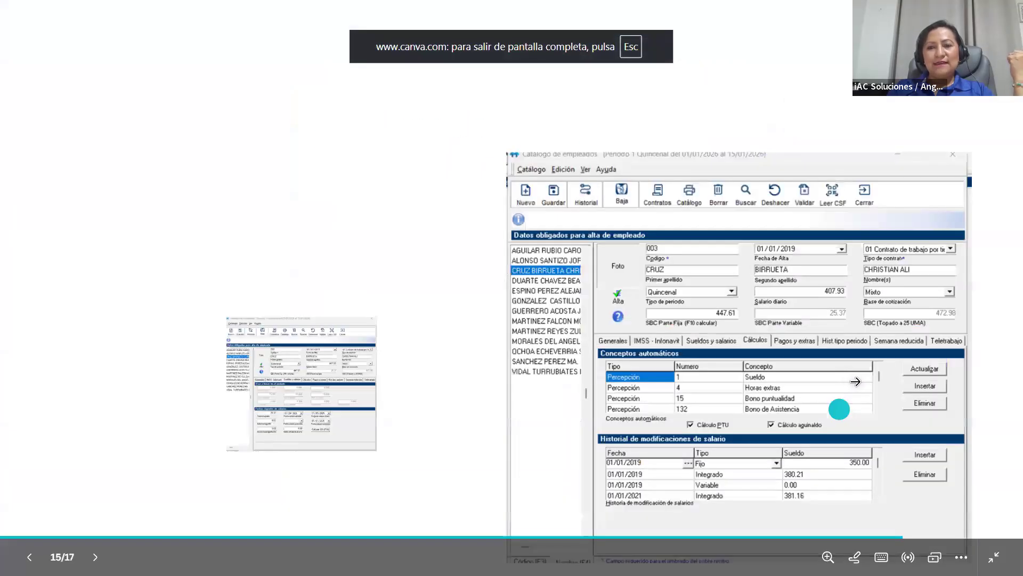
pyautogui.click(856, 381)
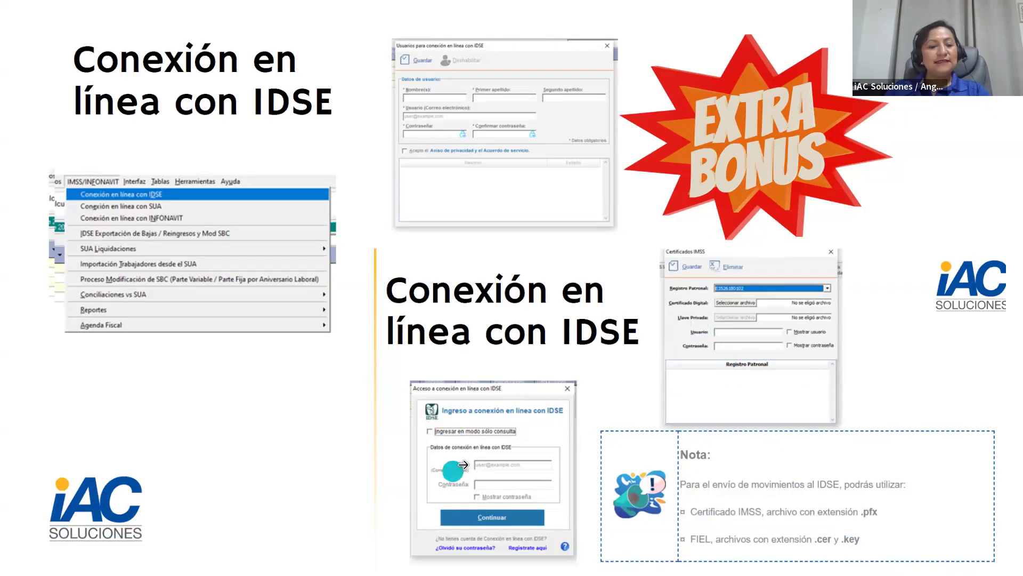
pyautogui.press('Escape')
pyautogui.moveTo(435, 560)
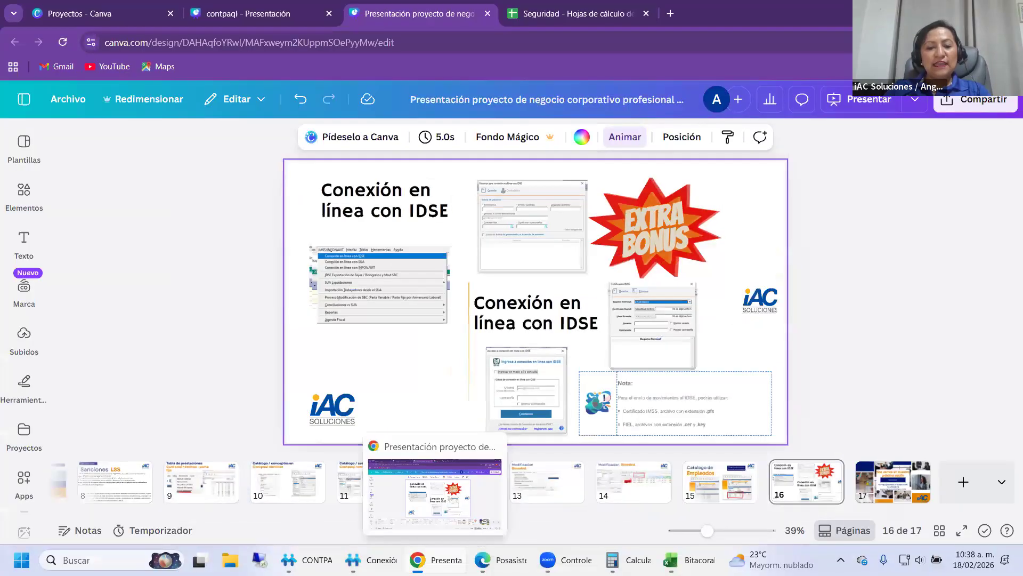
pyautogui.moveTo(353, 560)
pyautogui.click(399, 496)
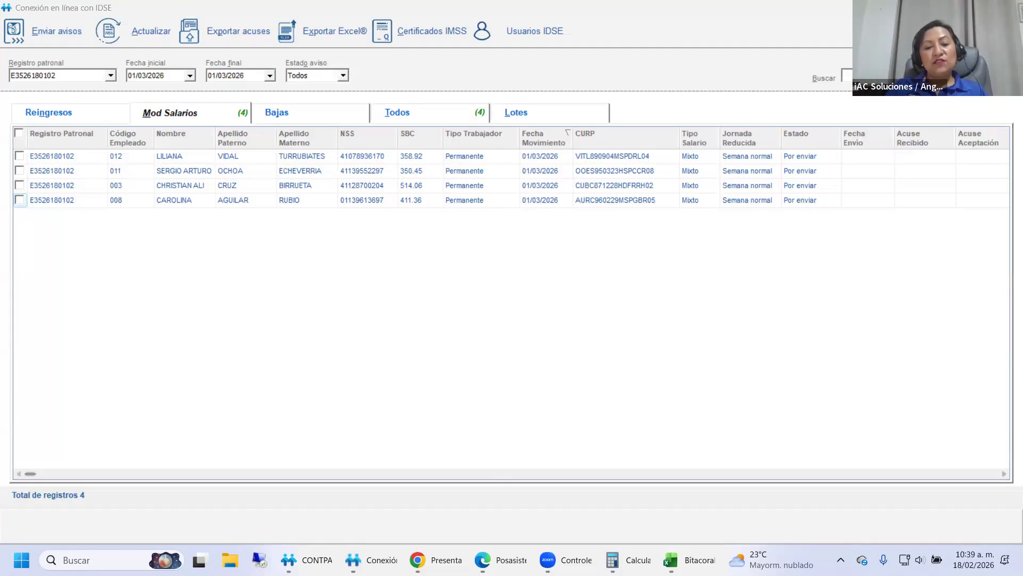
# Step: Go back to the Canva presentation, present slide 16 full screen again, and advance from it
pyautogui.click(419, 560)
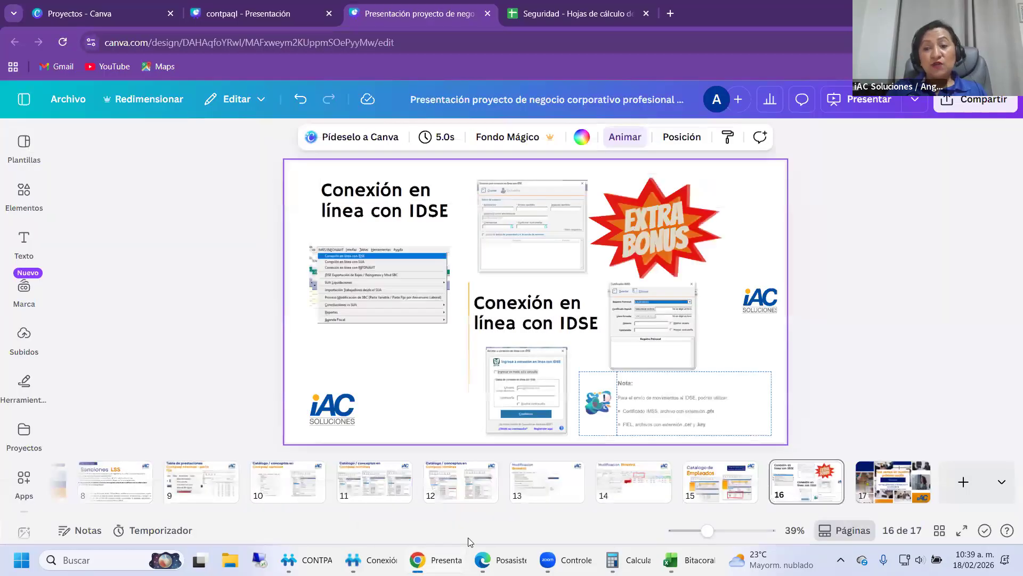
pyautogui.click(960, 530)
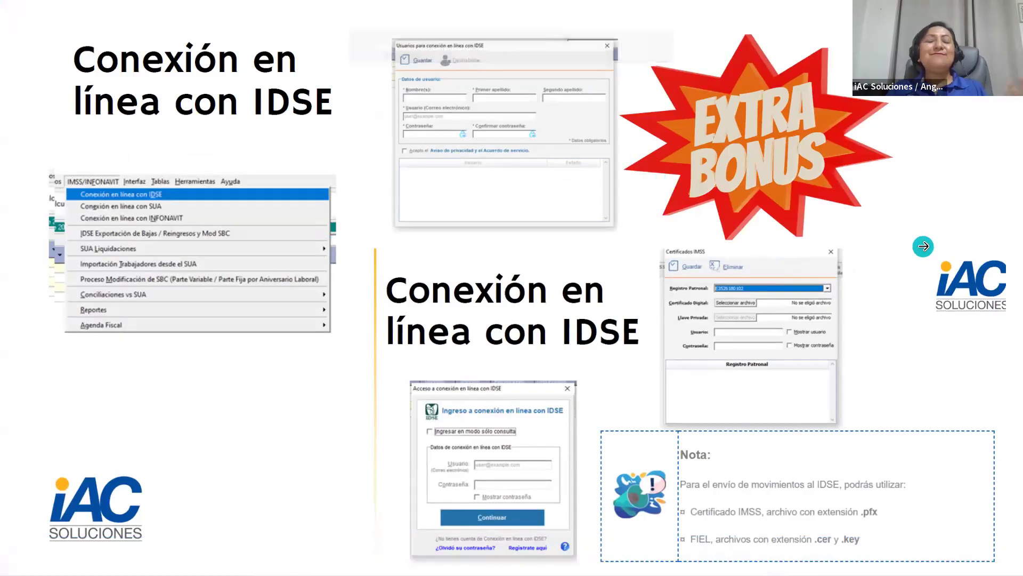
pyautogui.click(923, 248)
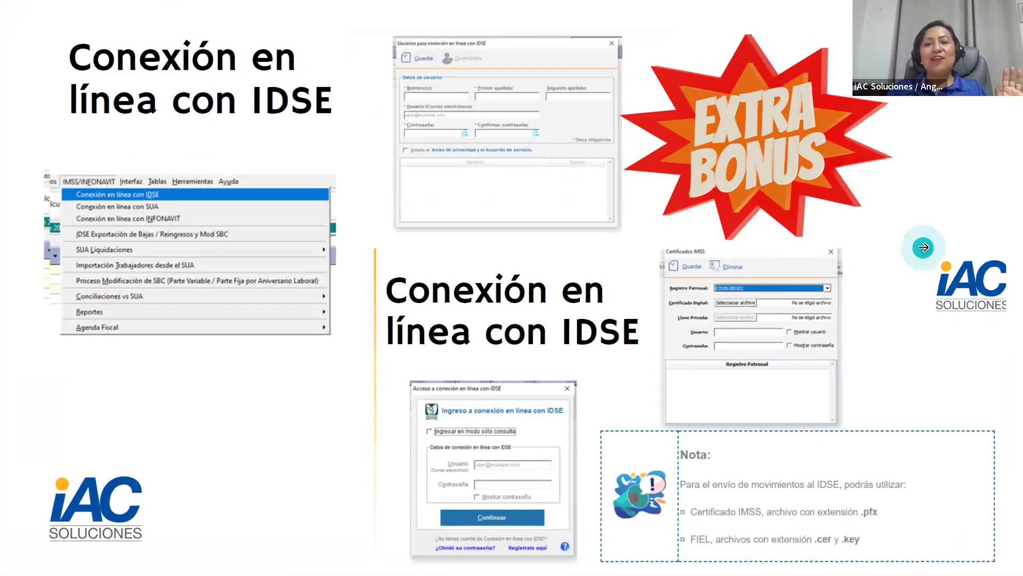